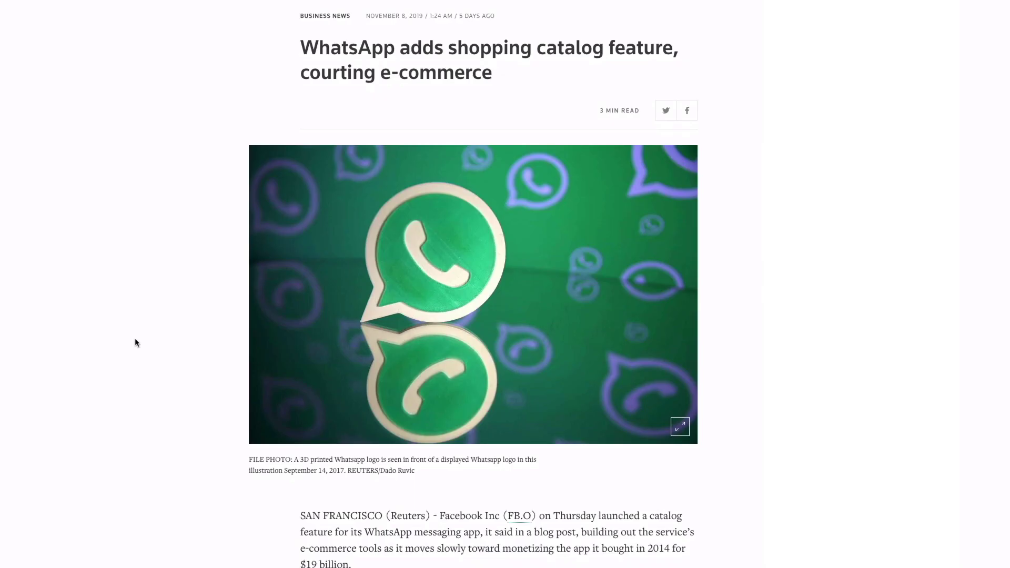
# Step: Scroll through the 35 reference pins on the WhatsApp Logo Redesign Pinterest board
pyautogui.scroll(-2, 135, 342)
pyautogui.scroll(-5, 131, 335)
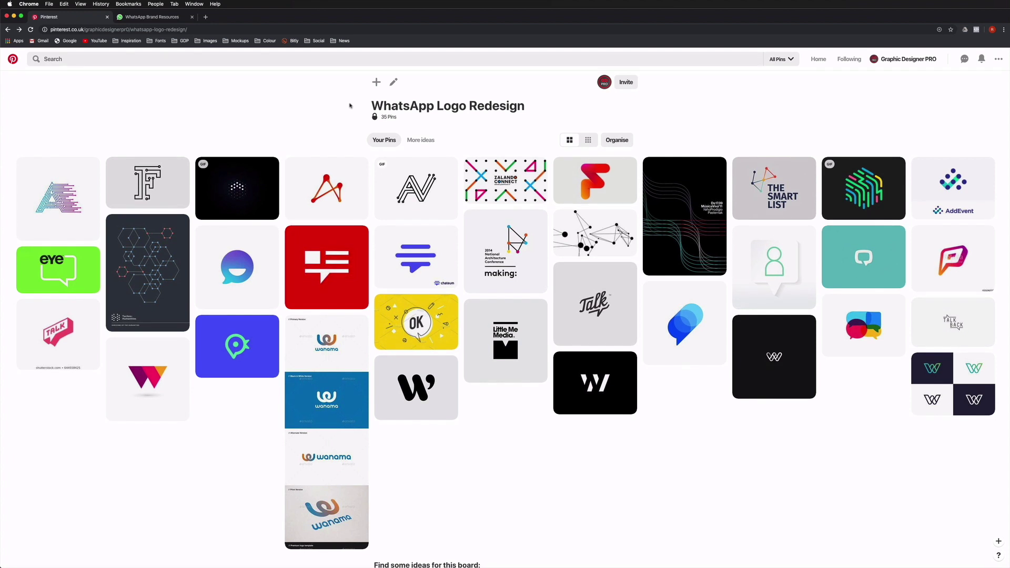
pyautogui.scroll(-1, 316, 158)
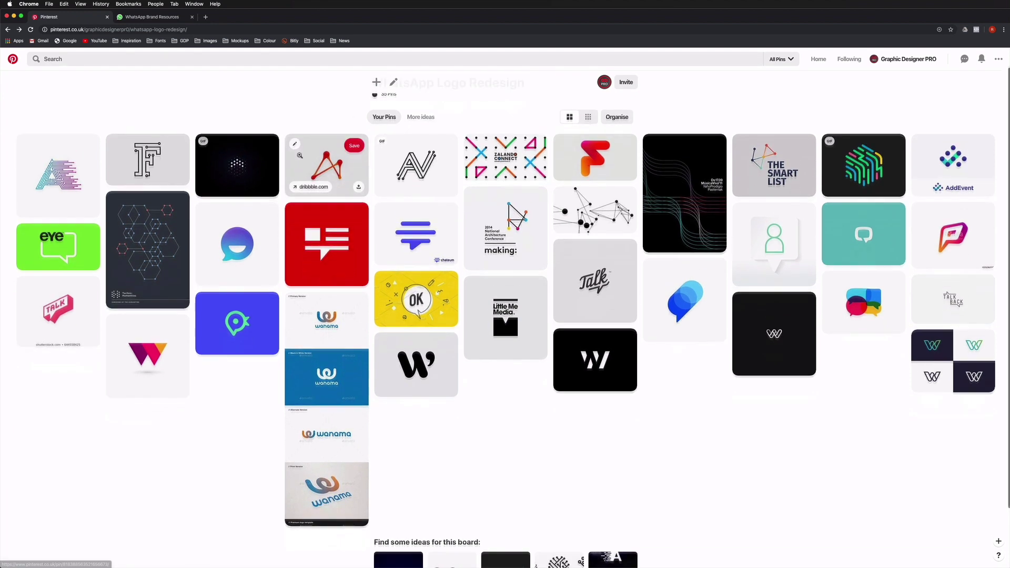
pyautogui.scroll(1, 283, 192)
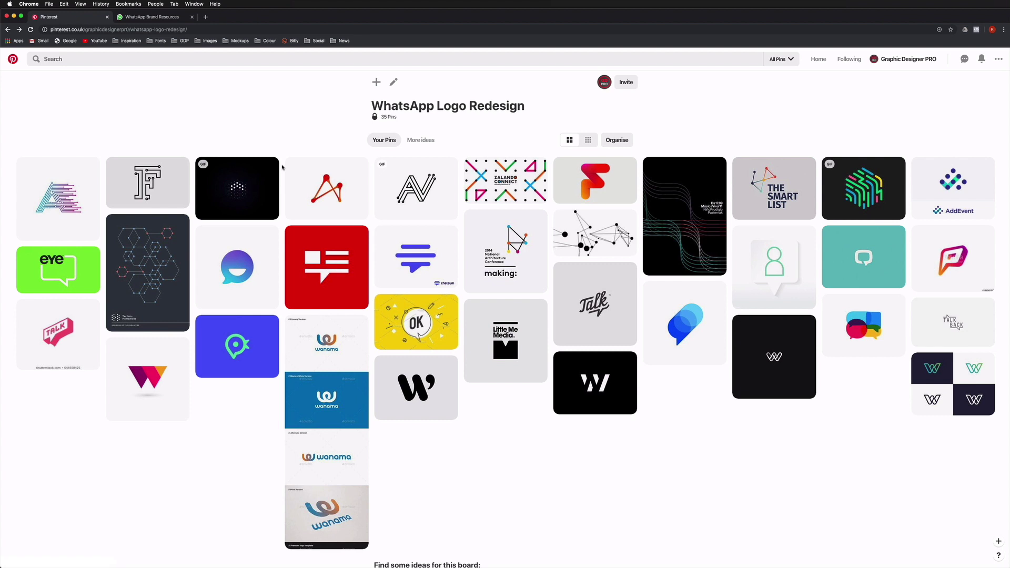
pyautogui.scroll(-2, 282, 167)
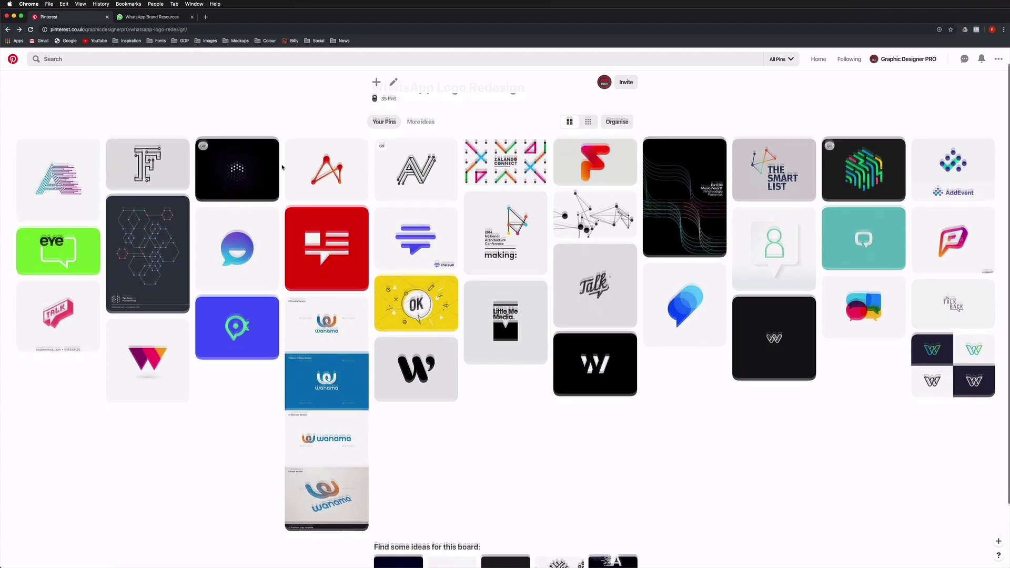
pyautogui.scroll(2, 282, 168)
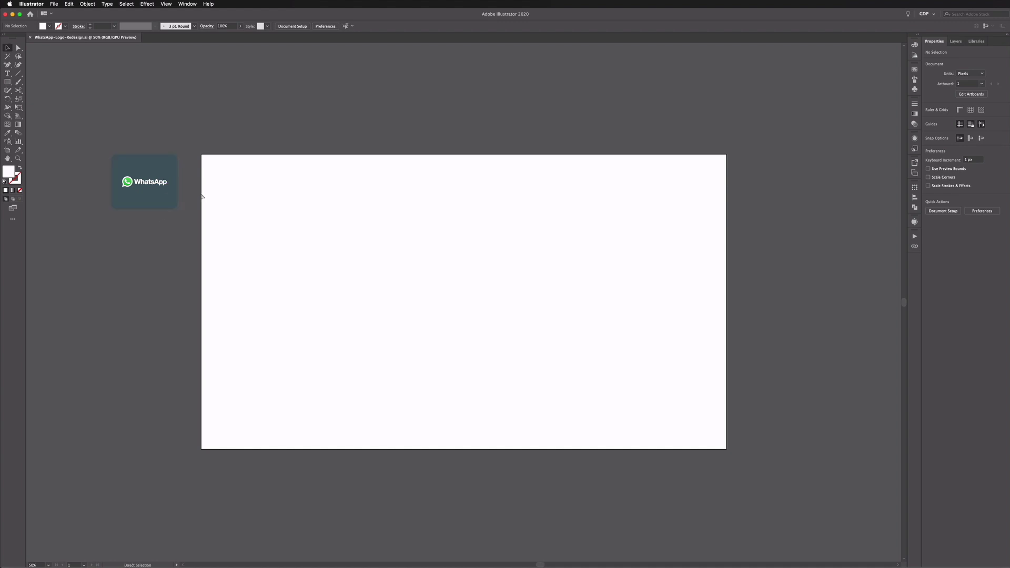
# Step: Zoom in on the existing WhatsApp logo tile and check its wordmark
pyautogui.press('super+equal')
pyautogui.press('super+equal')
pyautogui.press('super+equal')
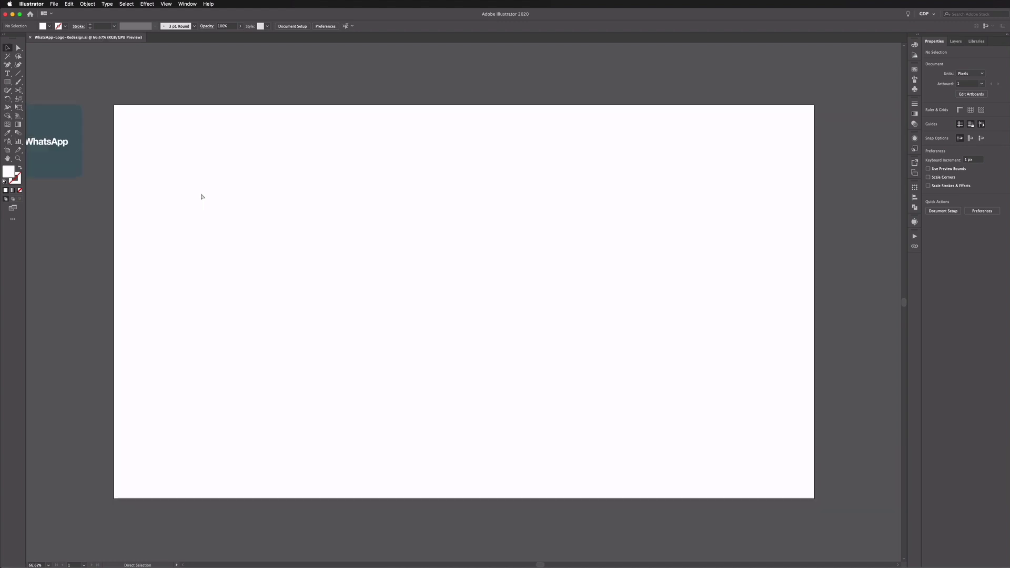
pyautogui.moveTo(155, 163); pyautogui.dragTo(370, 294)
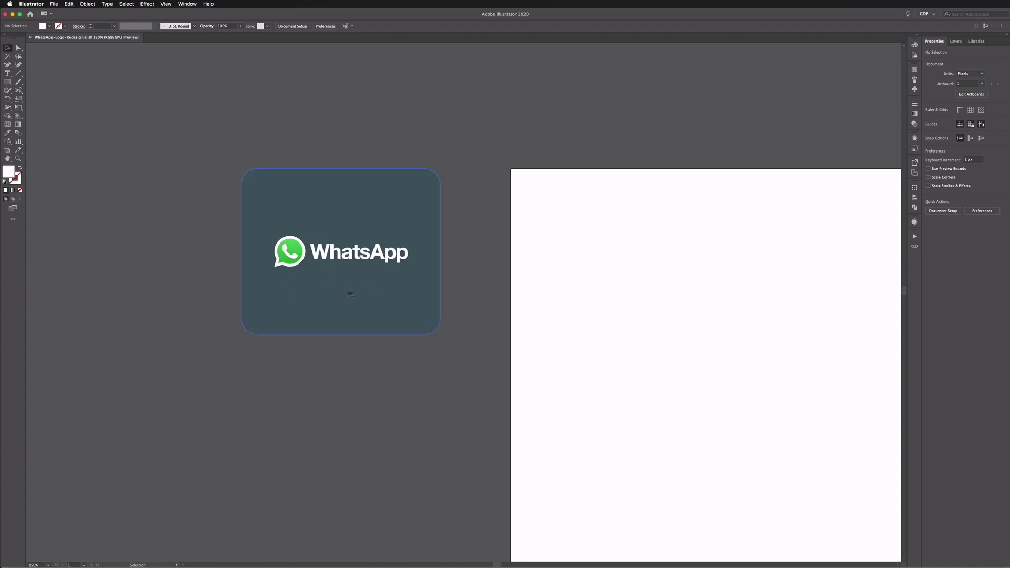
pyautogui.click(378, 259)
pyautogui.click(471, 220)
# Step: Inspect the phone icon and wordmark groups in the Layers panel, then select the wordmark text
pyautogui.click(955, 41)
pyautogui.hscroll(2, 567, 116)
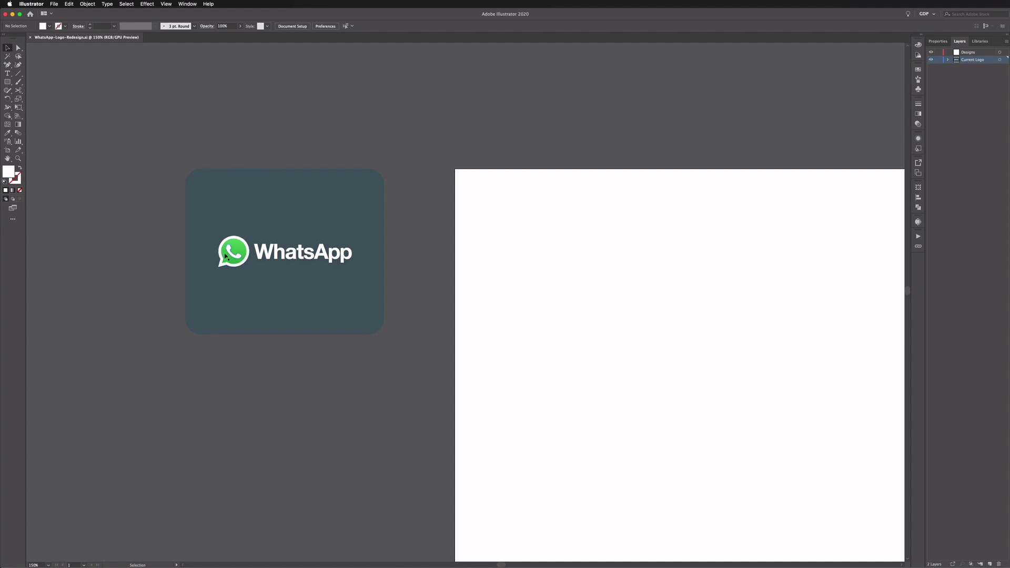
pyautogui.click(229, 251)
pyautogui.click(141, 247)
pyautogui.click(264, 254)
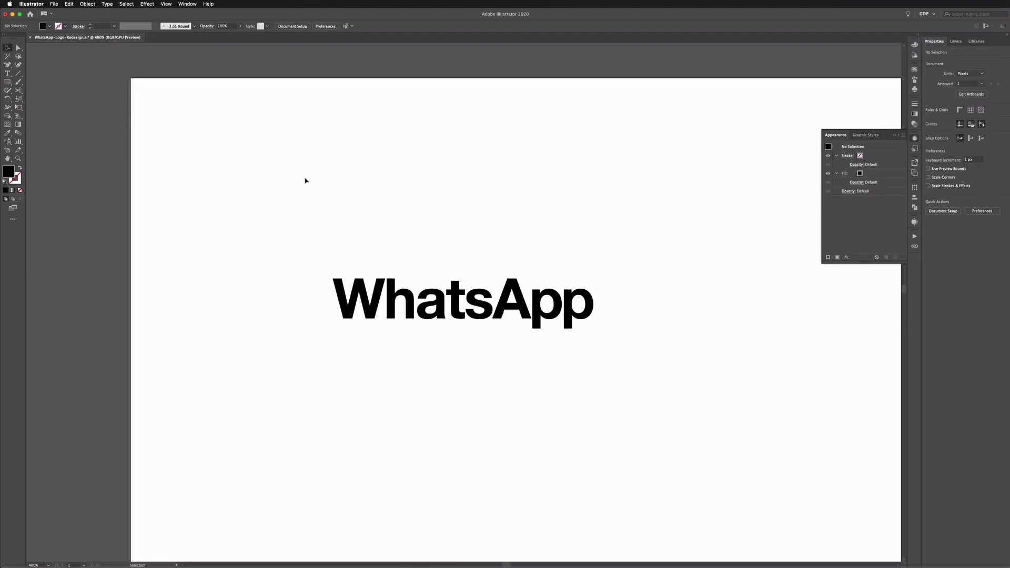
# Step: Add a second 'WhatsApp' text below the wordmark, set in Sofia Pro Black
pyautogui.scroll(-1, 315, 207)
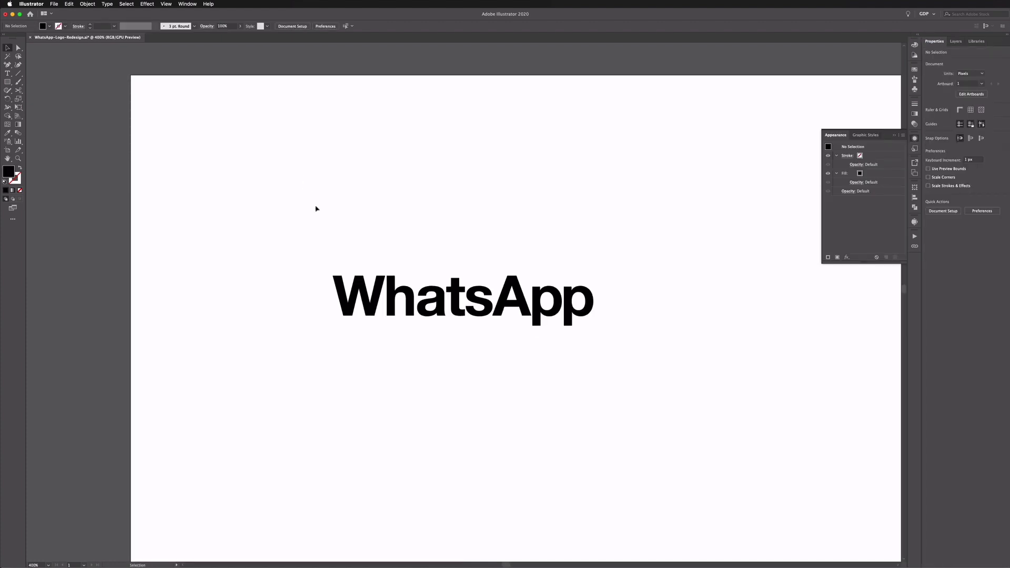
pyautogui.hscroll(2, 310, 198)
pyautogui.hscroll(2, 314, 197)
pyautogui.scroll(-1, 314, 197)
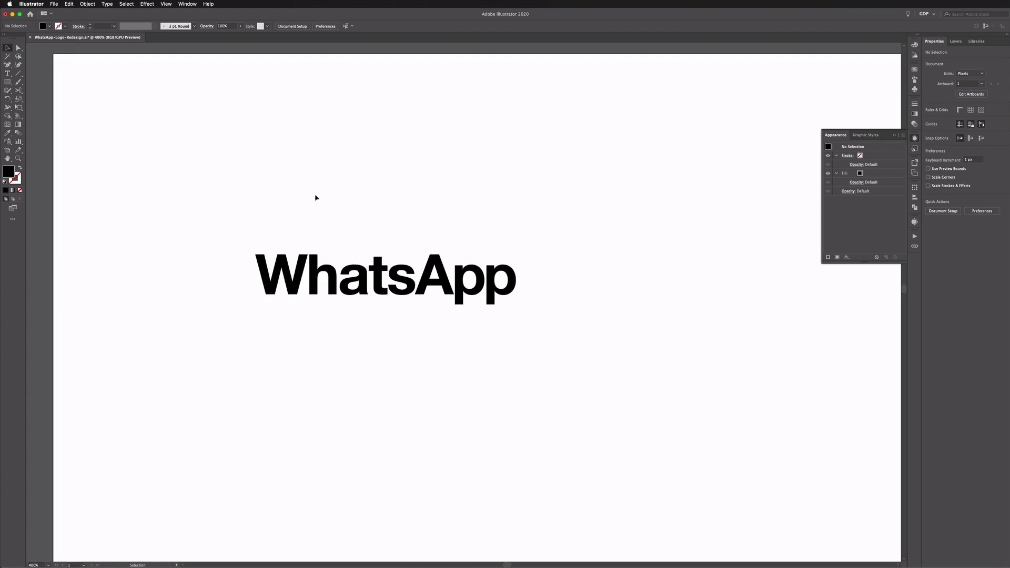
pyautogui.scroll(-1, 314, 196)
pyautogui.hscroll(1, 314, 197)
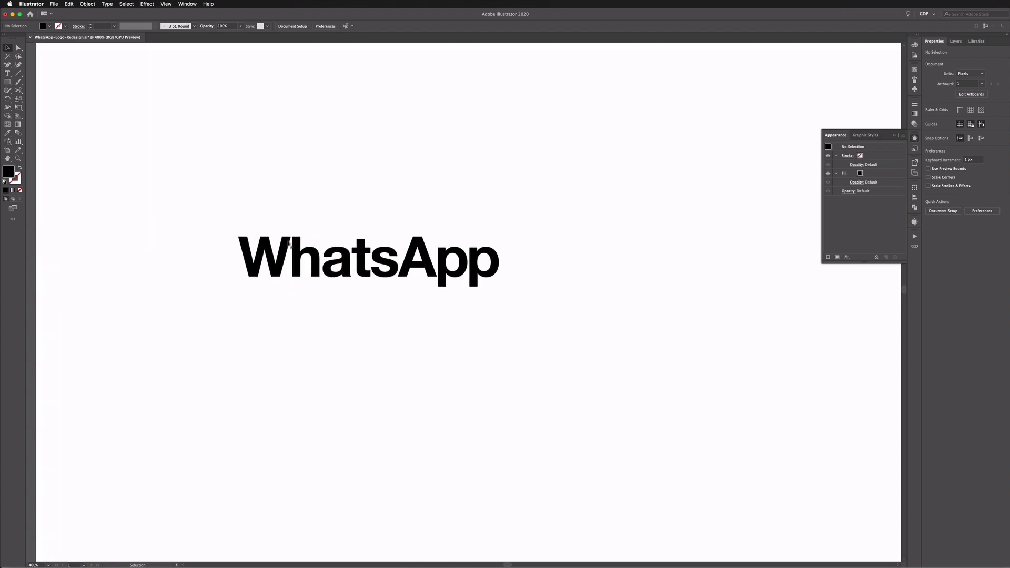
pyautogui.click(288, 245)
pyautogui.click(200, 199)
pyautogui.moveTo(7, 64); pyautogui.dragTo(50, 73)
pyautogui.click(7, 74)
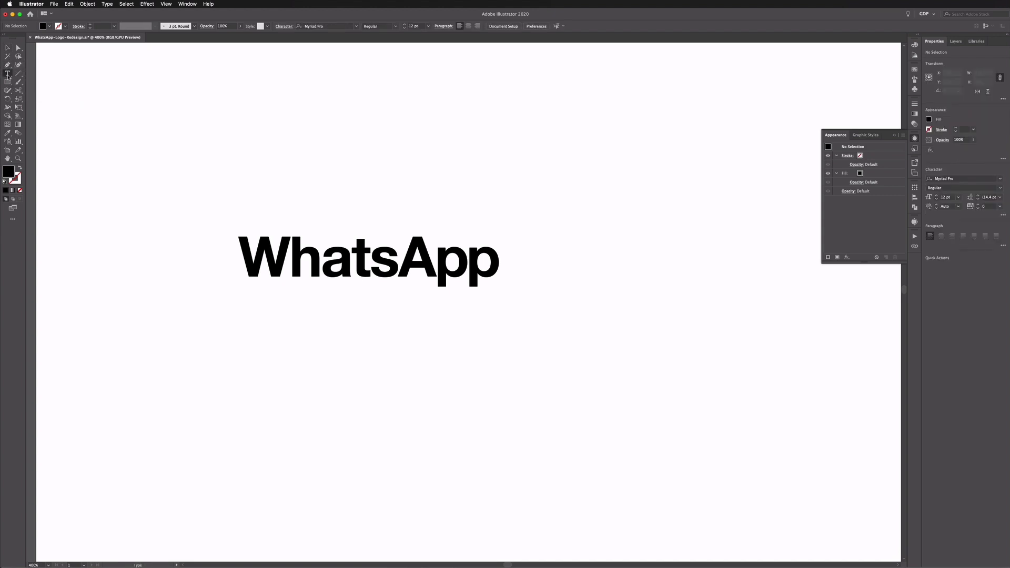
pyautogui.click(241, 354)
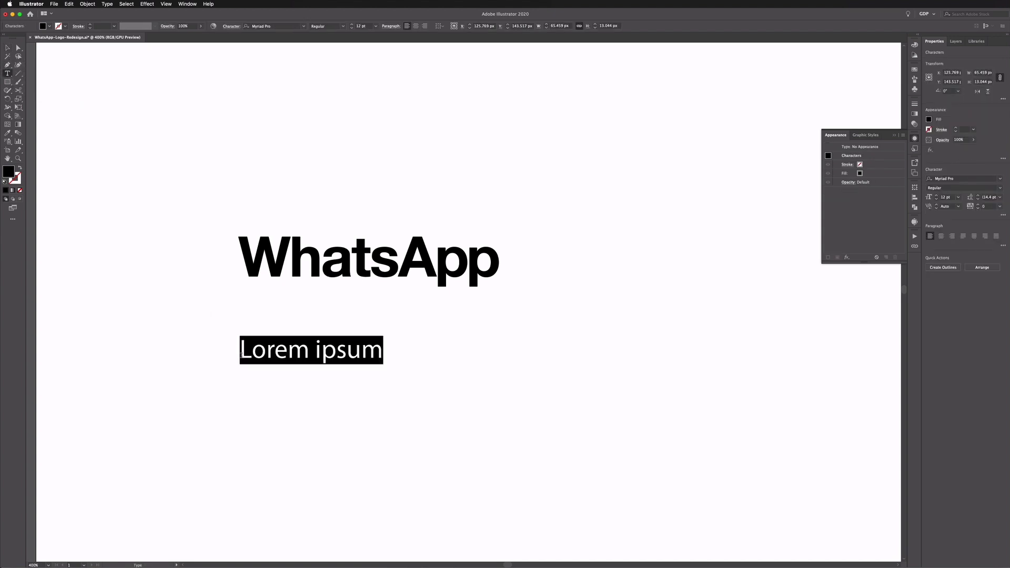
pyautogui.write('WhatsApp')
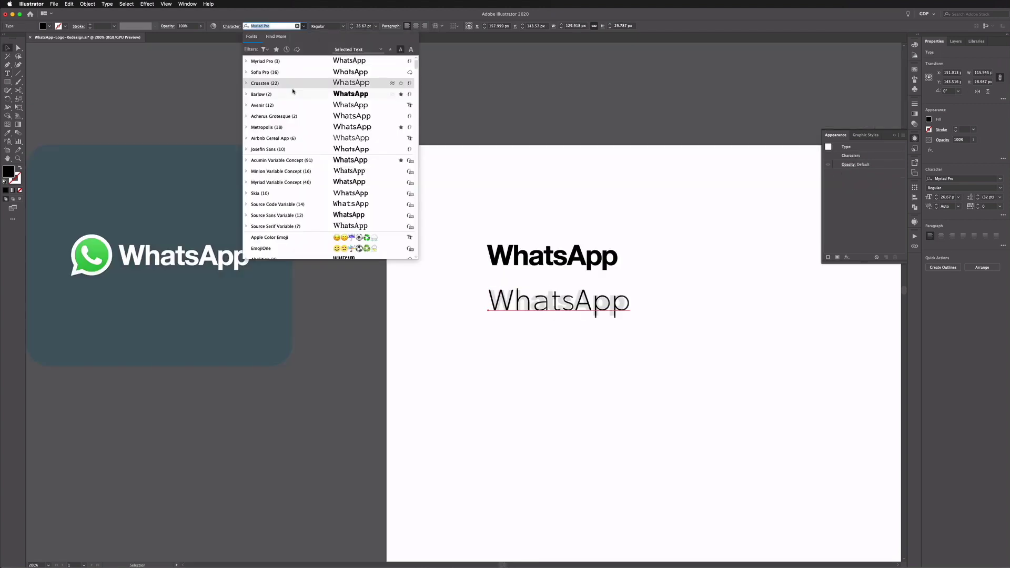
pyautogui.press('Return')
pyautogui.press('Down')
pyautogui.press('Down')
pyautogui.press('Down')
pyautogui.press('Down')
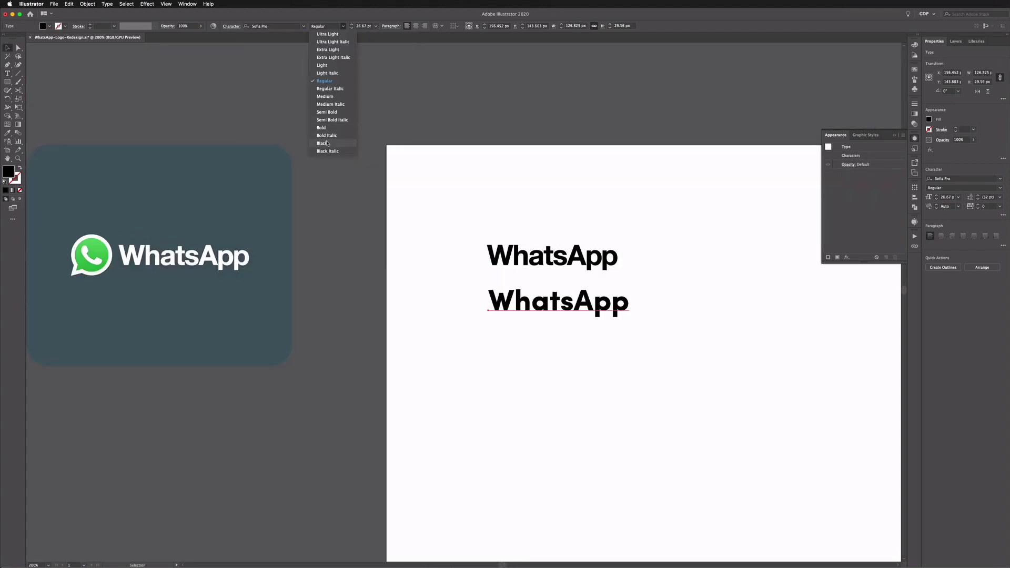
pyautogui.press('Return')
# Step: Duplicate it downward, switch the third copy to Crossten, and duplicate again below
pyautogui.click(496, 270)
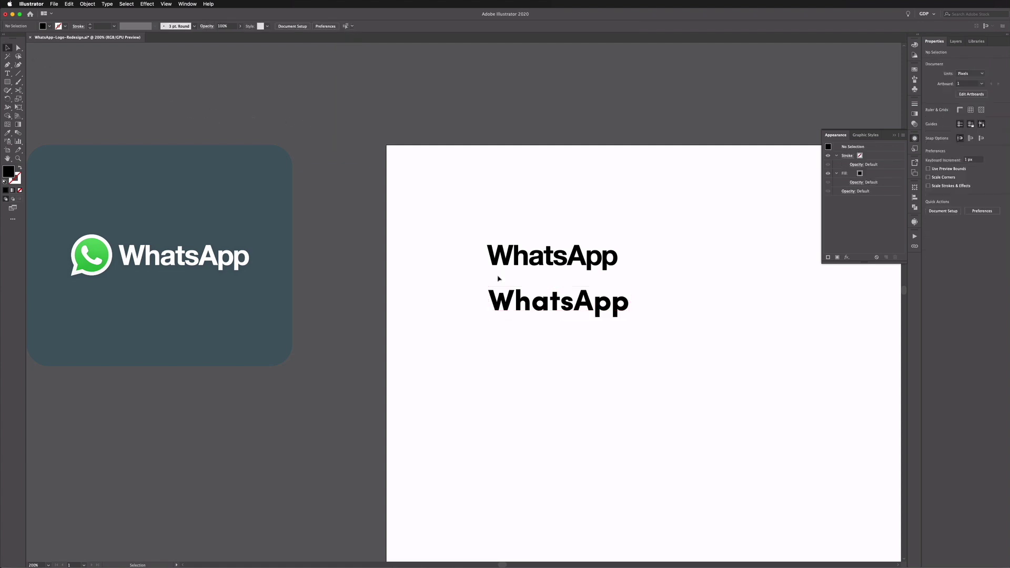
pyautogui.click(518, 293)
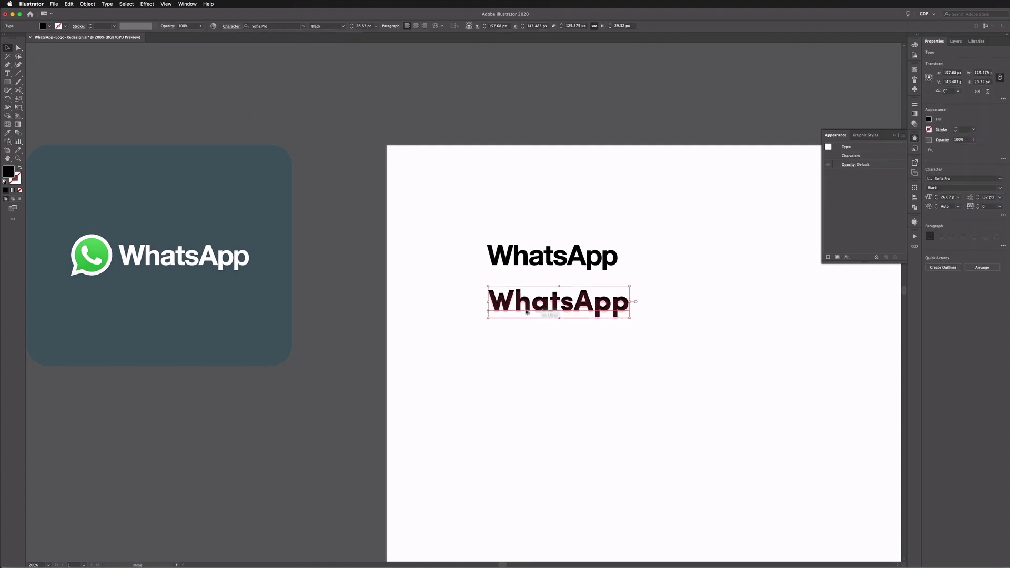
pyautogui.keyDown('alt'); pyautogui.moveTo(519, 293); pyautogui.dragTo(518, 335); pyautogui.keyUp('alt')
pyautogui.click(304, 26)
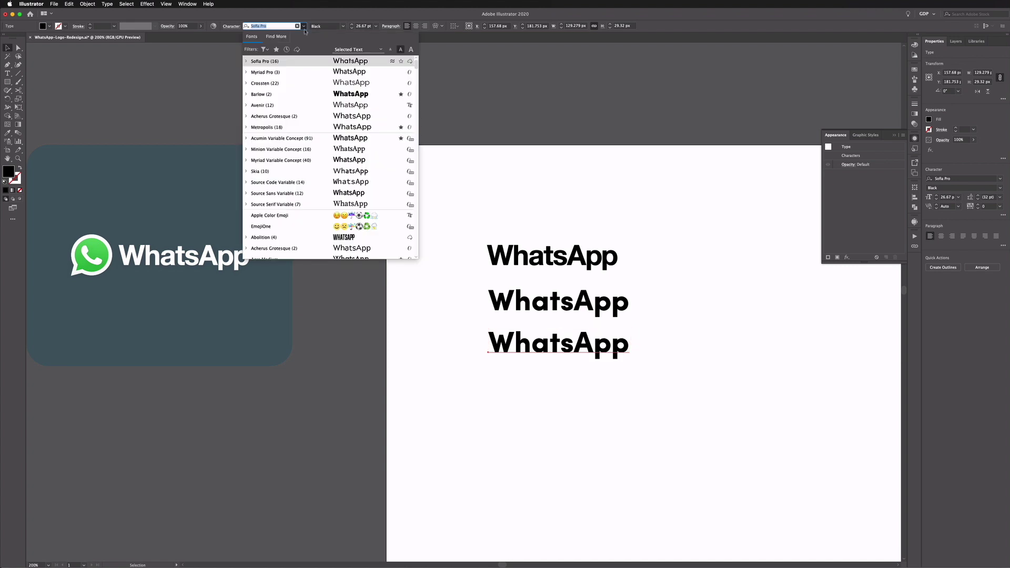
pyautogui.click(298, 84)
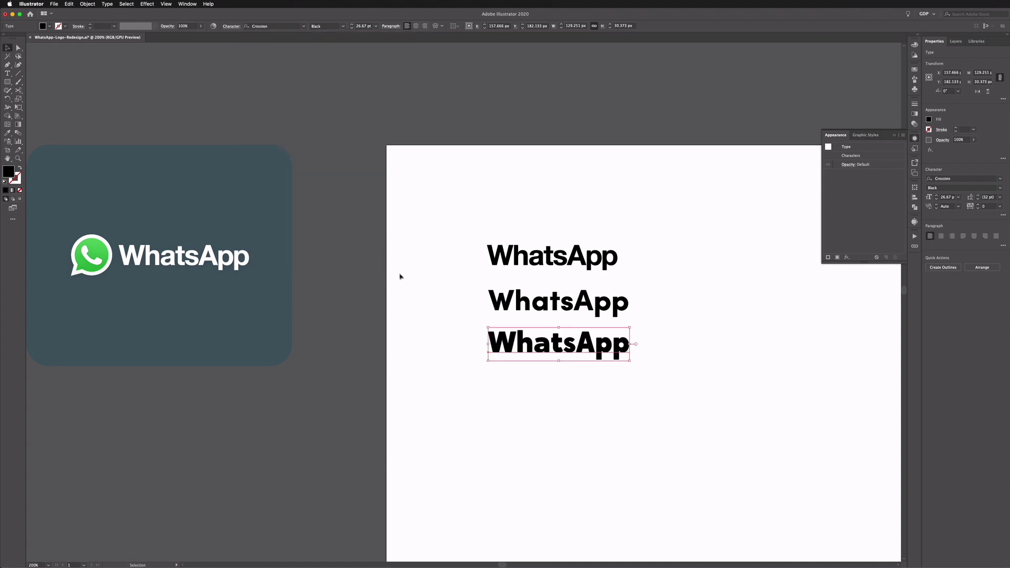
pyautogui.keyDown('alt'); pyautogui.moveTo(558, 345); pyautogui.dragTo(558, 380); pyautogui.keyUp('alt')
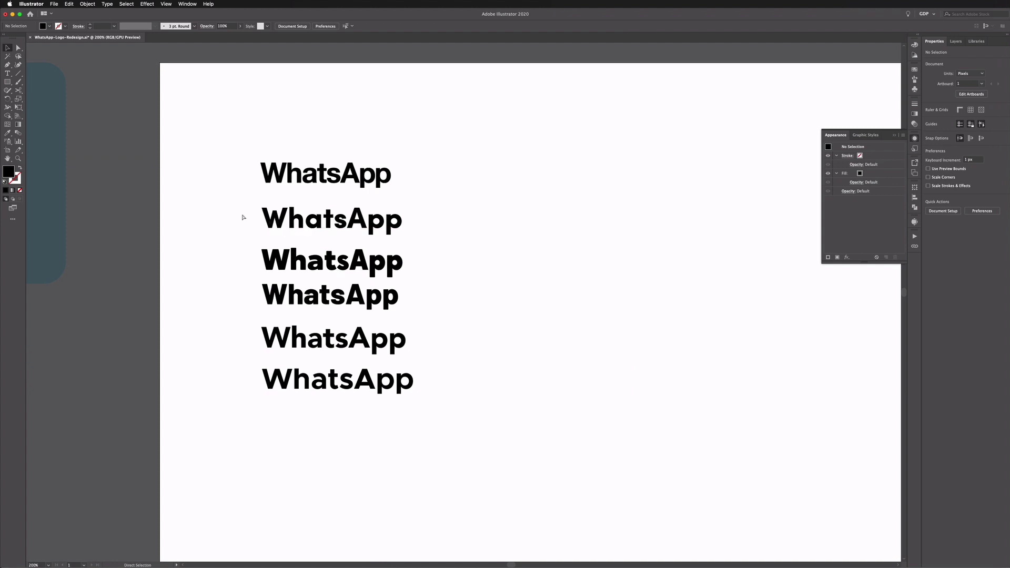
# Step: Zoom to 300% and closer to compare the wordmark variants' letterforms, then scroll back out
pyautogui.press('super+equal')
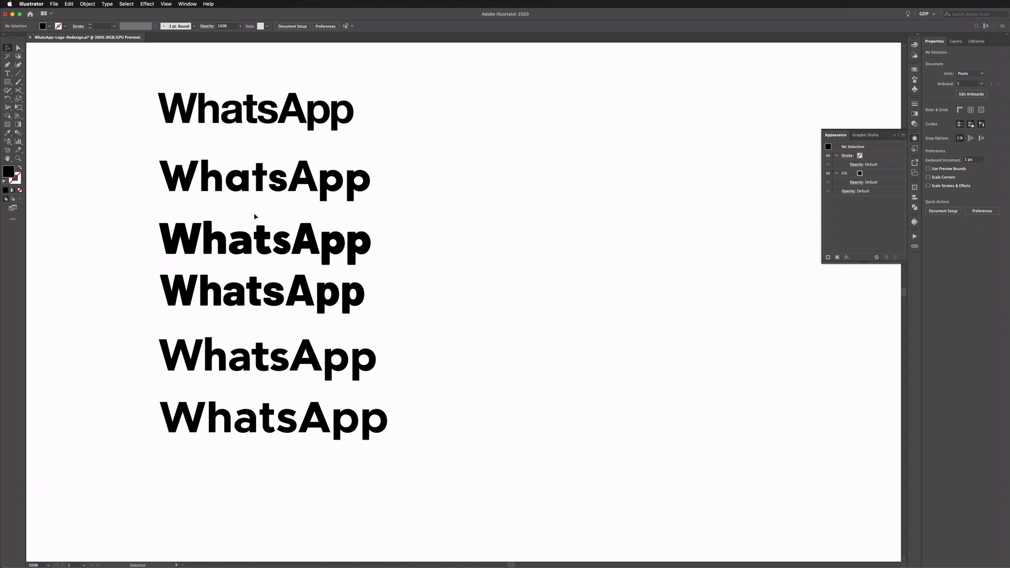
pyautogui.hscroll(-2, 255, 216)
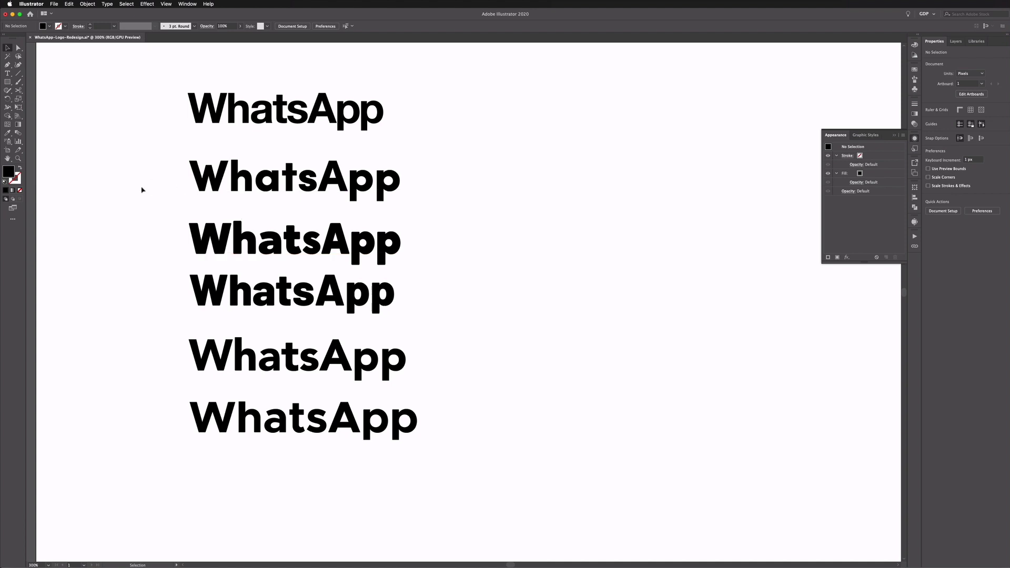
pyautogui.click(270, 175)
pyautogui.click(268, 179)
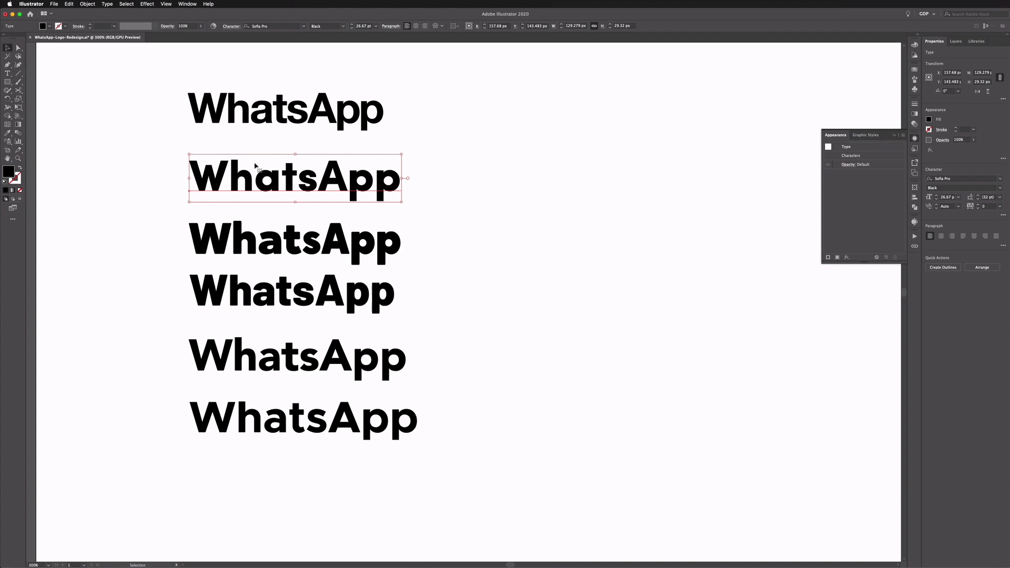
pyautogui.press('super+equal')
pyautogui.press('super+equal')
pyautogui.press('super+equal')
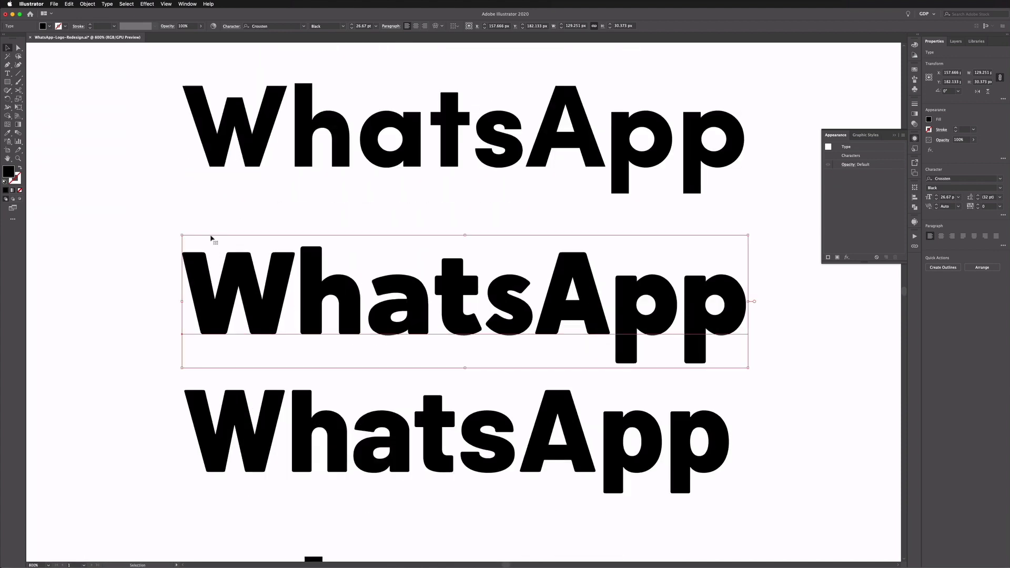
pyautogui.press('super+equal')
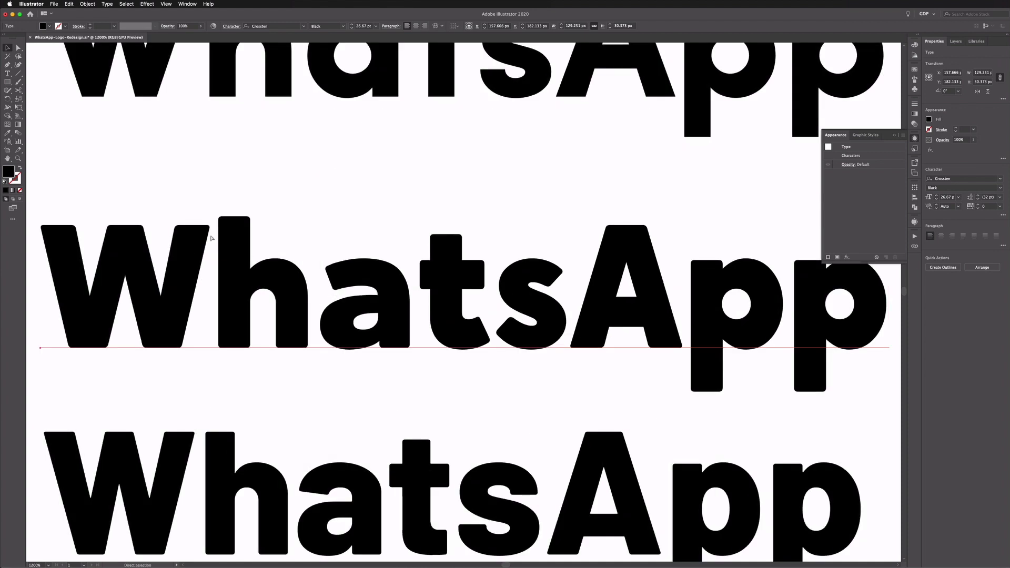
pyautogui.press('super+minus')
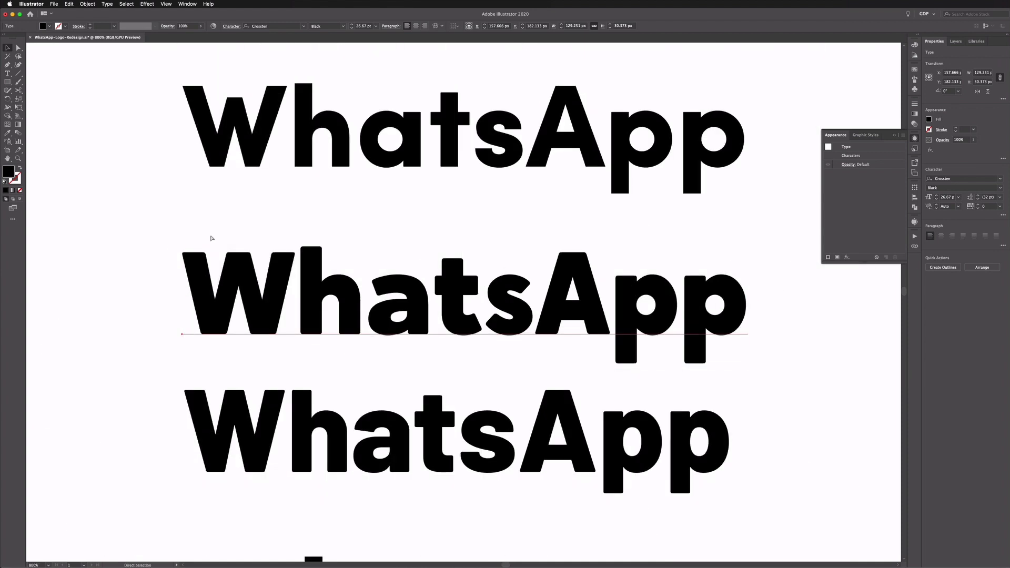
pyautogui.press('super+minus')
pyautogui.press('super+minus')
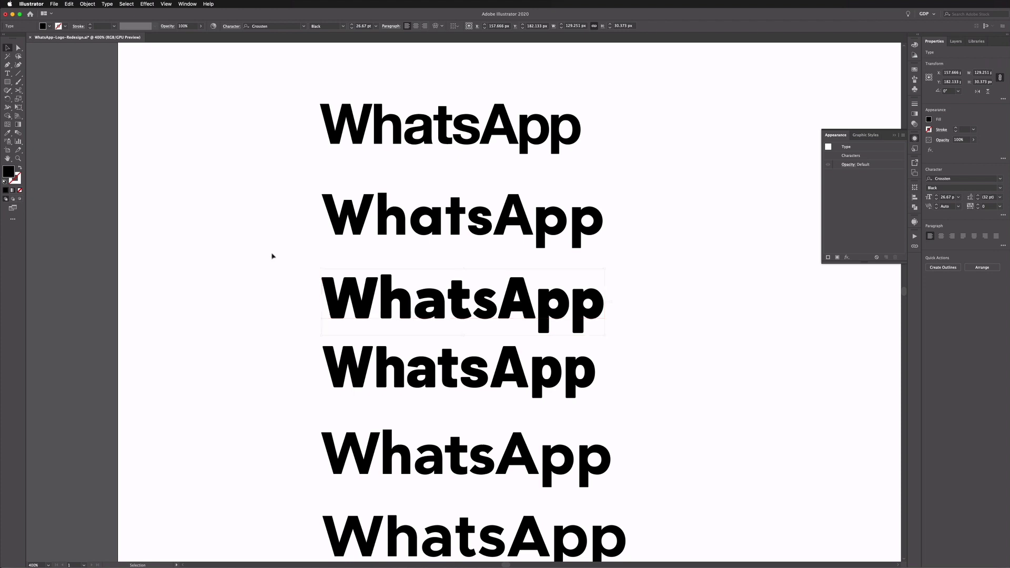
pyautogui.click(272, 256)
pyautogui.scroll(-3, 272, 256)
pyautogui.hscroll(3, 272, 256)
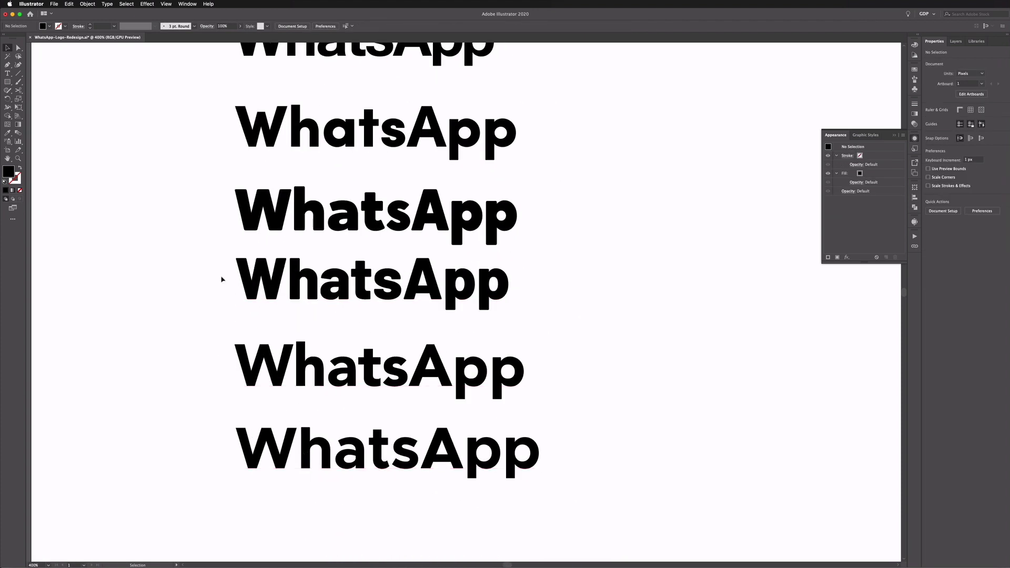
pyautogui.scroll(3, 208, 271)
pyautogui.hscroll(1, 208, 270)
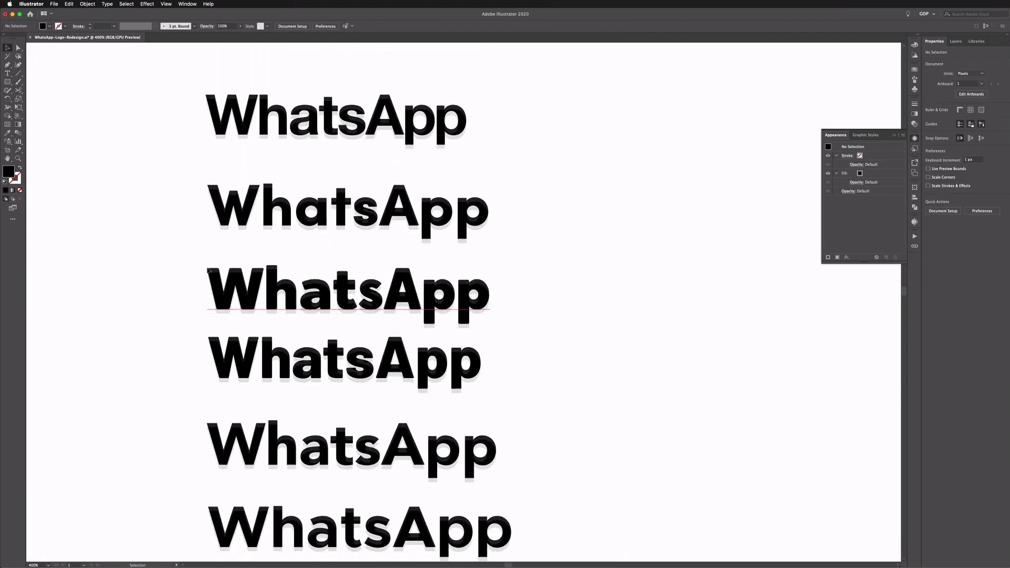
pyautogui.scroll(-2, 208, 270)
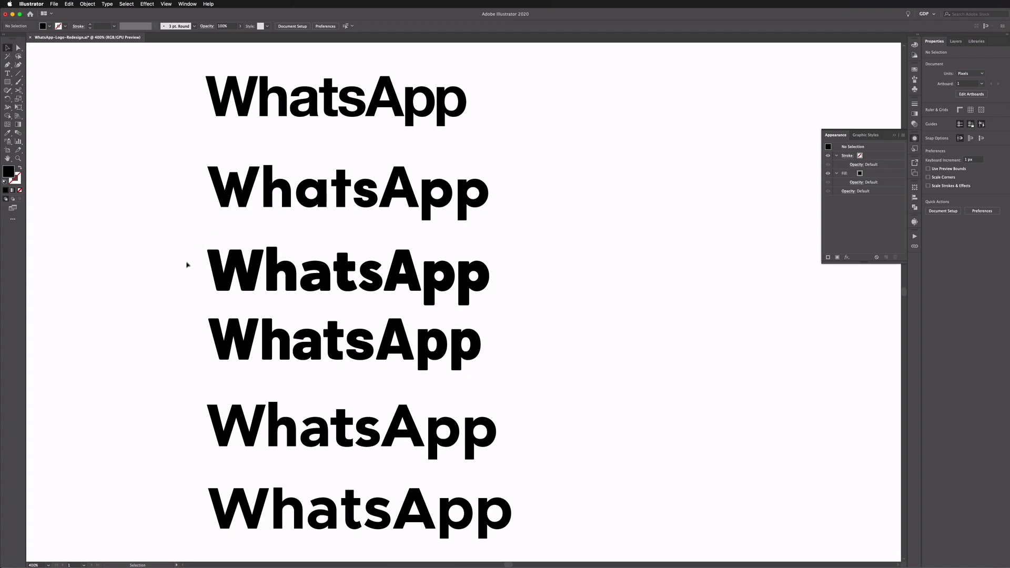
pyautogui.scroll(-2, 166, 283)
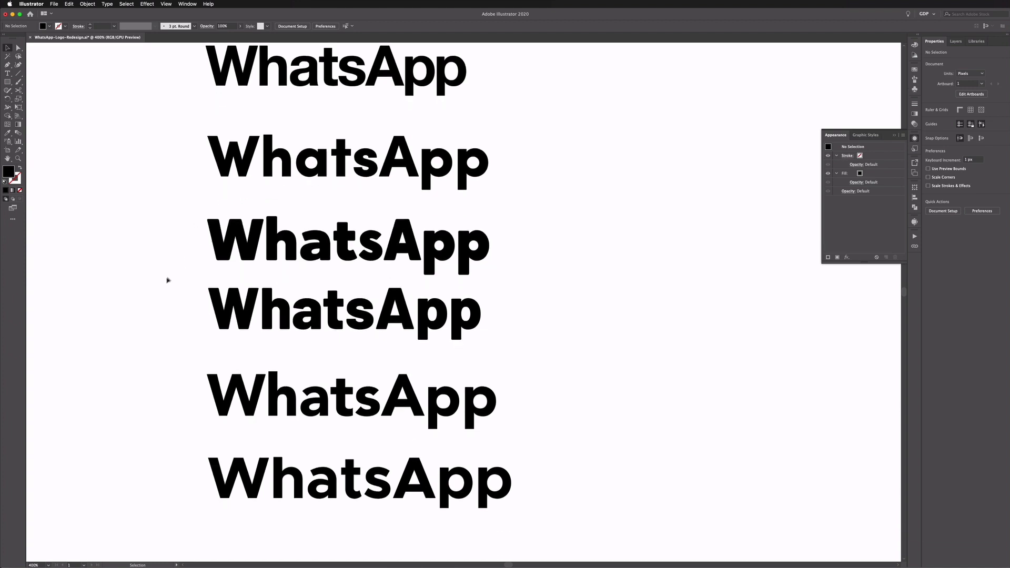
pyautogui.scroll(-5, 263, 260)
# Step: Move a copy of the curved speech-bubble tail under the ellipse for a W concept
pyautogui.hscroll(3, 326, 253)
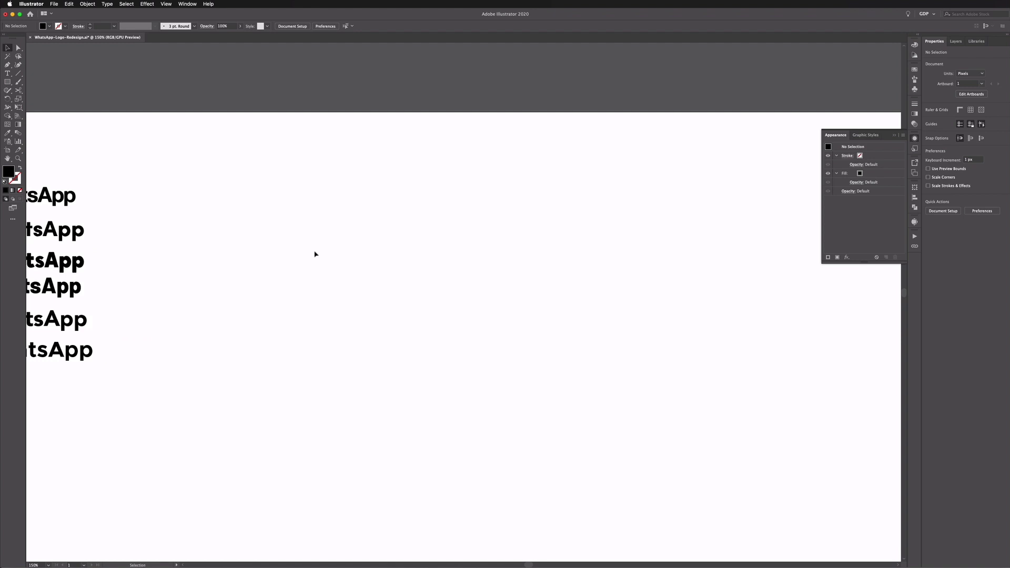
pyautogui.moveTo(190, 259); pyautogui.dragTo(633, 263)
pyautogui.scroll(-2, 605, 294)
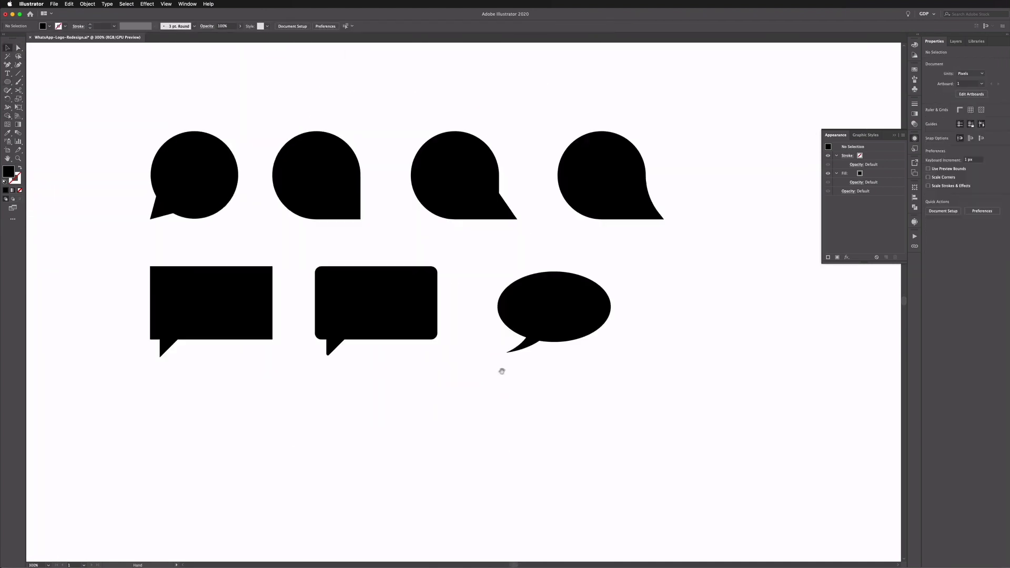
pyautogui.moveTo(501, 371); pyautogui.dragTo(475, 203)
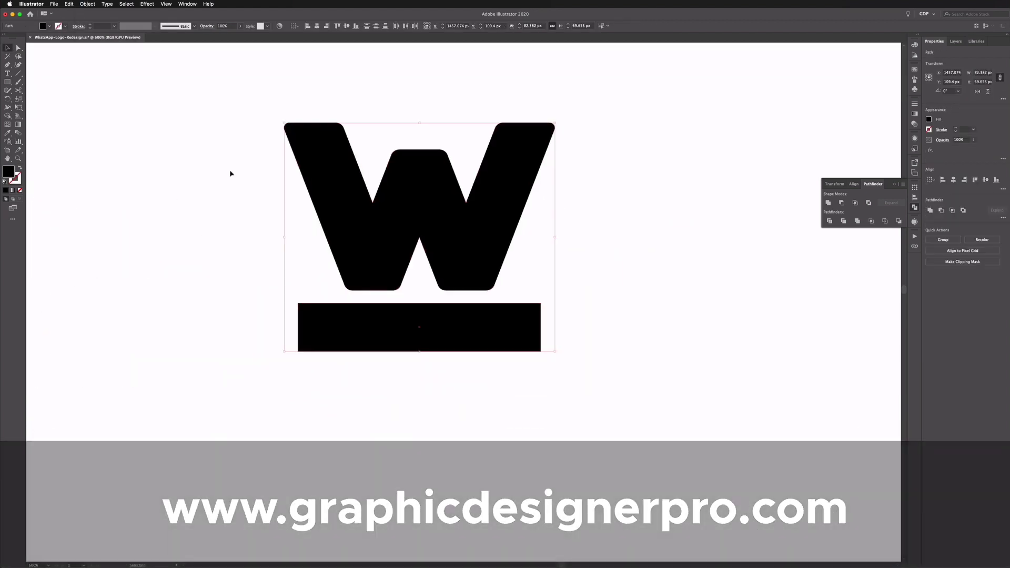
# Step: Alt-drag a copy of the dotted W further down the board
pyautogui.moveTo(376, 224); pyautogui.dragTo(420, 329)
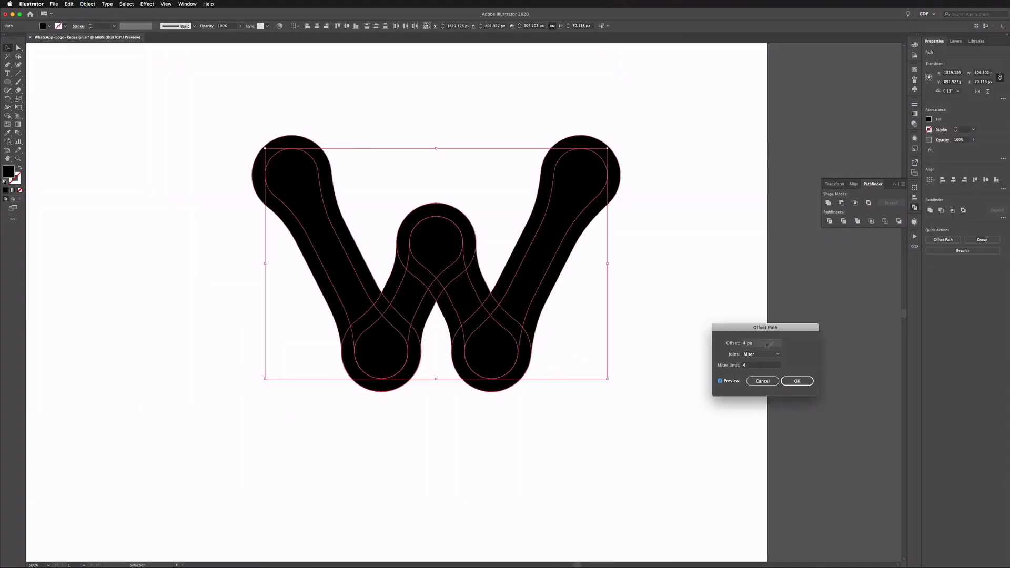
# Step: Confirm uniting the W pieces into a single shape with Pathfinder
pyautogui.press('Return')
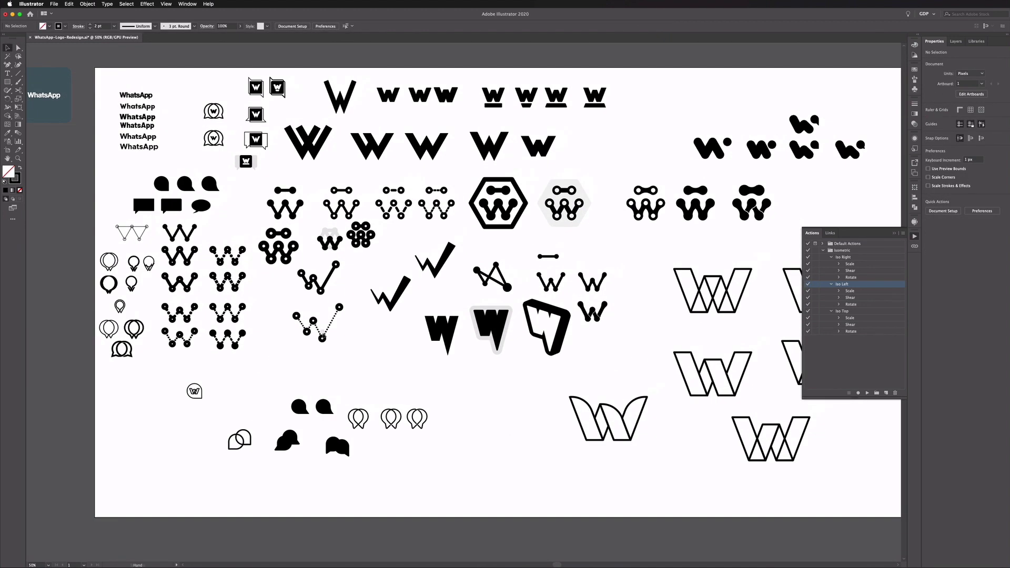
# Step: Pan from the concept board to bring the whole original WhatsApp logo card into view
pyautogui.moveTo(383, 271); pyautogui.dragTo(362, 271)
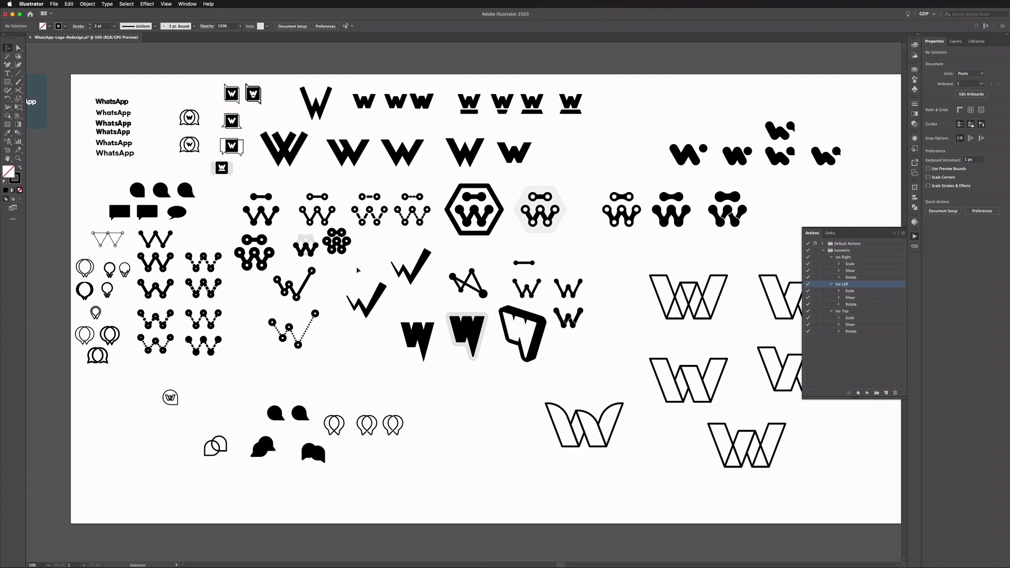
pyautogui.scroll(5, 357, 269)
pyautogui.scroll(10, 181, 156)
pyautogui.hscroll(-10, 180, 156)
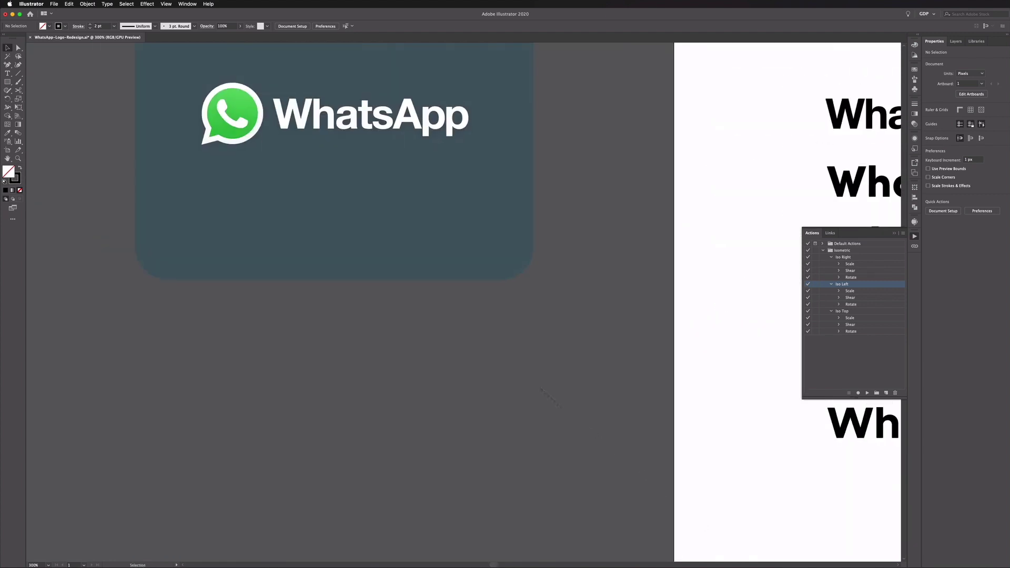
pyautogui.moveTo(412, 306); pyautogui.dragTo(512, 454)
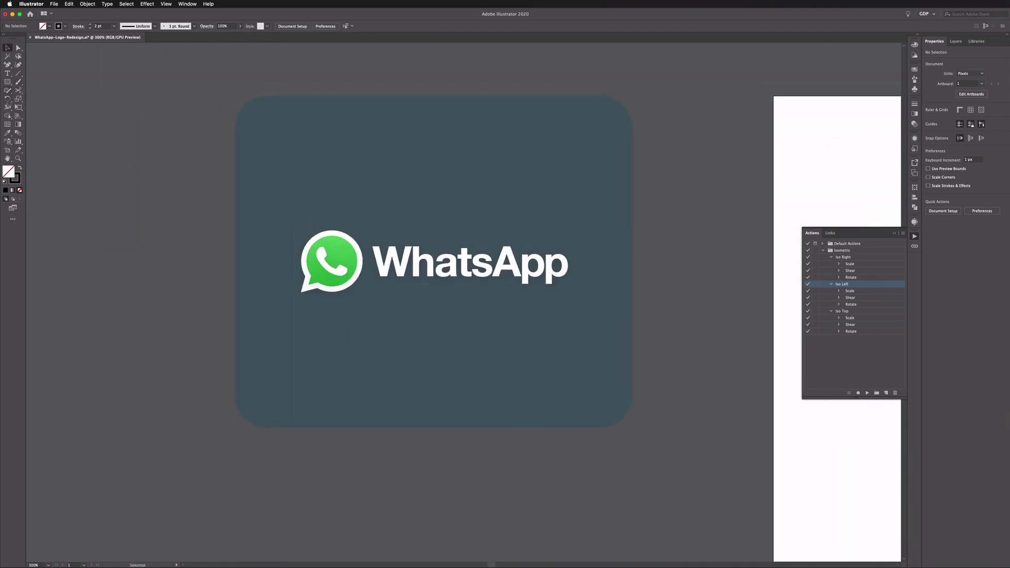
# Step: Sample the logo's two greens and save them as swatches R=87 G=207 B=99 and R=41 G=180 B=63
pyautogui.click(7, 132)
pyautogui.click(330, 234)
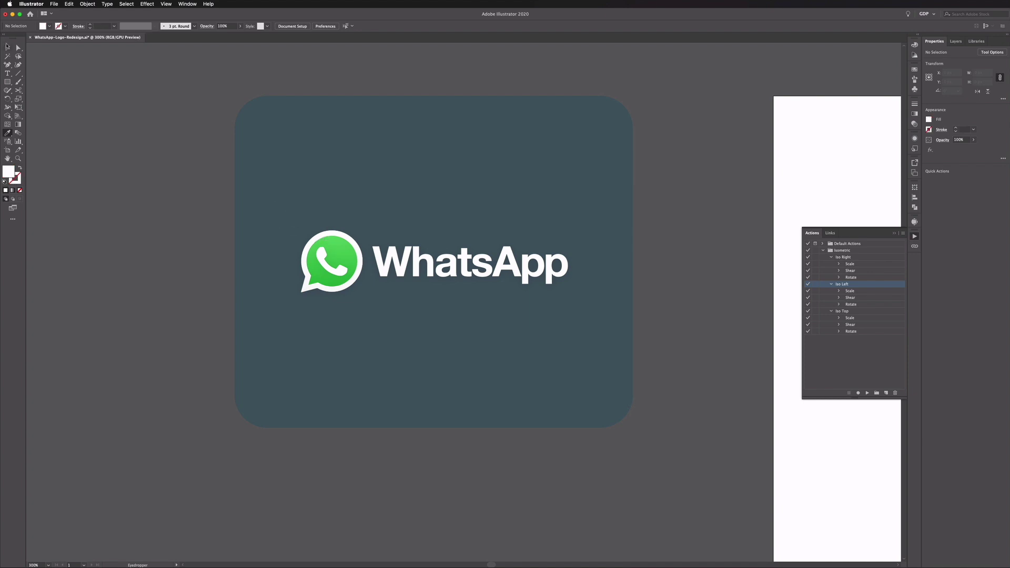
pyautogui.press('v')
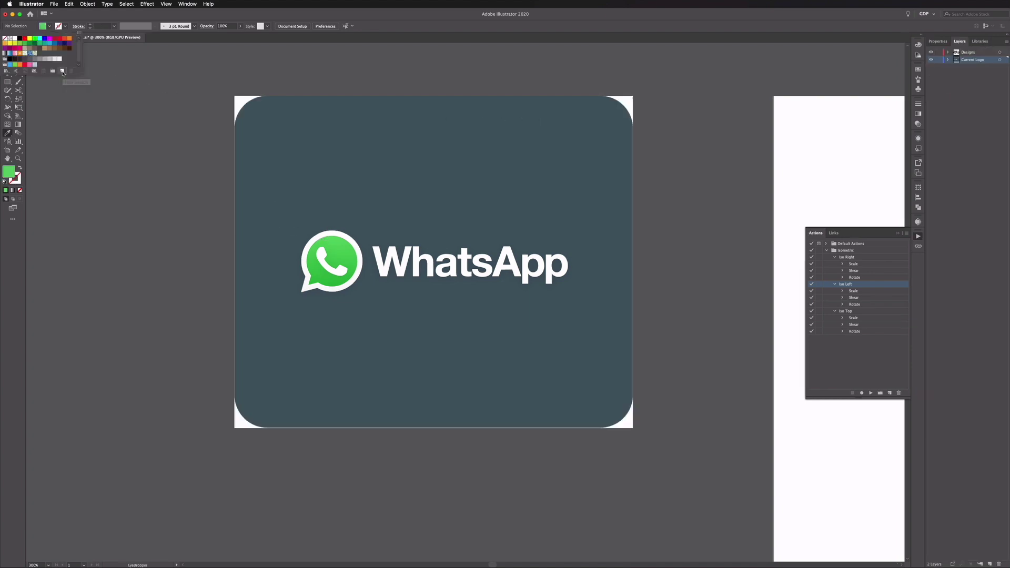
pyautogui.click(63, 74)
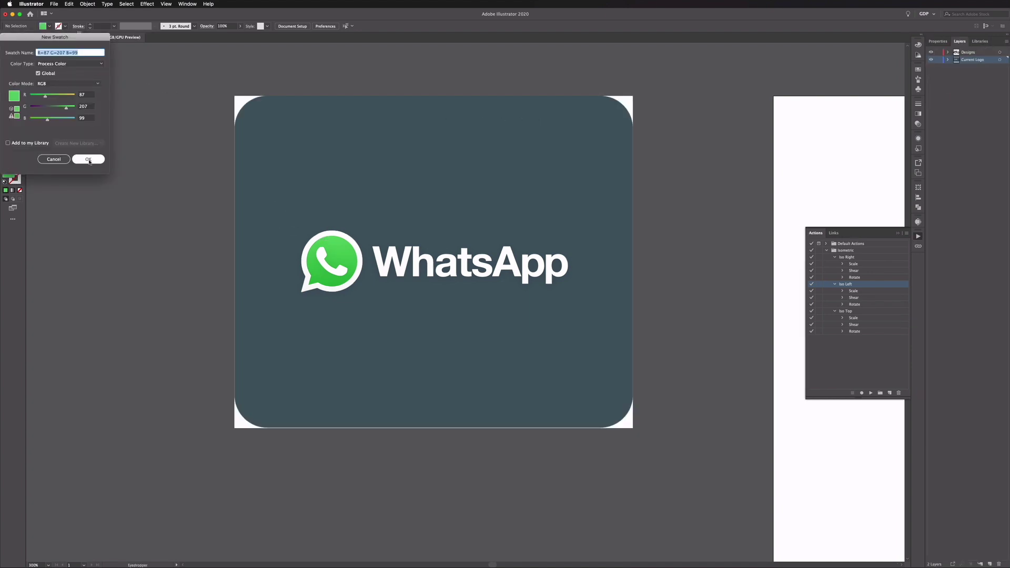
pyautogui.click(86, 159)
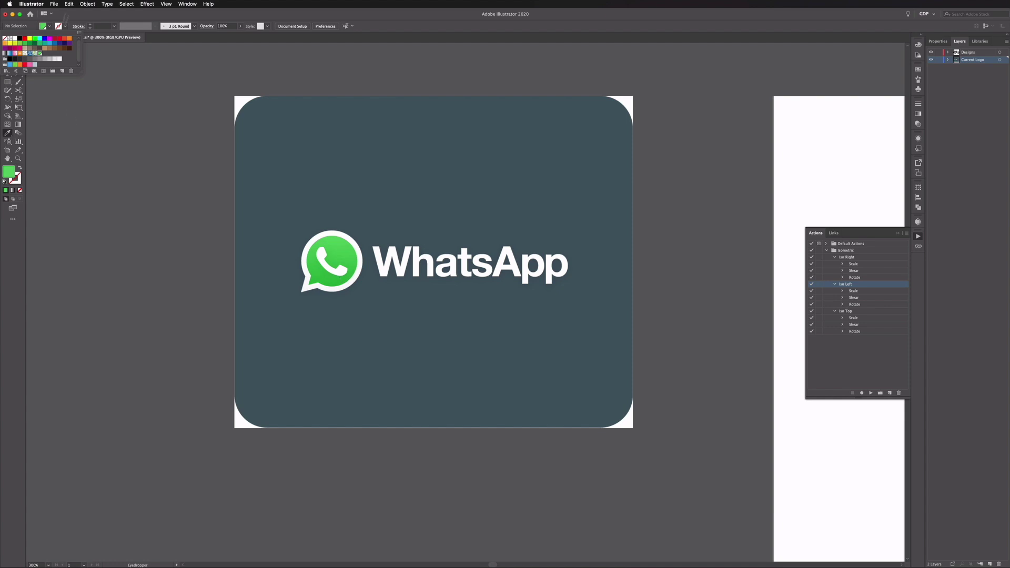
pyautogui.click(70, 13)
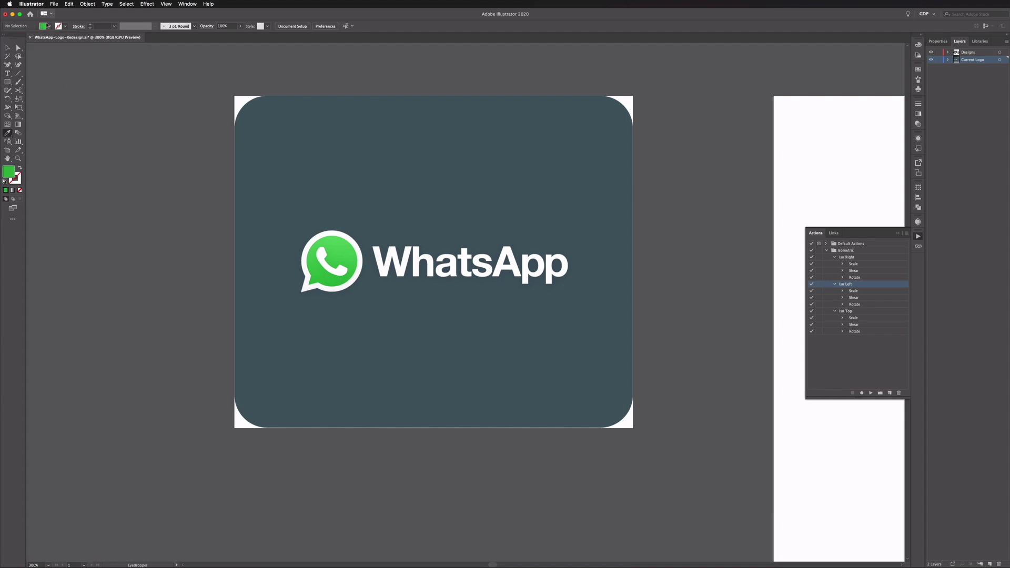
pyautogui.click(48, 27)
pyautogui.click(63, 72)
pyautogui.click(86, 159)
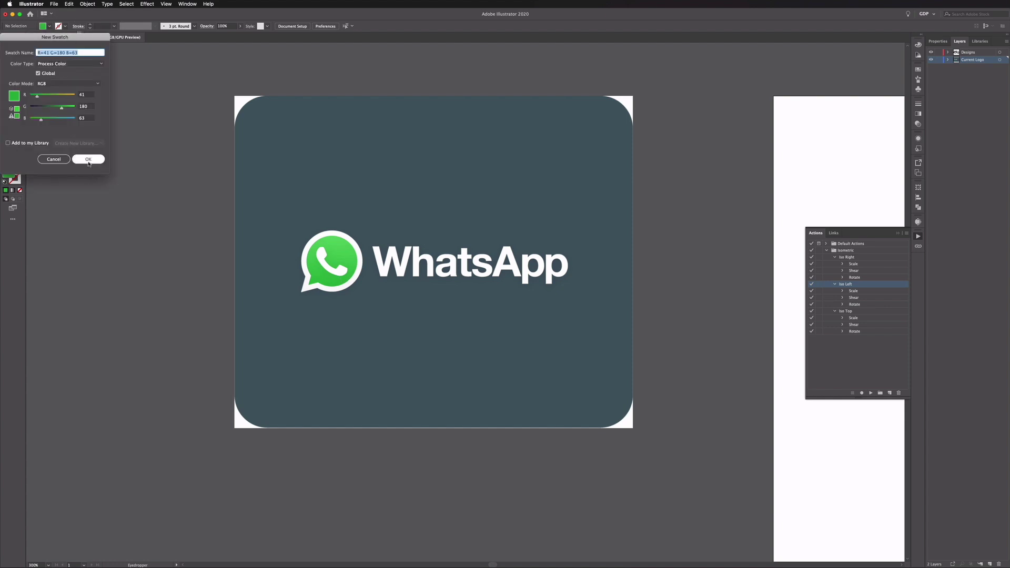
# Step: Adjust the fill to a brighter, more saturated green around hue 146° and save it as a swatch
pyautogui.doubleClick(8, 171)
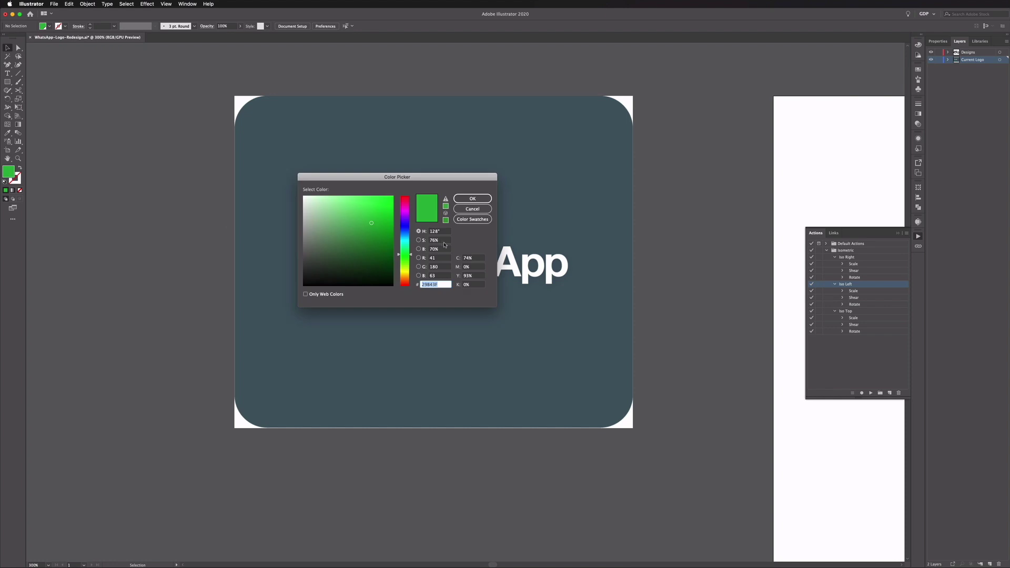
pyautogui.moveTo(406, 254); pyautogui.dragTo(406, 251)
pyautogui.click(384, 219)
pyautogui.moveTo(388, 212); pyautogui.dragTo(385, 206)
pyautogui.press('Return')
pyautogui.click(50, 26)
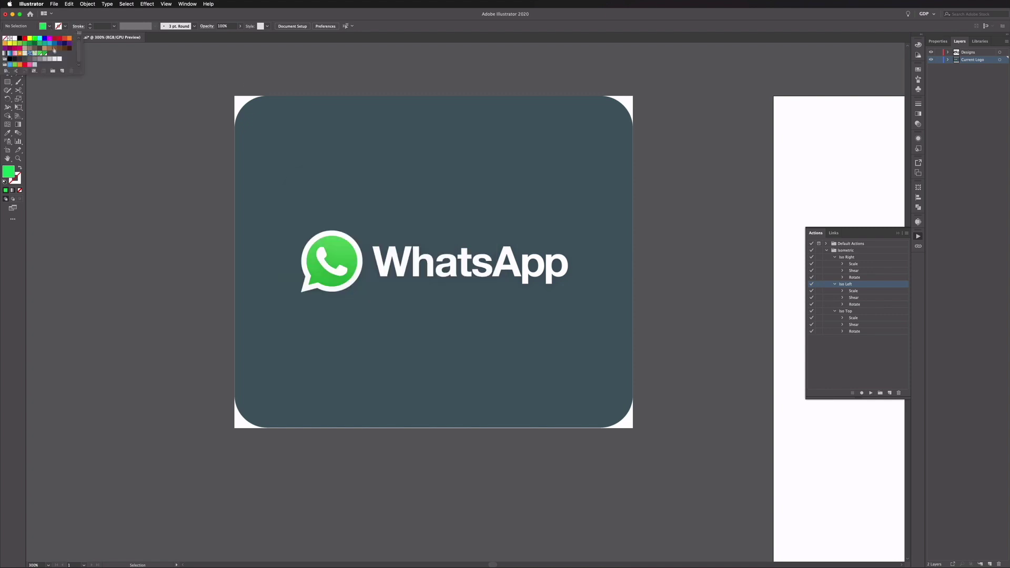
pyautogui.click(63, 72)
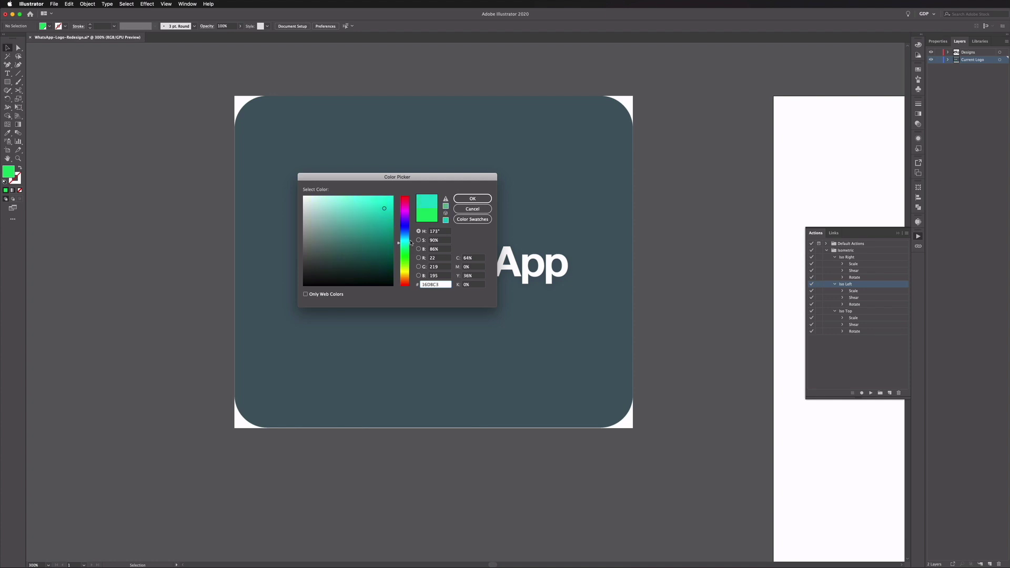
# Step: Save the teal fill colour as a new swatch
pyautogui.press('Return')
pyautogui.click(50, 27)
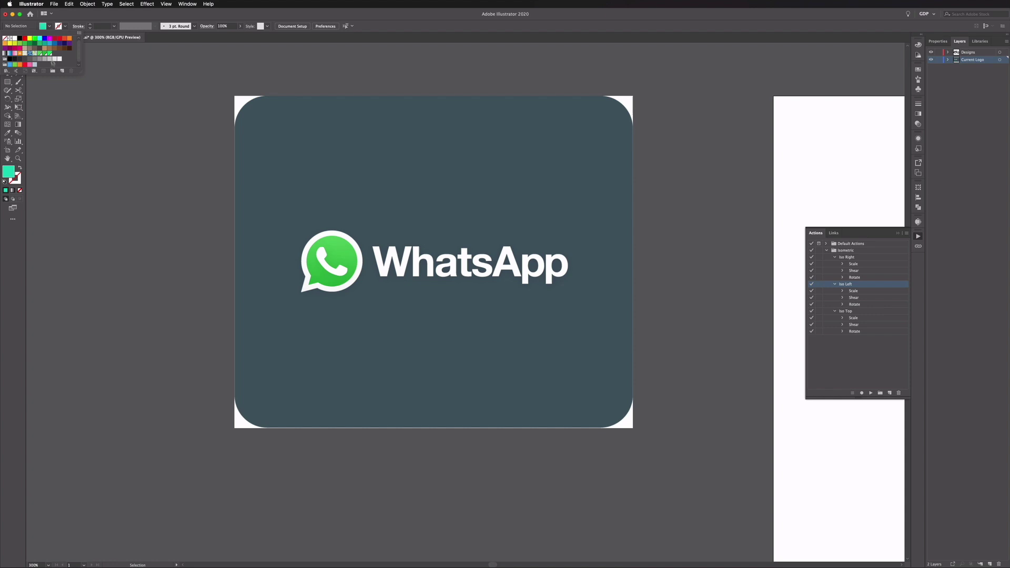
pyautogui.click(64, 72)
pyautogui.press('Return')
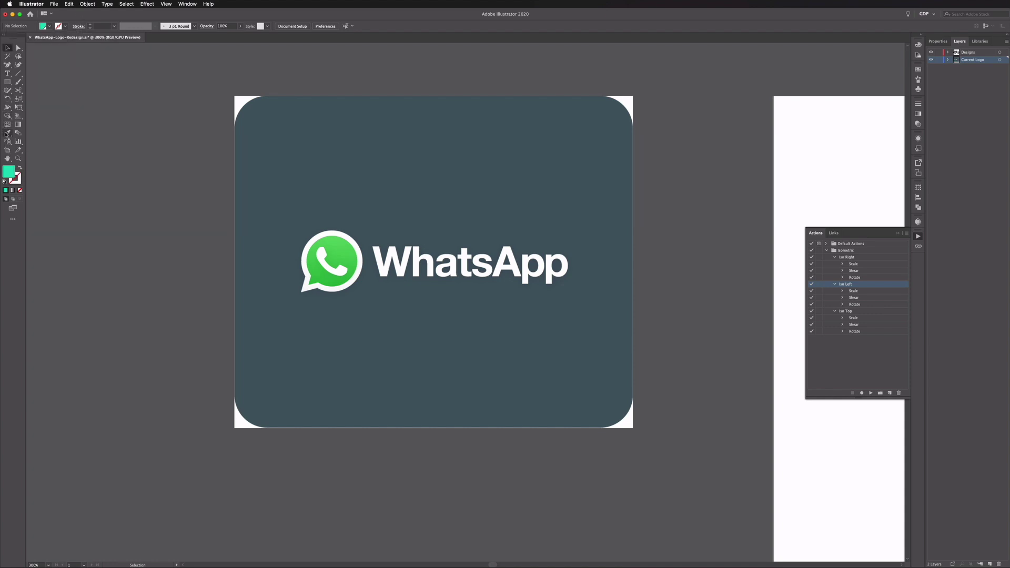
# Step: Sample the logo card's slate background and save it as swatch R=69 G=90 B=100
pyautogui.press('i')
pyautogui.click(266, 135)
pyautogui.click(49, 27)
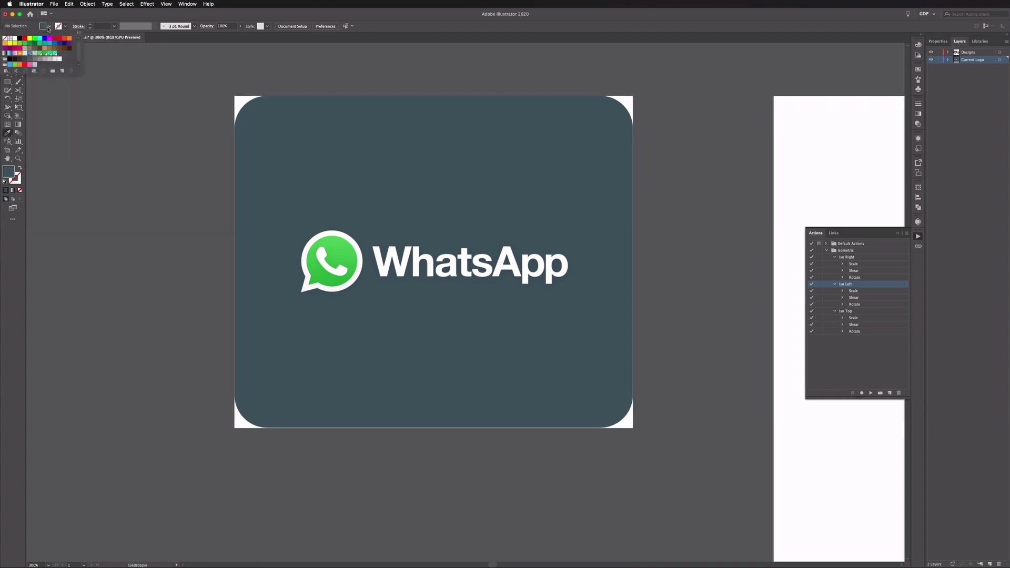
pyautogui.click(61, 72)
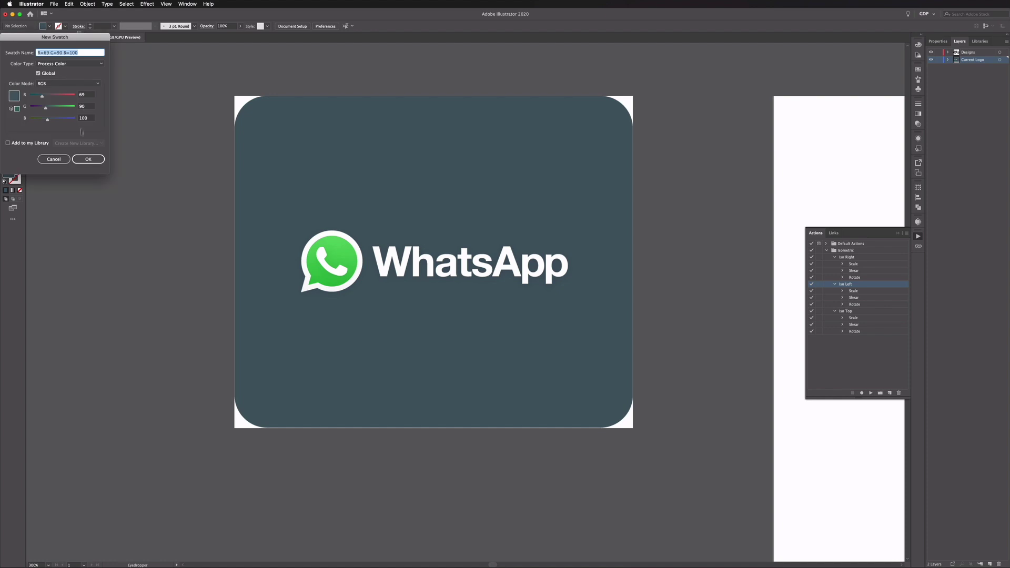
pyautogui.click(87, 158)
pyautogui.press('Escape')
# Step: Darken the slate fill to 38464C and zoom out to see both artboards
pyautogui.click(8, 47)
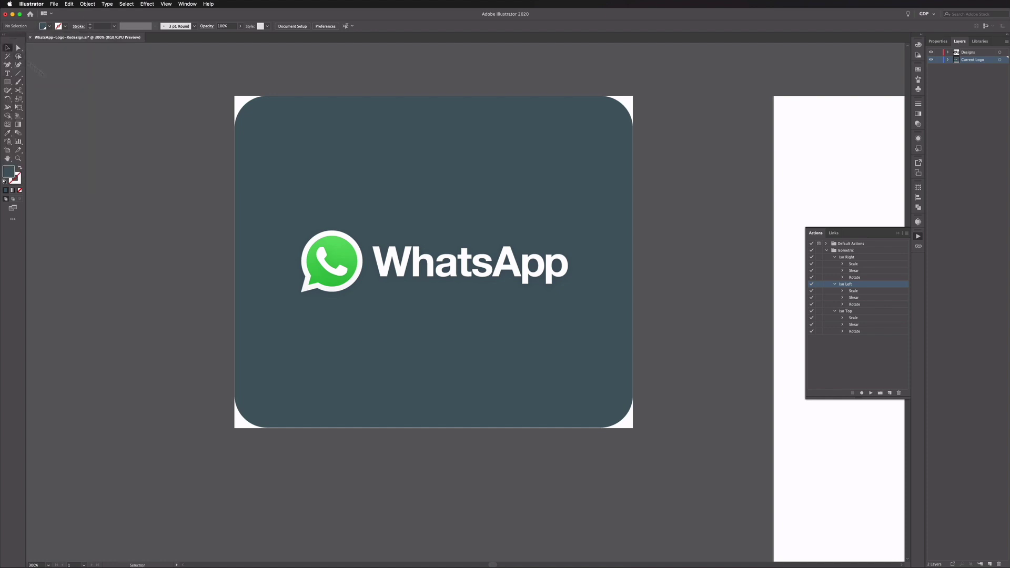
pyautogui.doubleClick(9, 172)
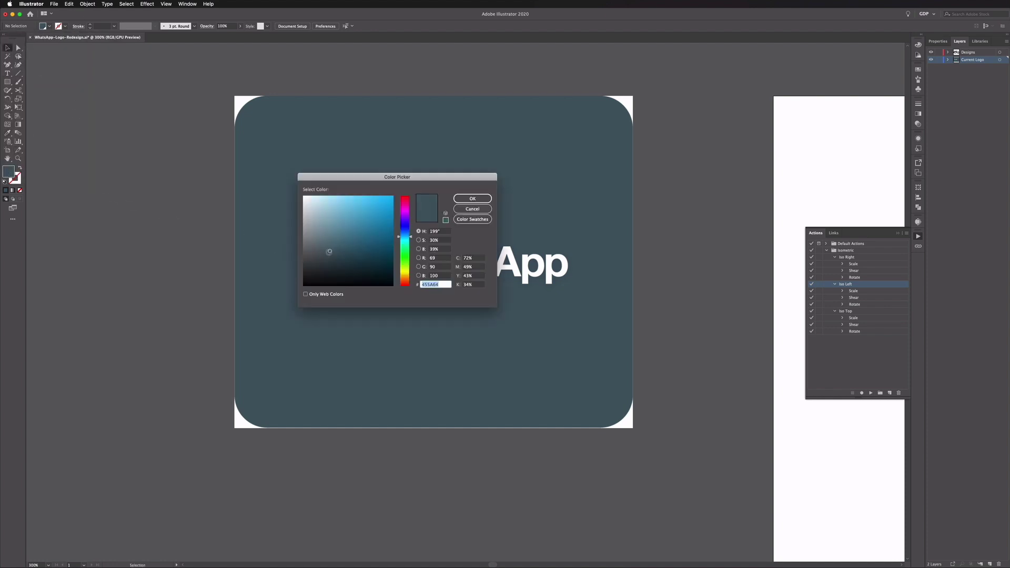
pyautogui.click(326, 259)
pyautogui.press('Return')
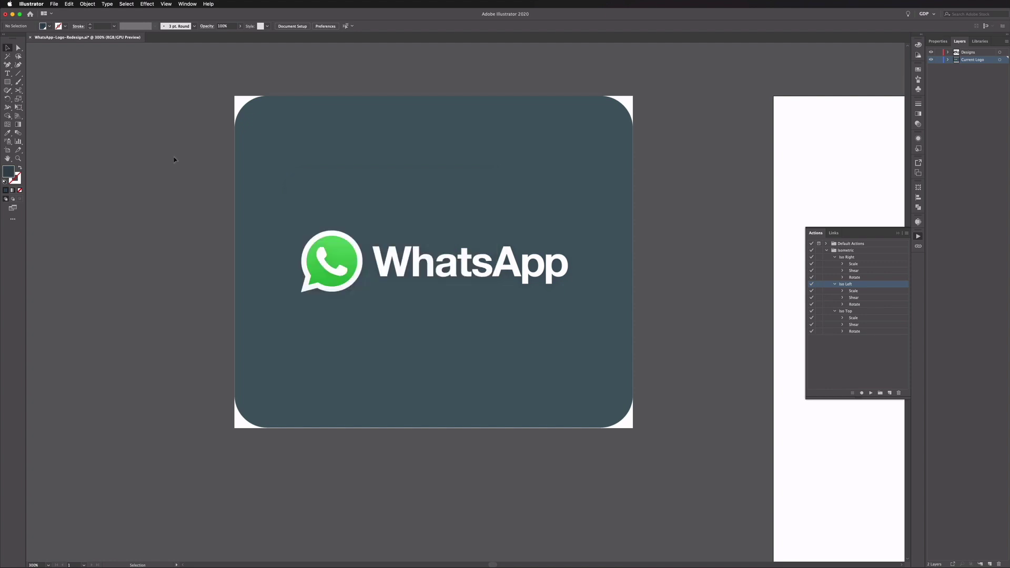
pyautogui.press('super+1')
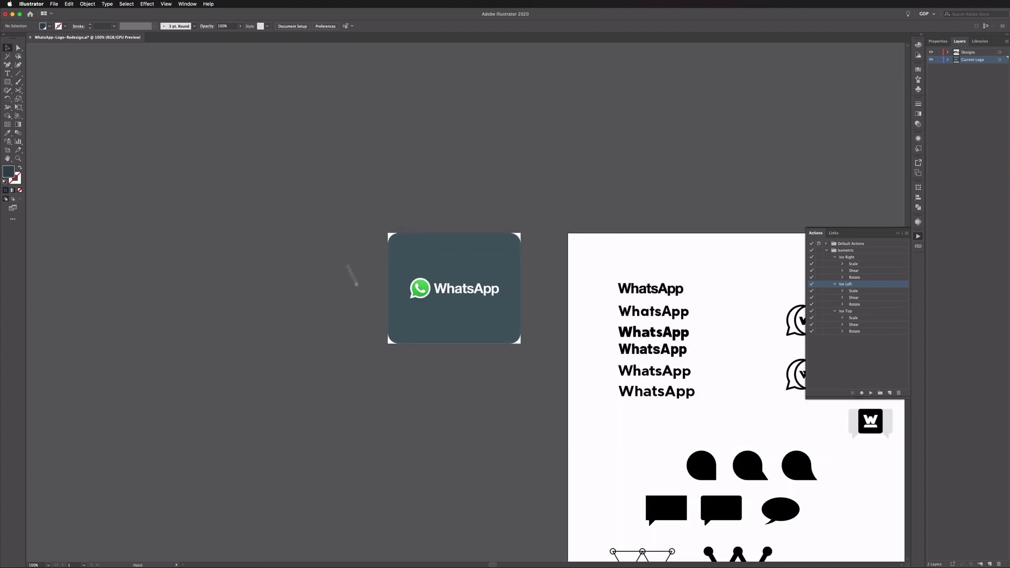
# Step: Draw a dark square and copy it right twice to make three side-by-side squares
pyautogui.moveTo(170, 98); pyautogui.dragTo(316, 243)
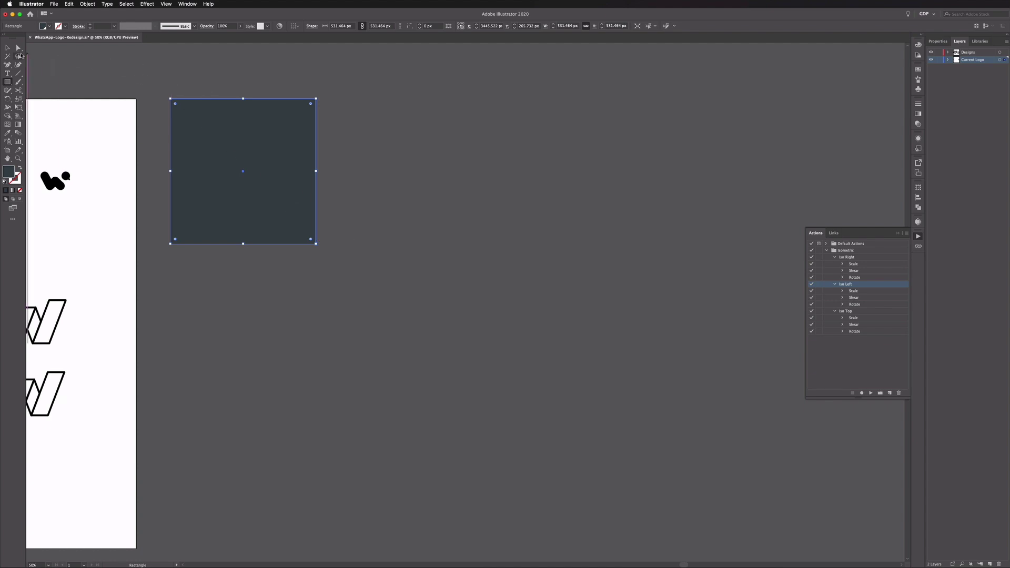
pyautogui.click(8, 47)
pyautogui.moveTo(243, 158); pyautogui.dragTo(389, 158)
pyautogui.press('super+d')
pyautogui.press('shift+super+a')
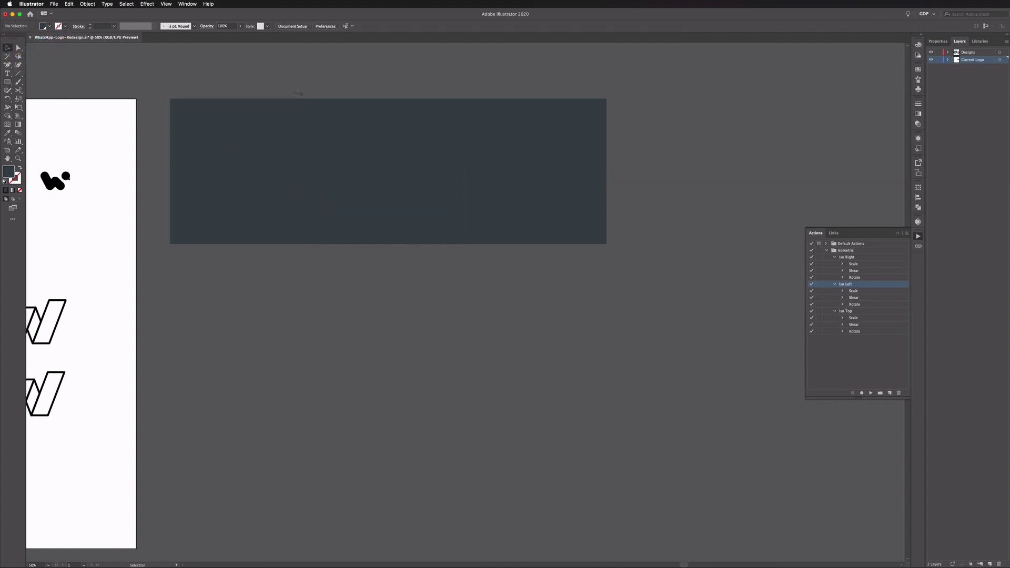
pyautogui.click(502, 130)
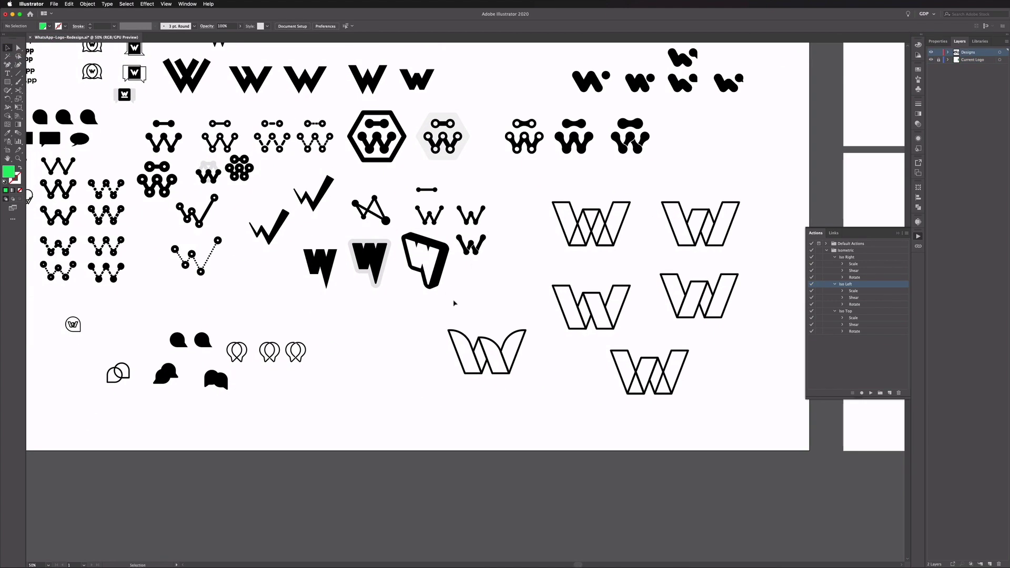
# Step: Give the chosen W logo sketch a dark grey fill
pyautogui.moveTo(453, 290); pyautogui.dragTo(433, 316)
pyautogui.moveTo(406, 285); pyautogui.dragTo(405, 285)
pyautogui.hscroll(5, 361, 343)
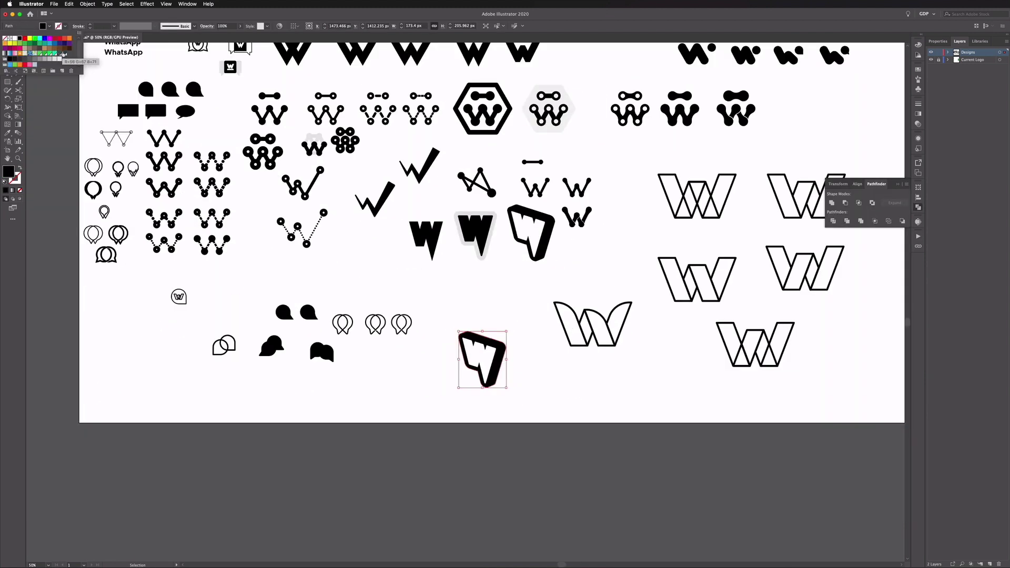
pyautogui.click(66, 49)
pyautogui.click(434, 343)
# Step: Fill the inner W shape with bright green and move the W logo group upward
pyautogui.scroll(5, 435, 342)
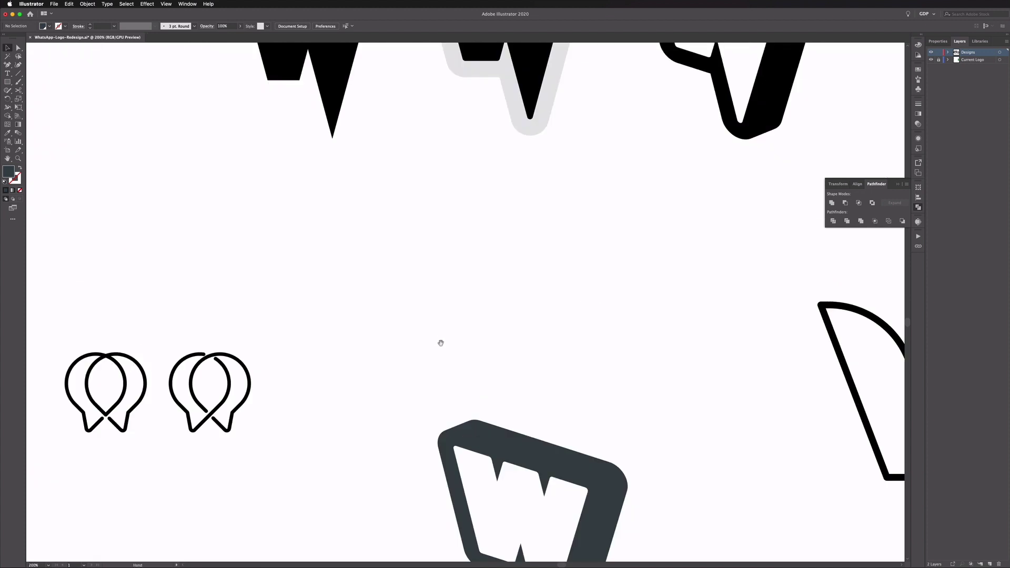
pyautogui.moveTo(440, 342); pyautogui.dragTo(331, 177)
pyautogui.click(367, 325)
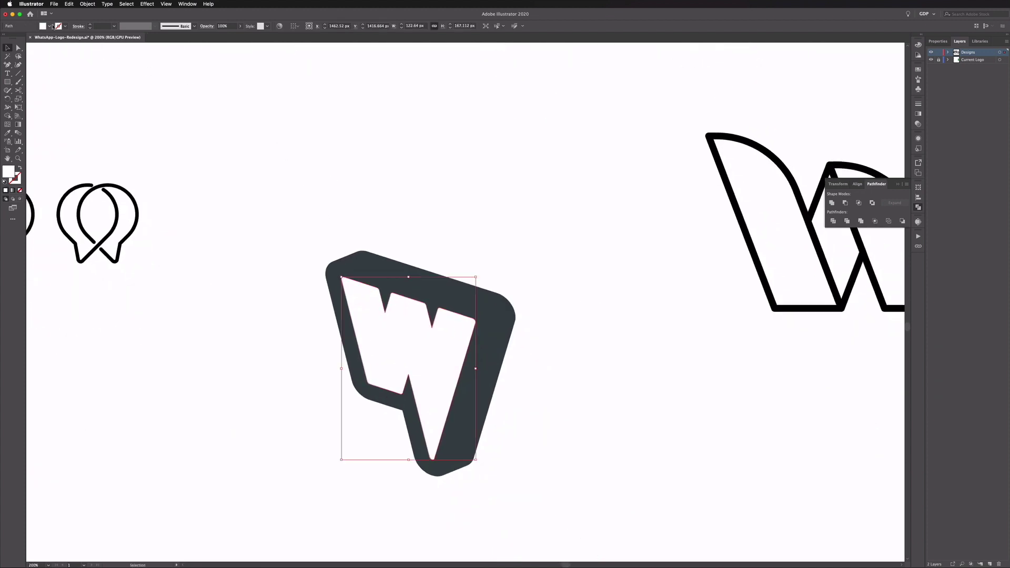
pyautogui.click(50, 26)
pyautogui.click(50, 53)
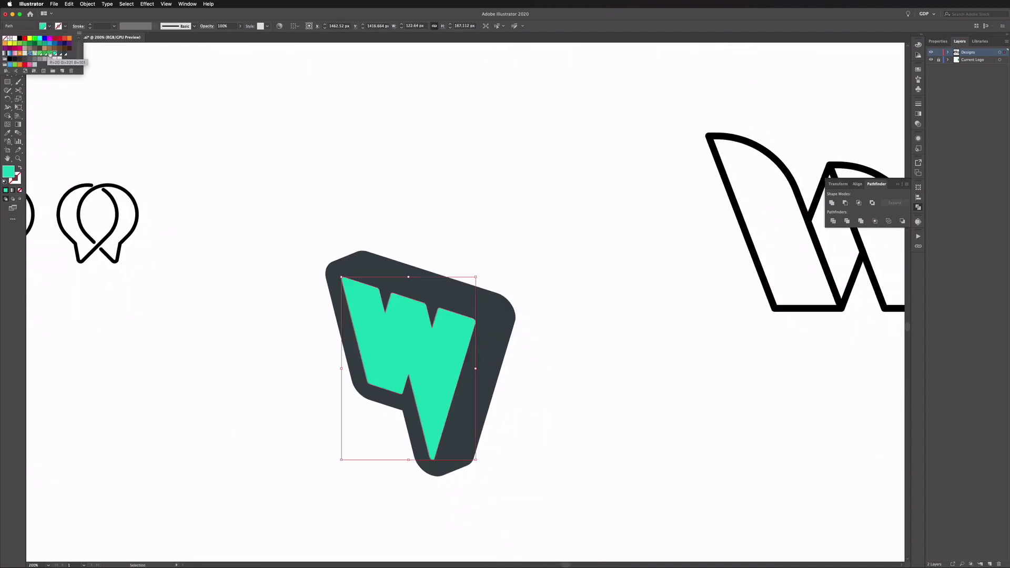
pyautogui.click(349, 288)
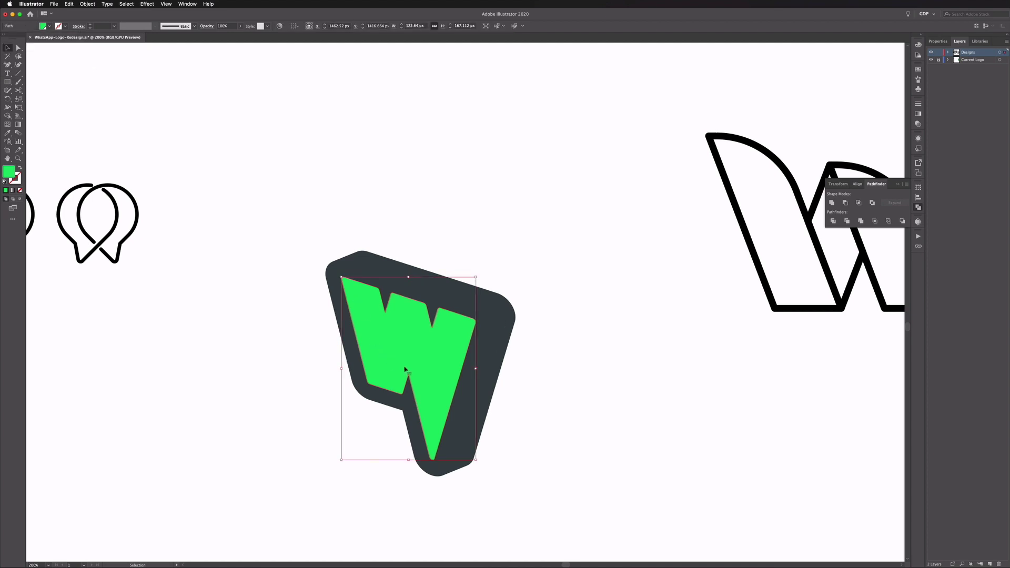
pyautogui.moveTo(453, 295); pyautogui.dragTo(441, 248)
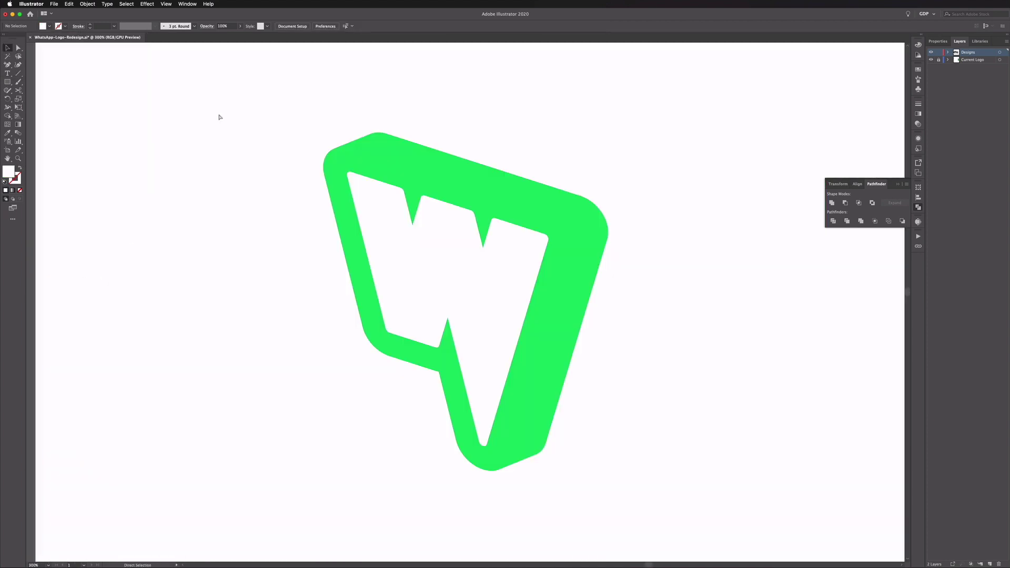
pyautogui.hotkey('ctrl', '-')
pyautogui.hotkey('ctrl', '-')
pyautogui.hotkey('ctrl', '-')
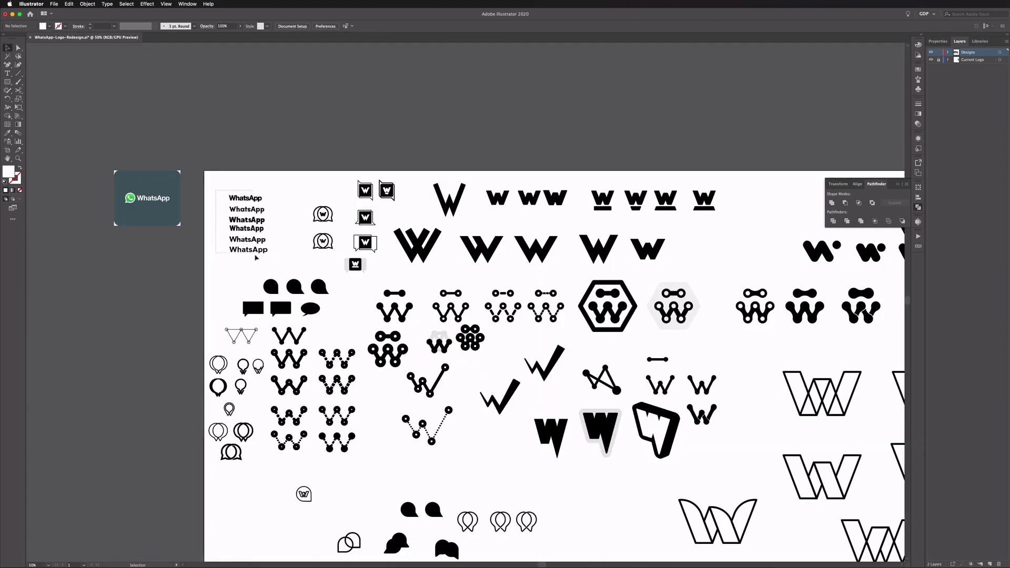
# Step: Pick the third WhatsApp wordmark from the stack and return to the green W logo artboard
pyautogui.click(256, 257)
pyautogui.hotkey('ctrl', '+')
pyautogui.hotkey('ctrl', '+')
pyautogui.hotkey('ctrl', '+')
pyautogui.hotkey('ctrl', '+')
pyautogui.hotkey('ctrl', '+')
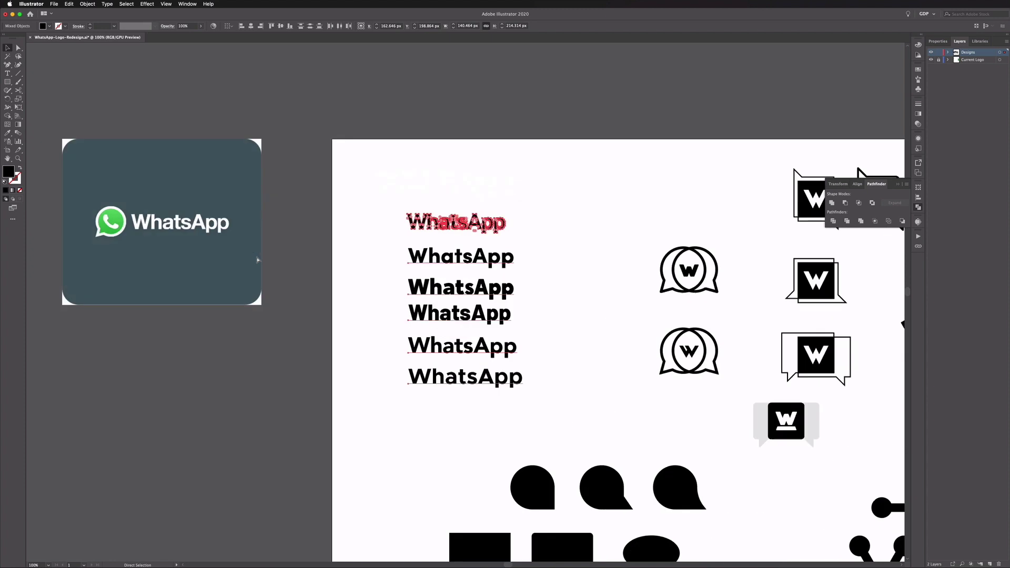
pyautogui.click(256, 260)
pyautogui.hscroll(5, 263, 258)
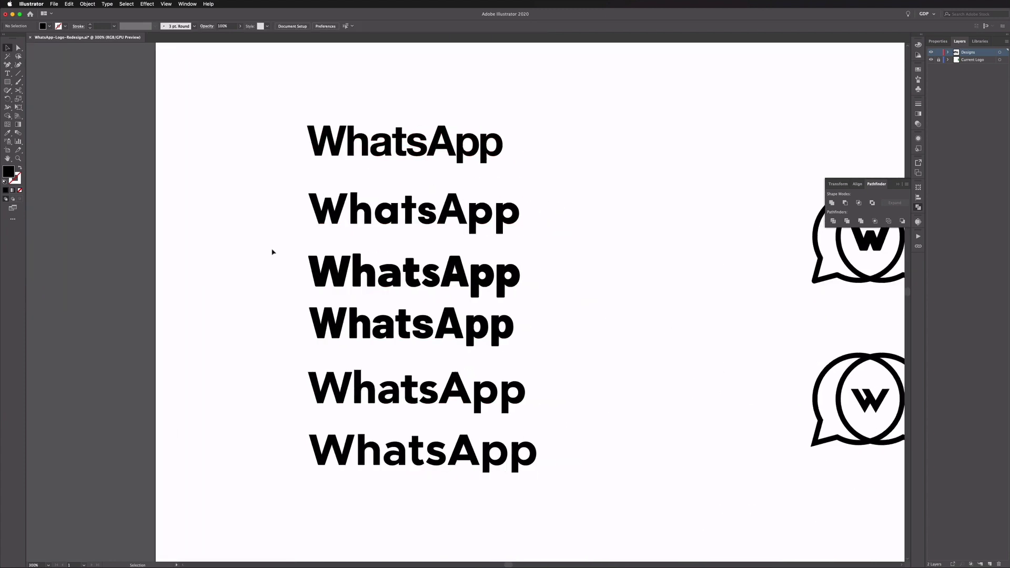
pyautogui.click(284, 291)
pyautogui.hotkey('ctrl', '+')
pyautogui.hotkey('ctrl', '+')
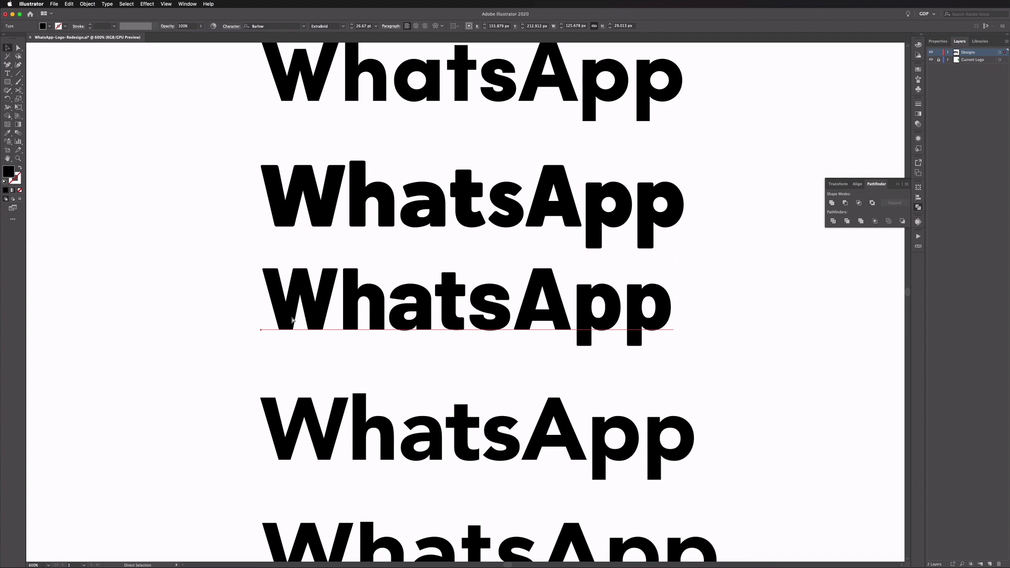
pyautogui.hotkey('ctrl', '-')
pyautogui.hotkey('ctrl', '-')
pyautogui.hotkey('ctrl', '-')
pyautogui.hscroll(10, 584, 274)
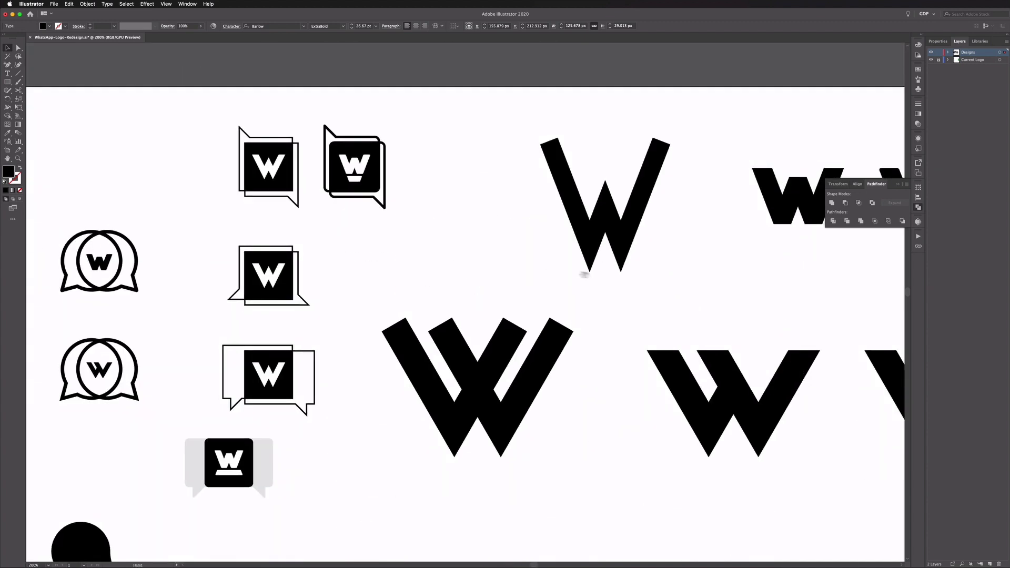
pyautogui.hscroll(15, 585, 274)
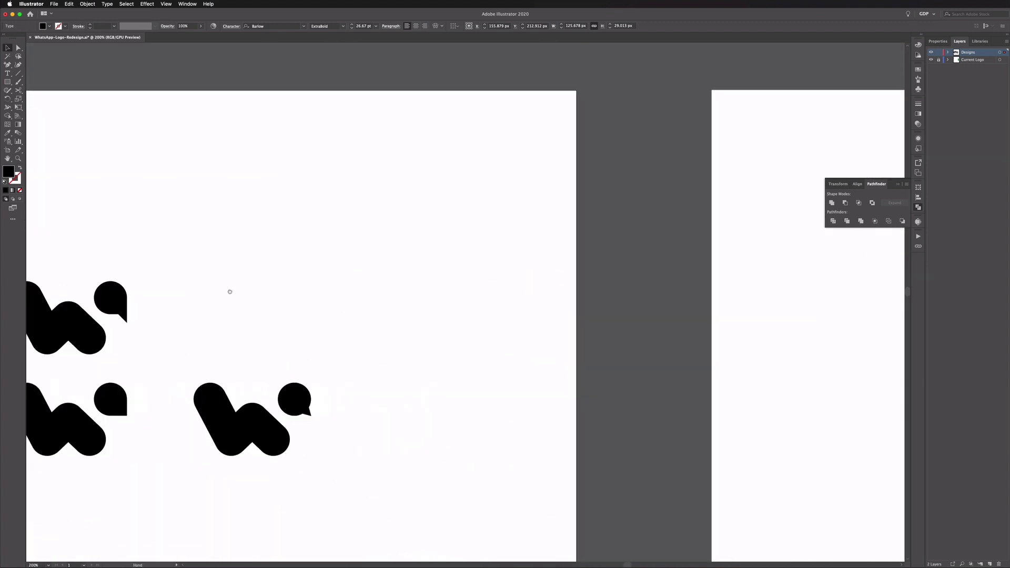
pyautogui.hotkey('ctrl', '-')
pyautogui.click(149, 319)
pyautogui.hotkey('ctrl', '+')
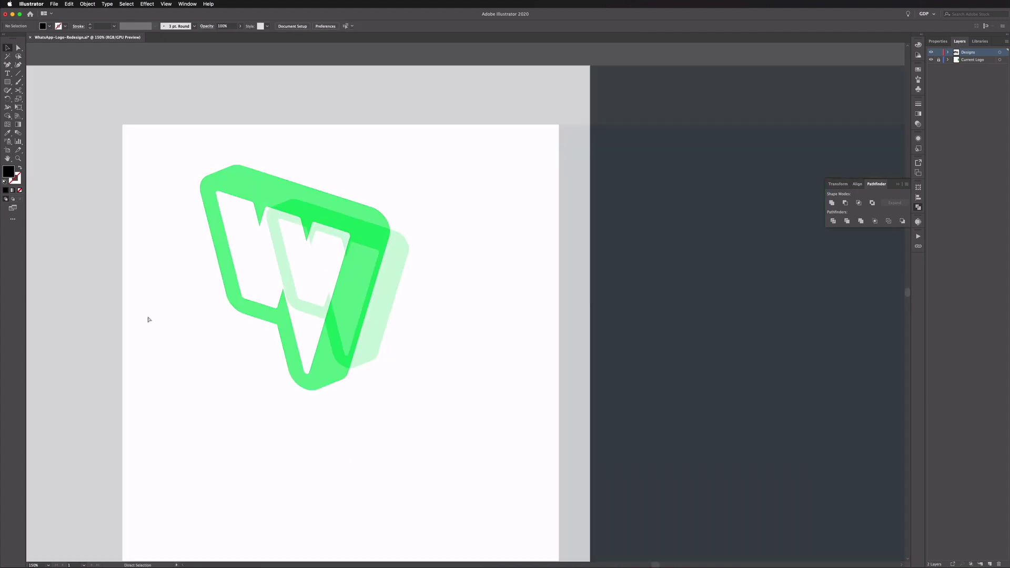
pyautogui.hotkey('ctrl', '-')
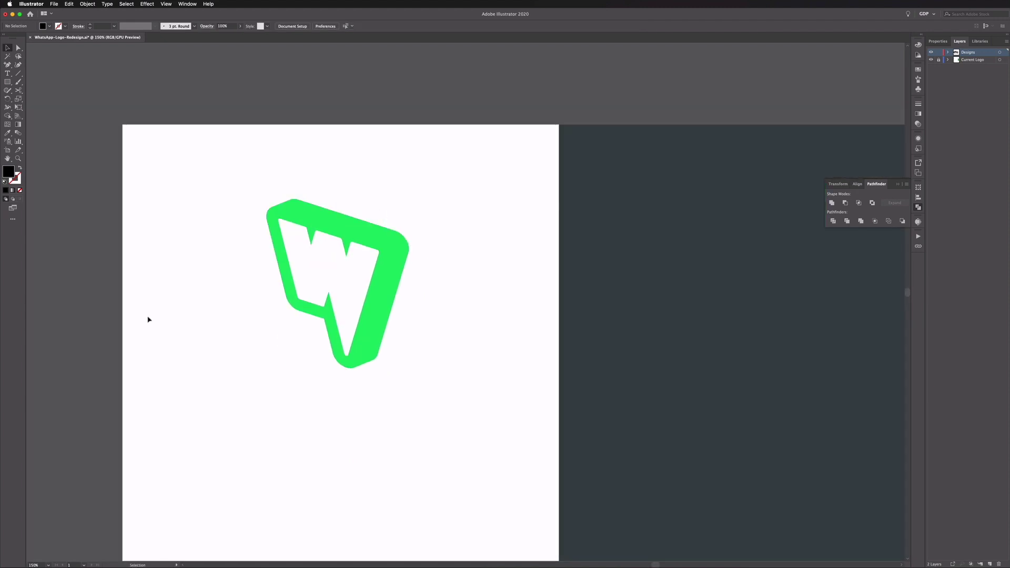
pyautogui.moveTo(185, 338); pyautogui.dragTo(229, 309)
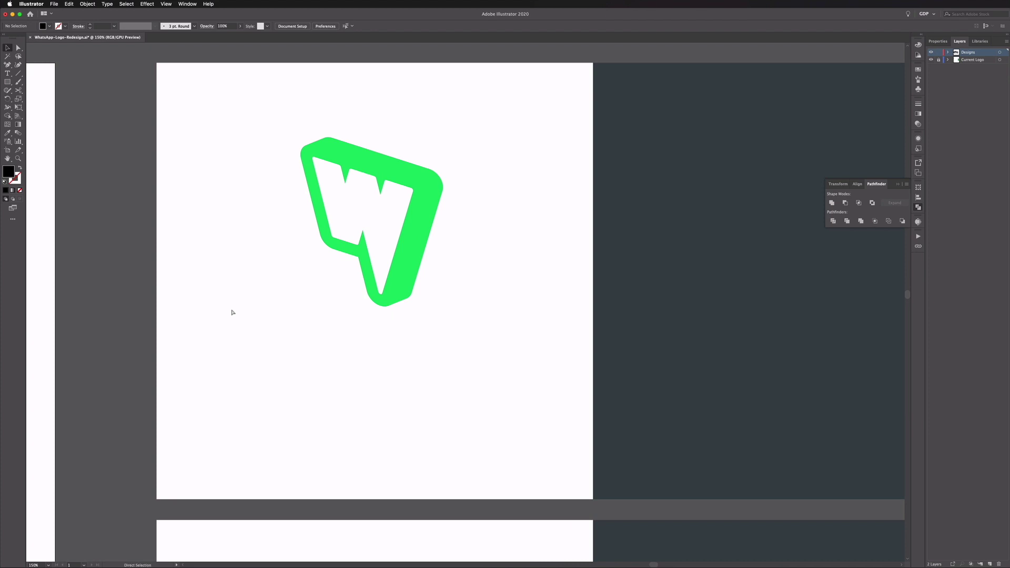
# Step: Paste the WhatsApp wordmark and place it below the green W logo
pyautogui.hotkey('ctrl', 'v')
pyautogui.moveTo(431, 304); pyautogui.dragTo(328, 362)
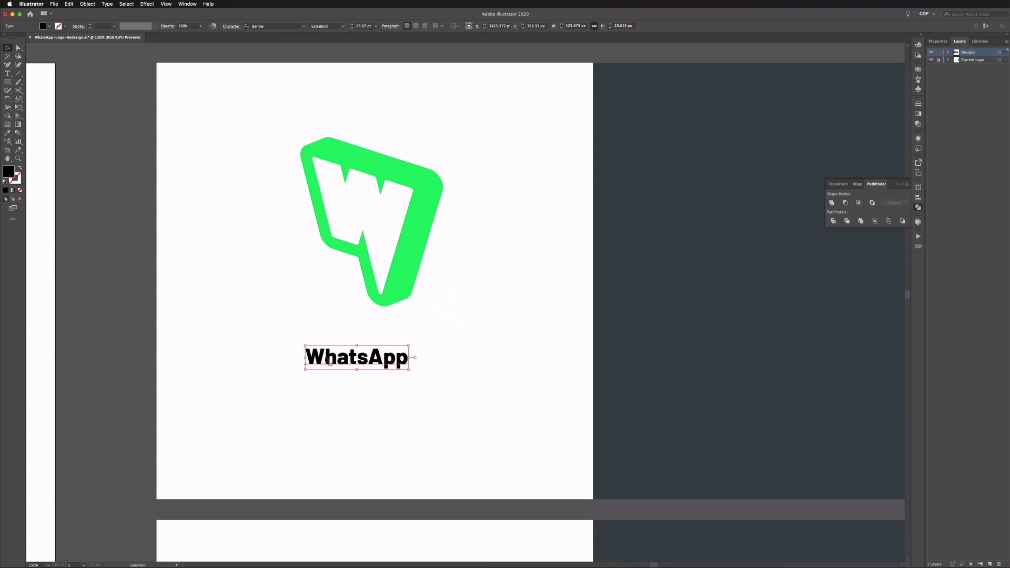
pyautogui.click(263, 372)
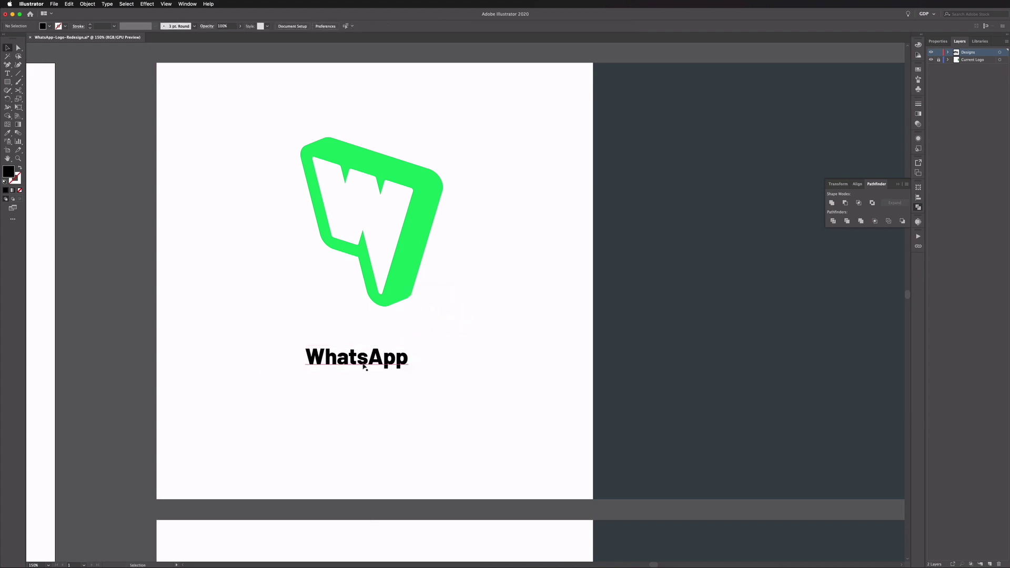
pyautogui.click(383, 363)
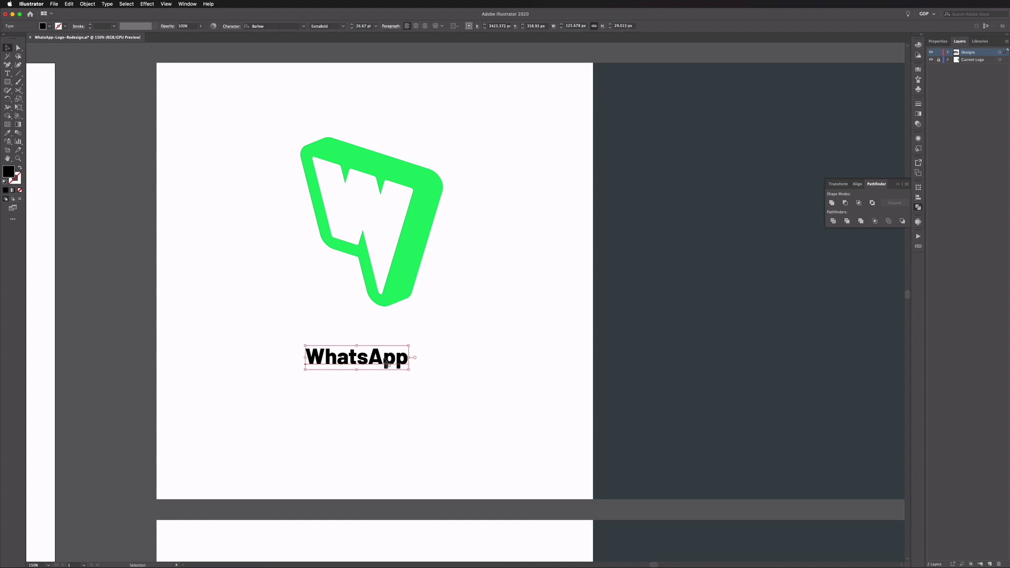
pyautogui.press('super+equal')
pyautogui.press('super+equal')
pyautogui.press('super+equal')
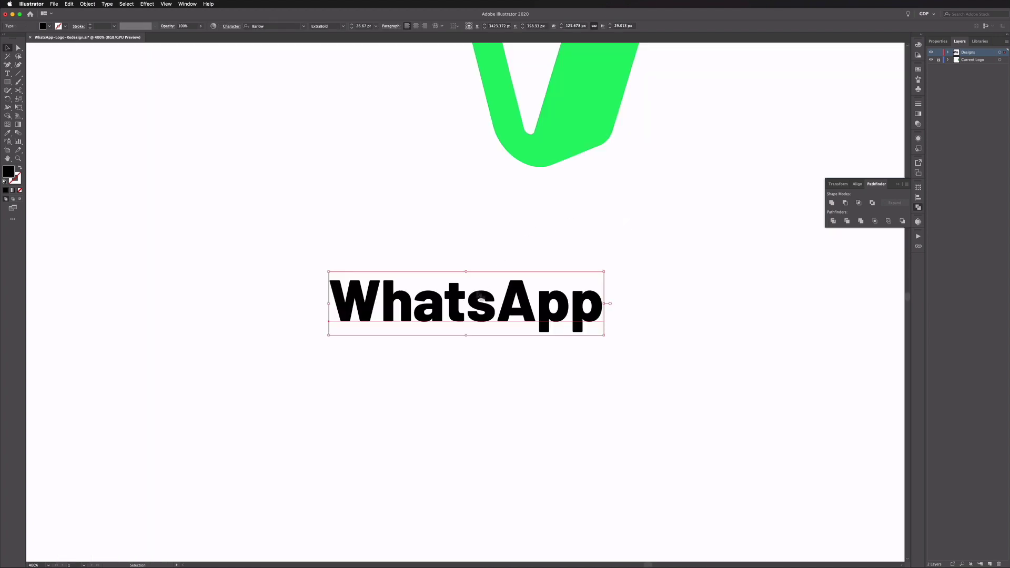
# Step: Convert the wordmark to outlines and fill it with dark grey
pyautogui.doubleClick(535, 313)
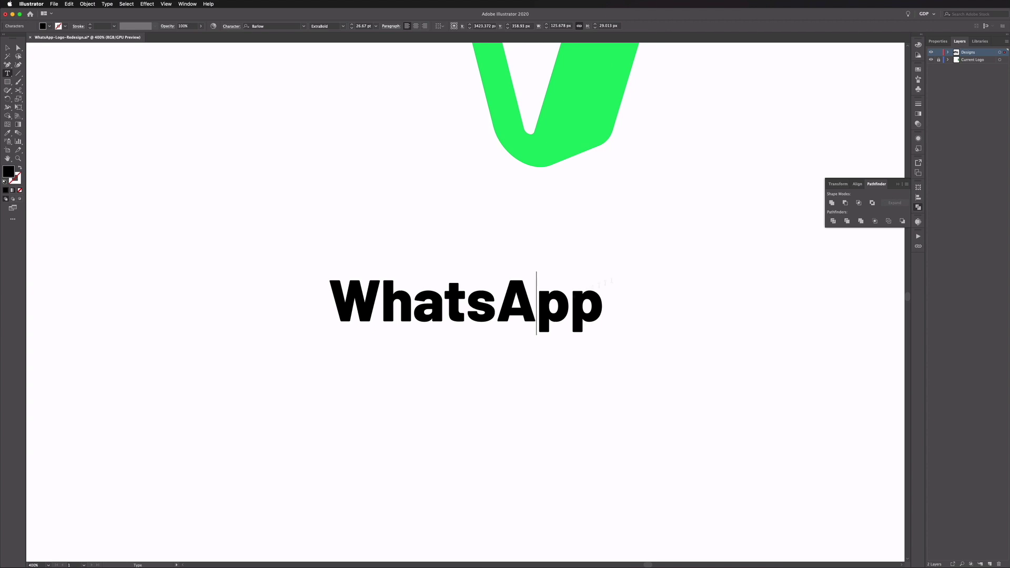
pyautogui.press('Escape')
pyautogui.press('super+shift+o')
pyautogui.click(49, 27)
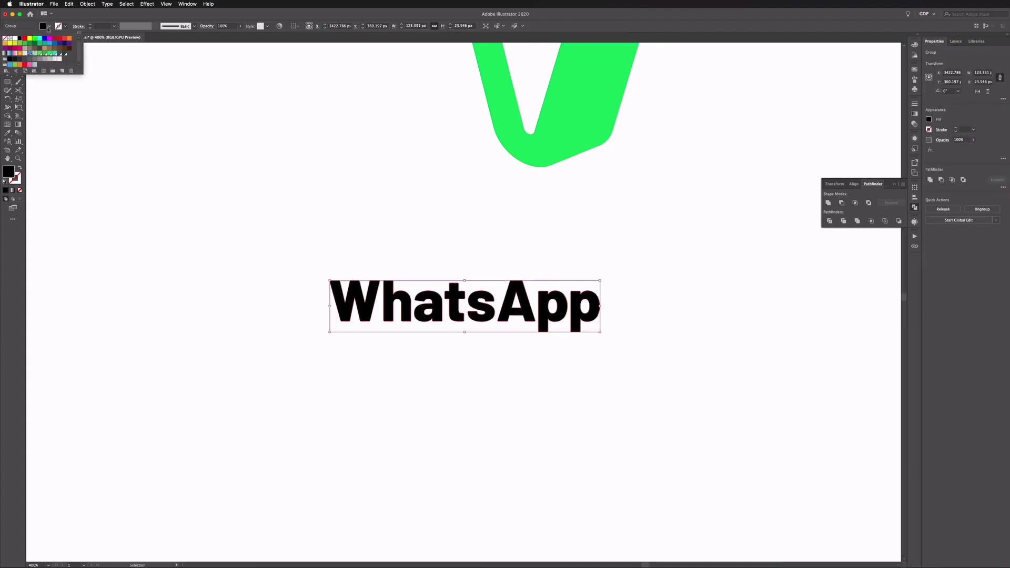
pyautogui.click(63, 54)
pyautogui.click(261, 176)
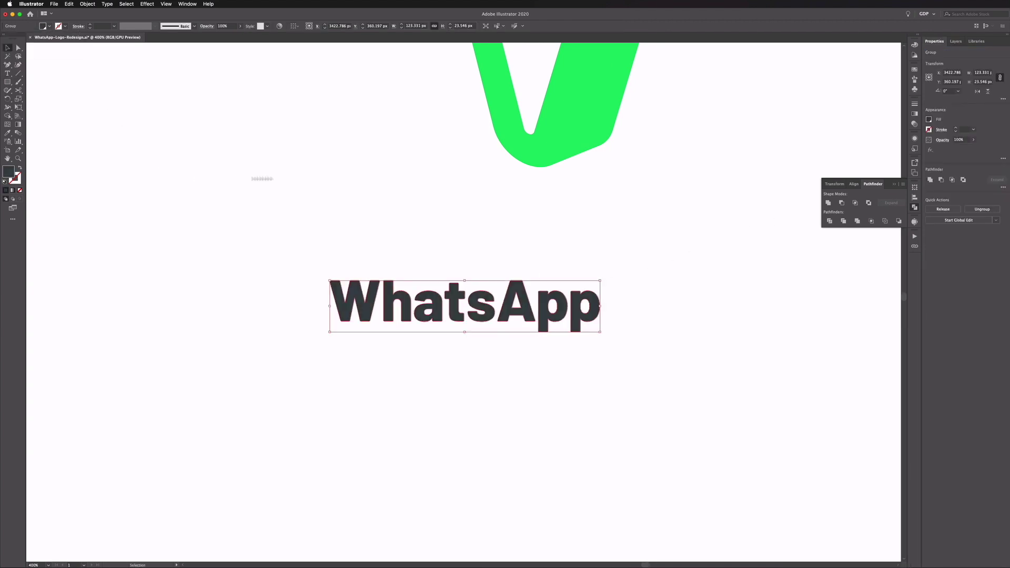
pyautogui.click(283, 179)
# Step: Fill the WhatsApp wordmark on the dark artboard with white
pyautogui.press('super+1')
pyautogui.hscroll(2, 338, 193)
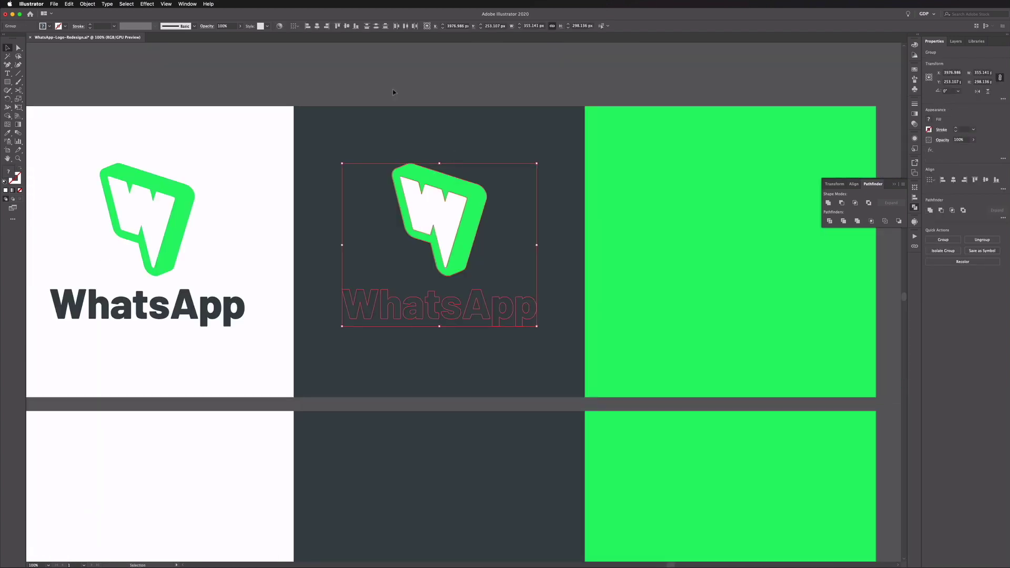
pyautogui.click(393, 92)
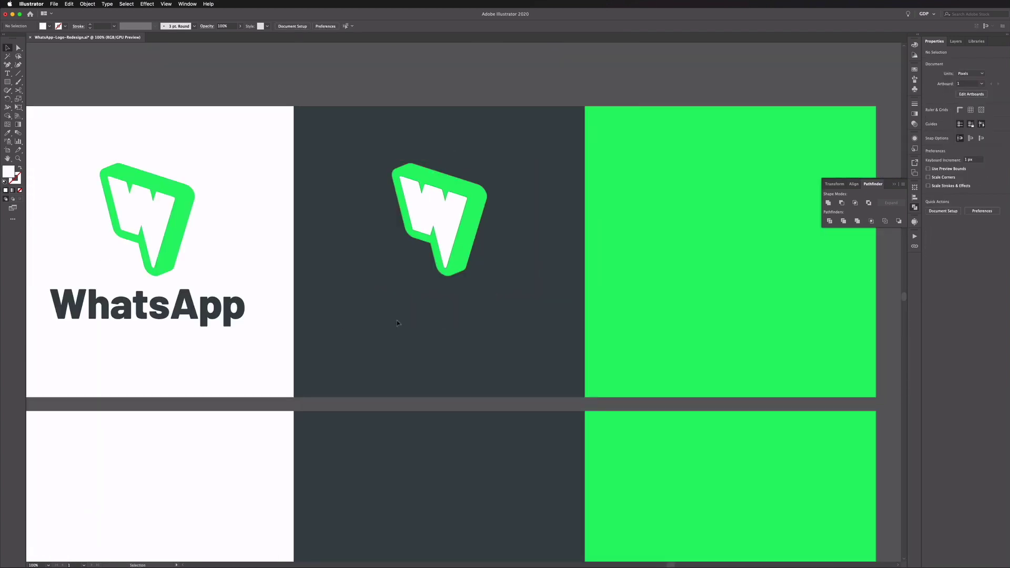
pyautogui.click(396, 316)
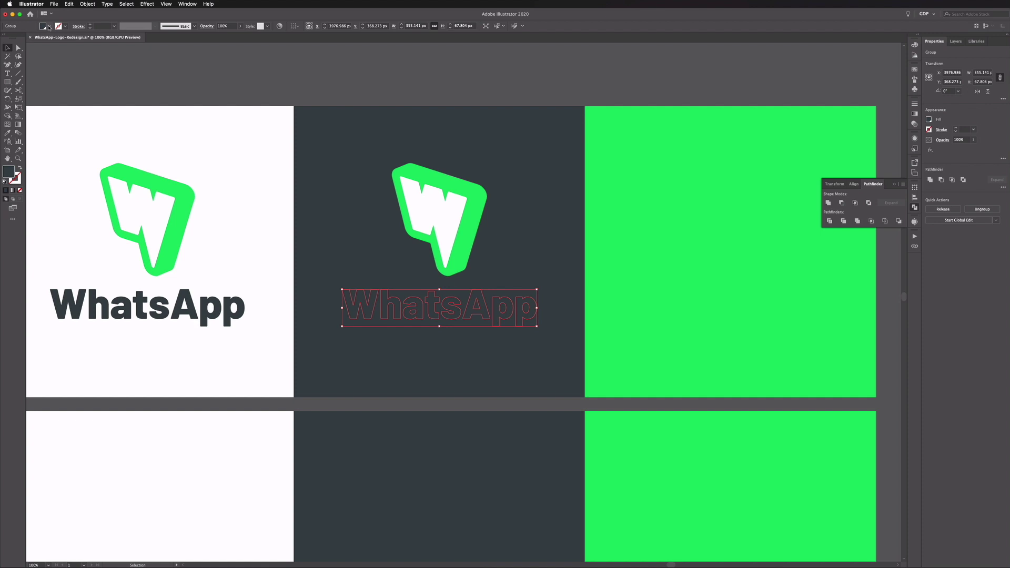
pyautogui.click(49, 26)
pyautogui.click(49, 53)
pyautogui.press('super+shift+a')
# Step: Copy the logo-and-wordmark group from the dark artboard onto the green artboard
pyautogui.moveTo(420, 121); pyautogui.dragTo(326, 137)
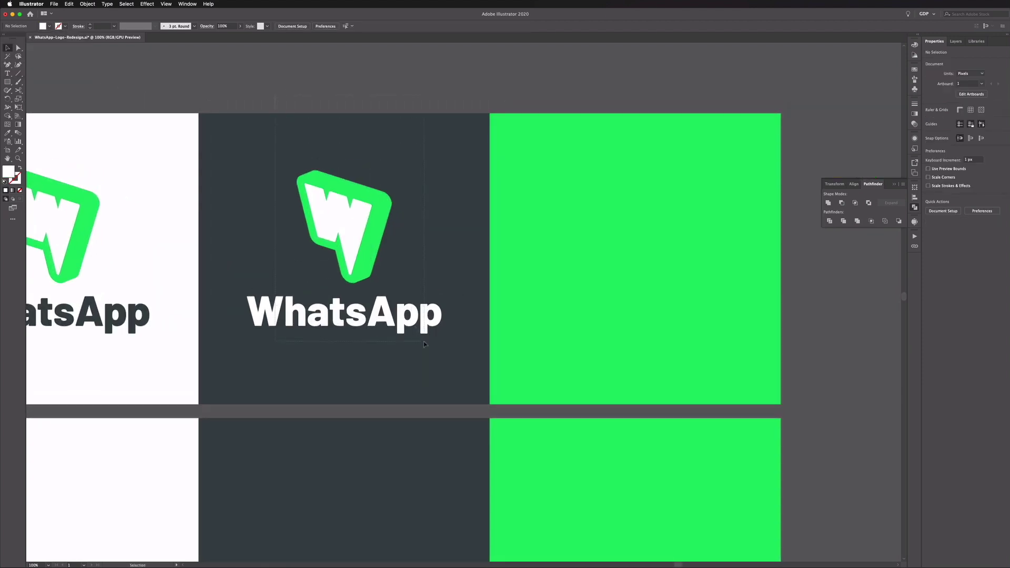
pyautogui.moveTo(424, 343); pyautogui.dragTo(424, 344)
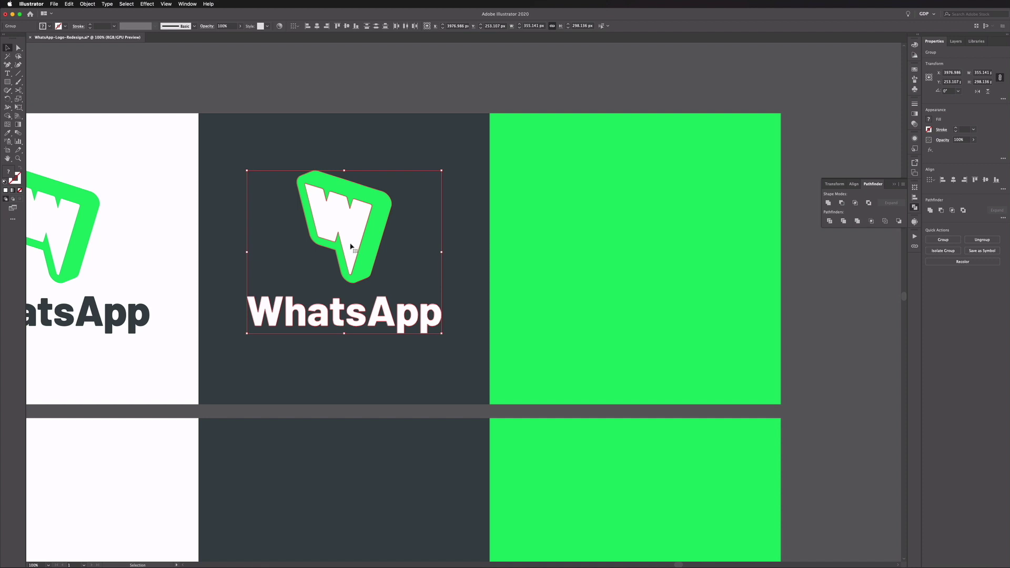
pyautogui.moveTo(350, 246); pyautogui.dragTo(641, 246)
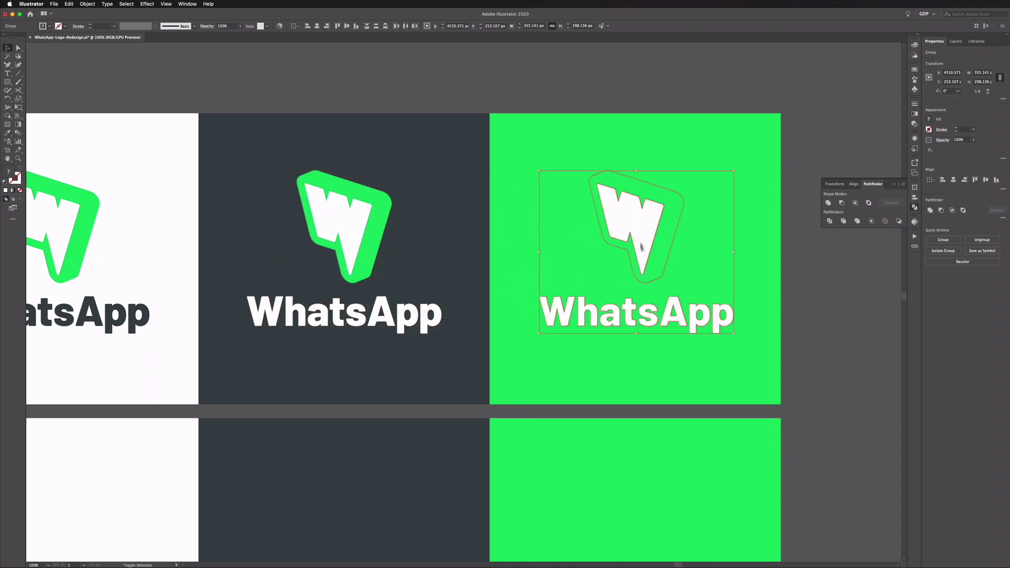
pyautogui.click(596, 104)
# Step: Change the green-artboard icon's outer shape fill to dark charcoal
pyautogui.click(617, 183)
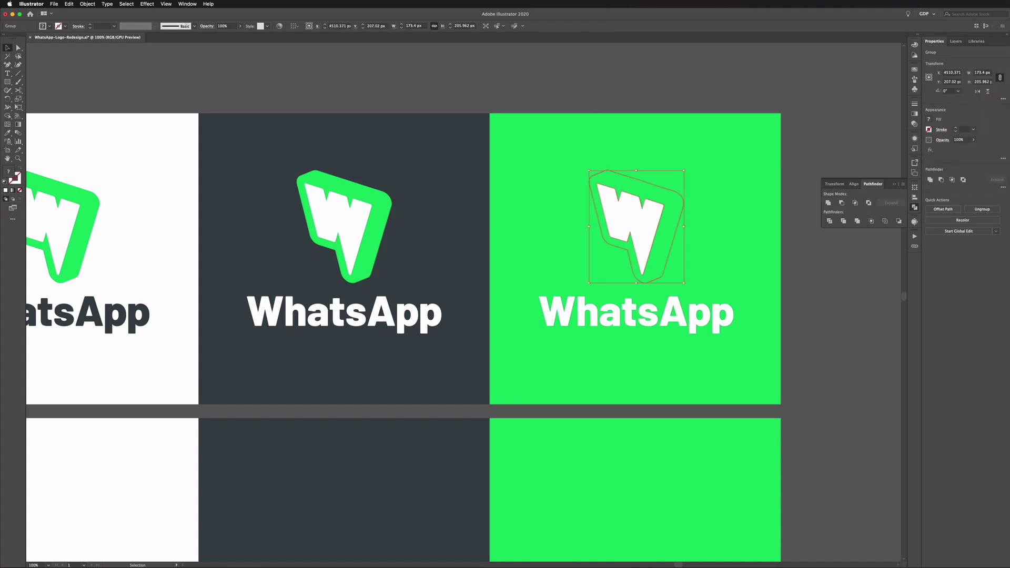
pyautogui.doubleClick(612, 182)
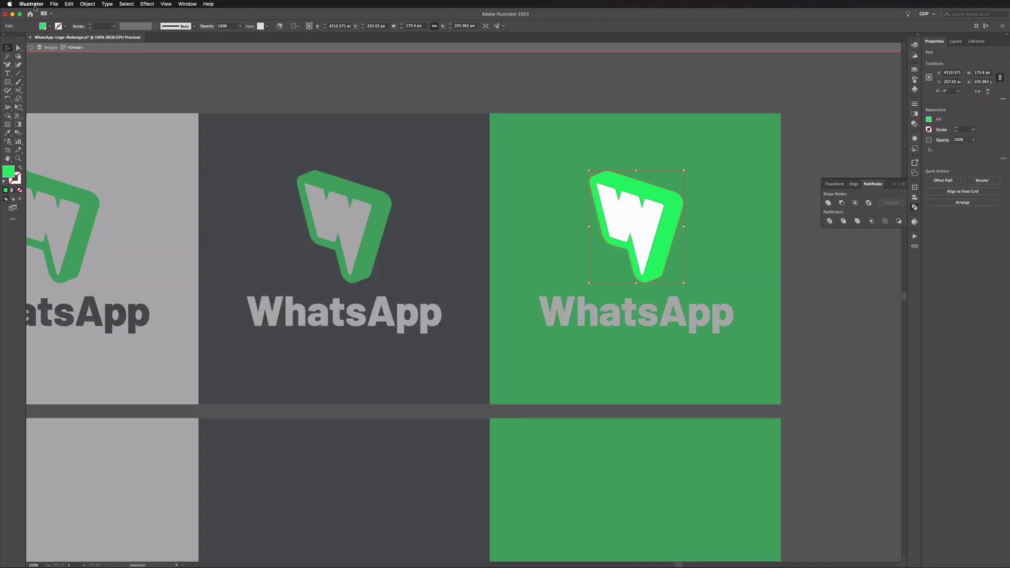
pyautogui.click(43, 26)
pyautogui.click(64, 54)
pyautogui.press('Escape')
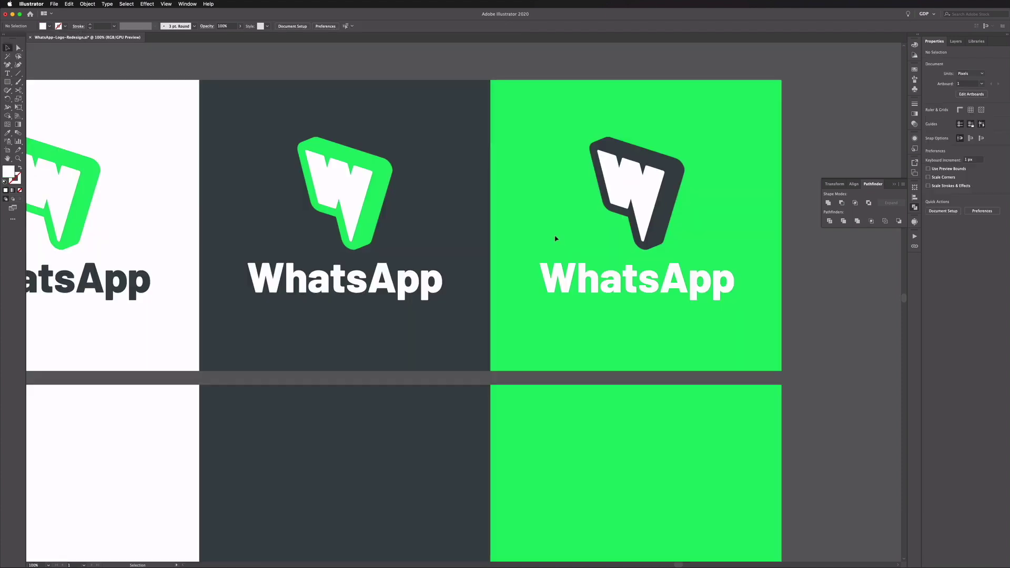
pyautogui.hscroll(-10, 553, 321)
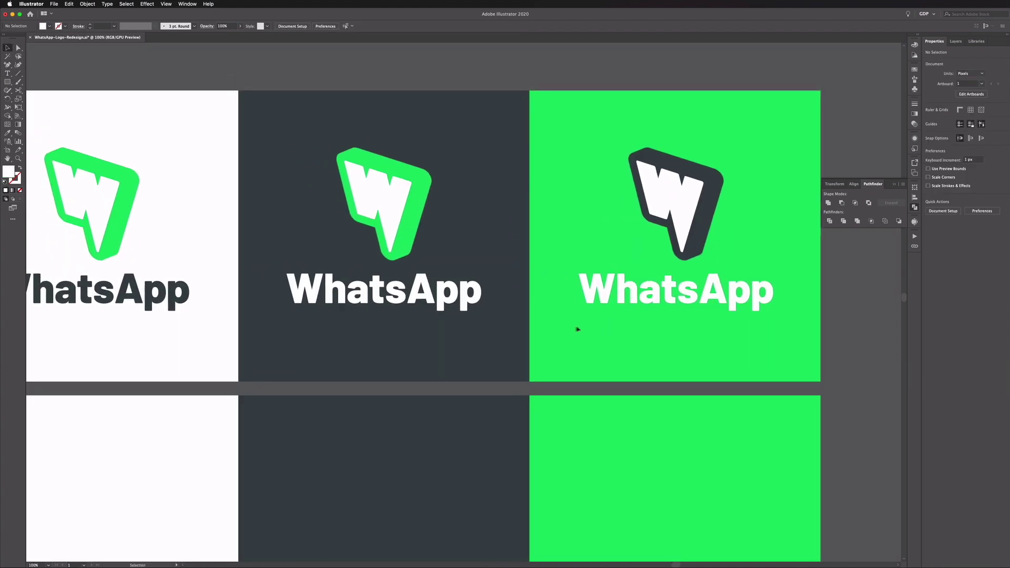
pyautogui.hscroll(2, 568, 334)
pyautogui.hscroll(-2, 438, 389)
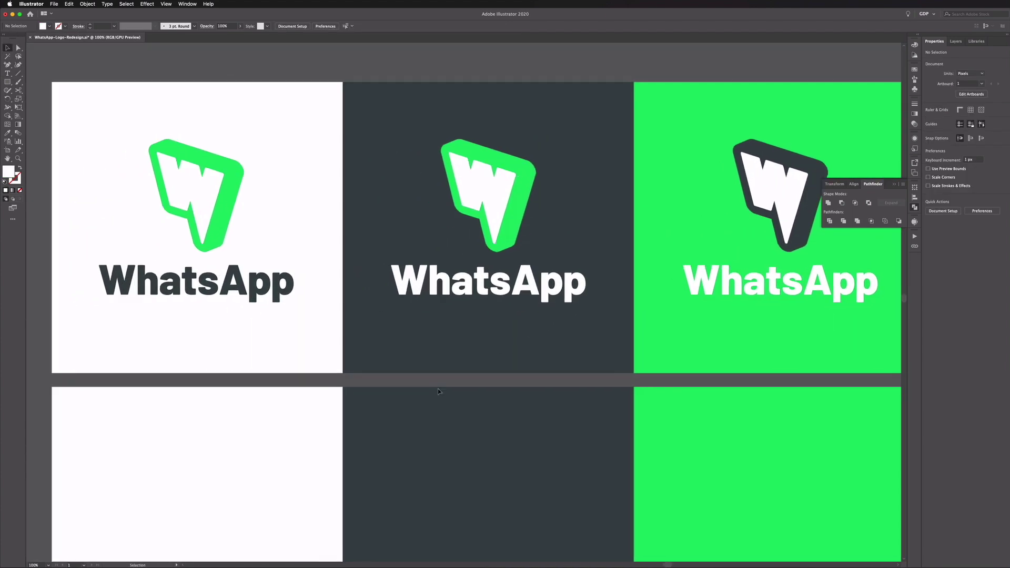
pyautogui.press('super+minus')
pyautogui.press('super+minus')
pyautogui.press('super+minus')
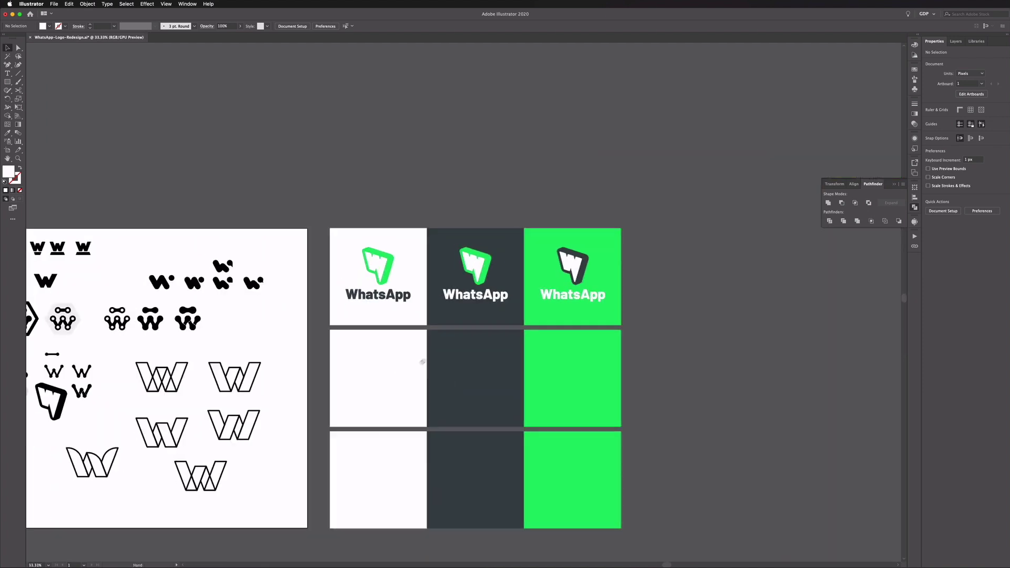
# Step: Browse the sketch artboard and drag a copy of the dotted W group to the right
pyautogui.hscroll(-10, 421, 361)
pyautogui.scroll(-2, 372, 354)
pyautogui.hscroll(-12, 500, 347)
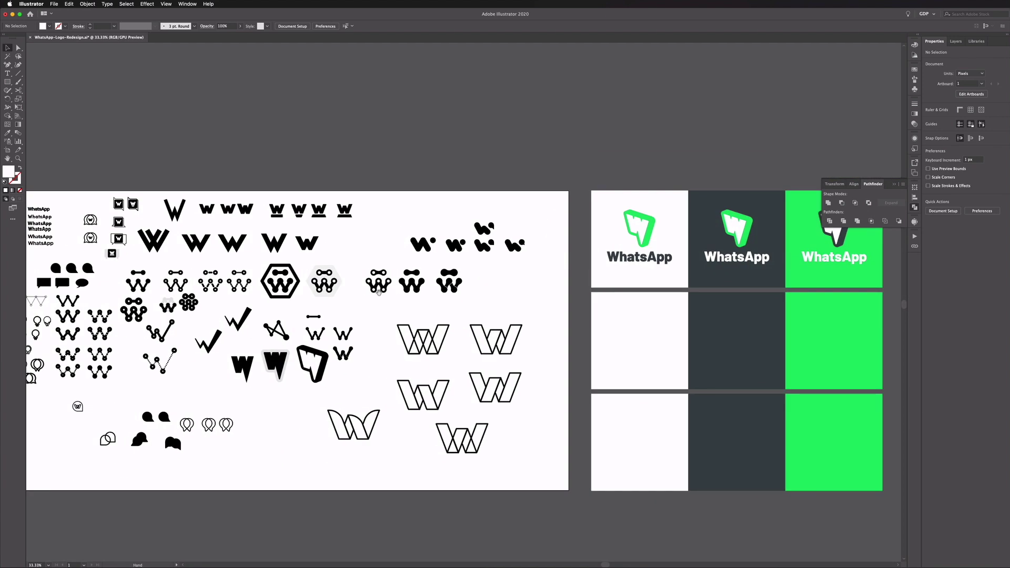
pyautogui.scroll(5, 46, 201)
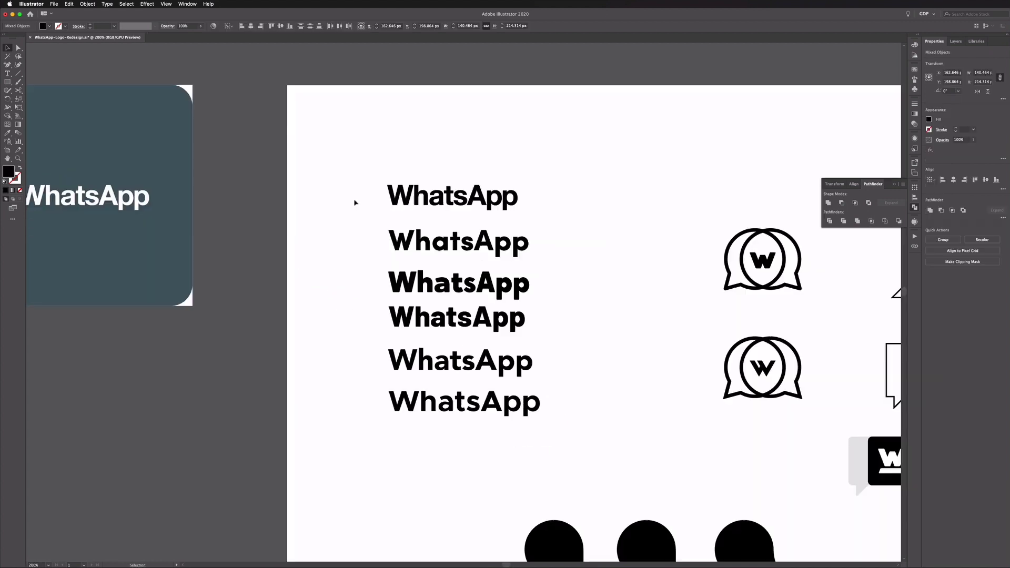
pyautogui.click(104, 201)
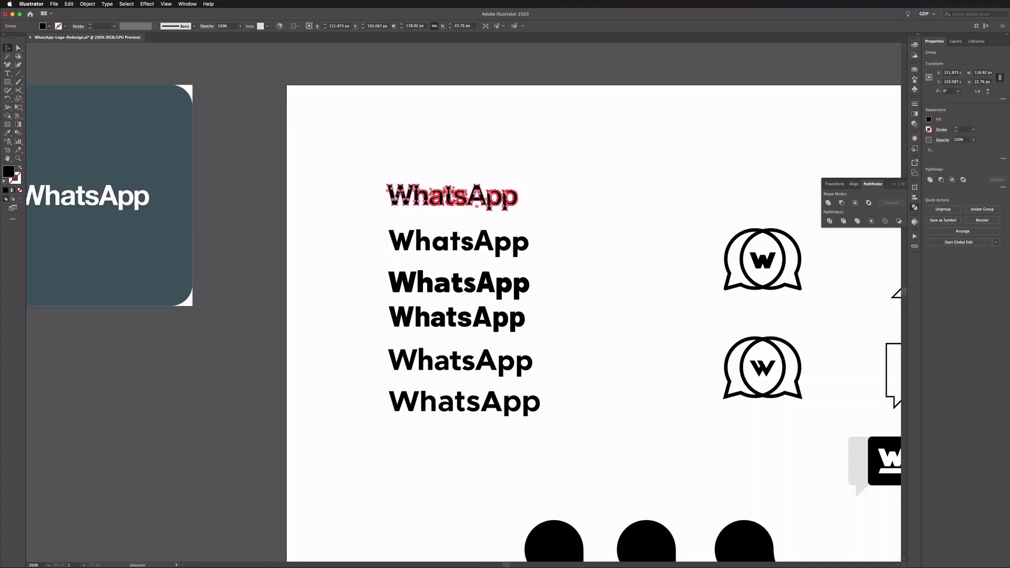
pyautogui.scroll(-6, 408, 180)
pyautogui.hscroll(1, 409, 180)
pyautogui.scroll(3, 674, 349)
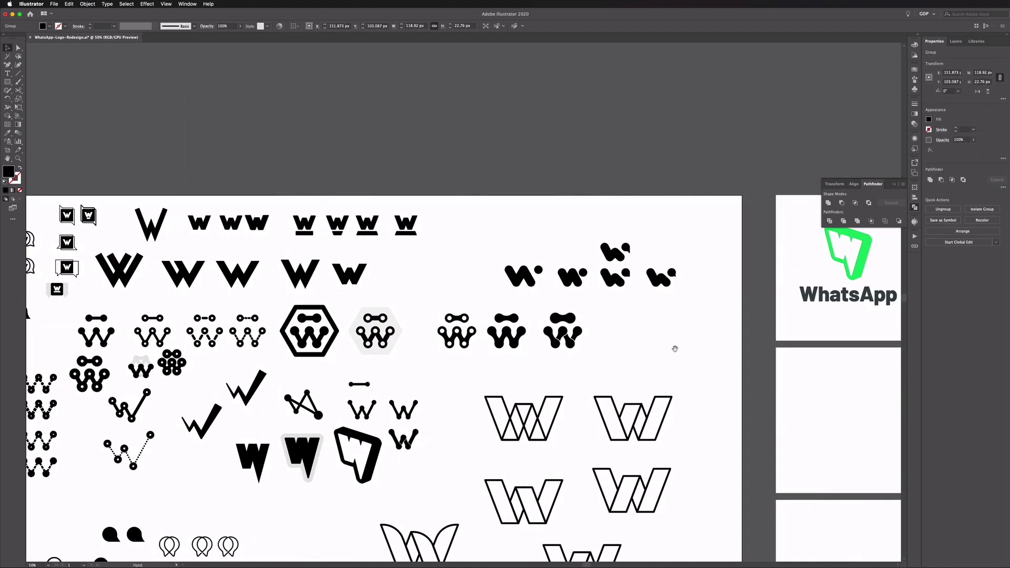
pyautogui.hscroll(8, 675, 349)
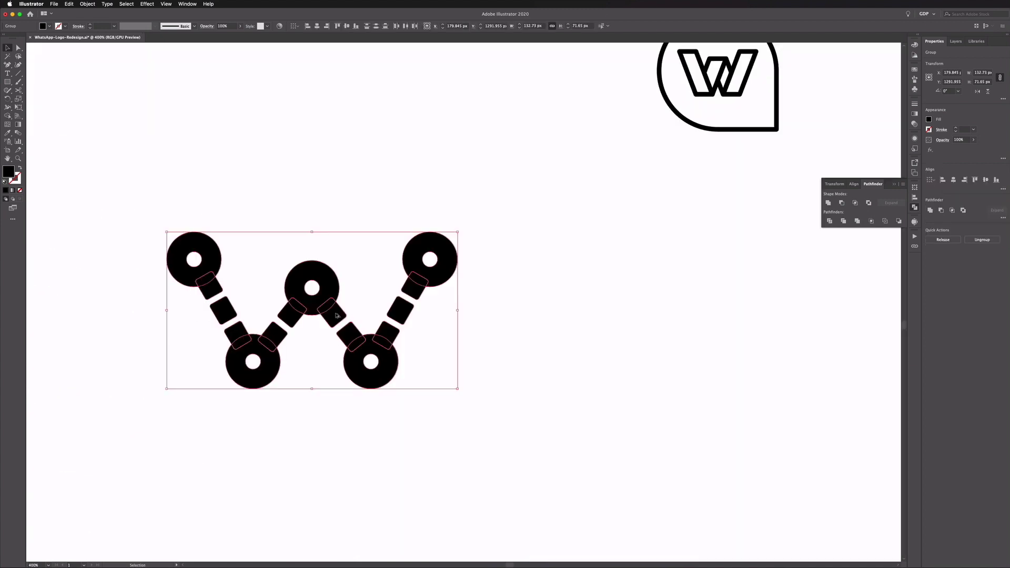
pyautogui.moveTo(336, 316); pyautogui.dragTo(684, 321)
pyautogui.hscroll(5, 660, 341)
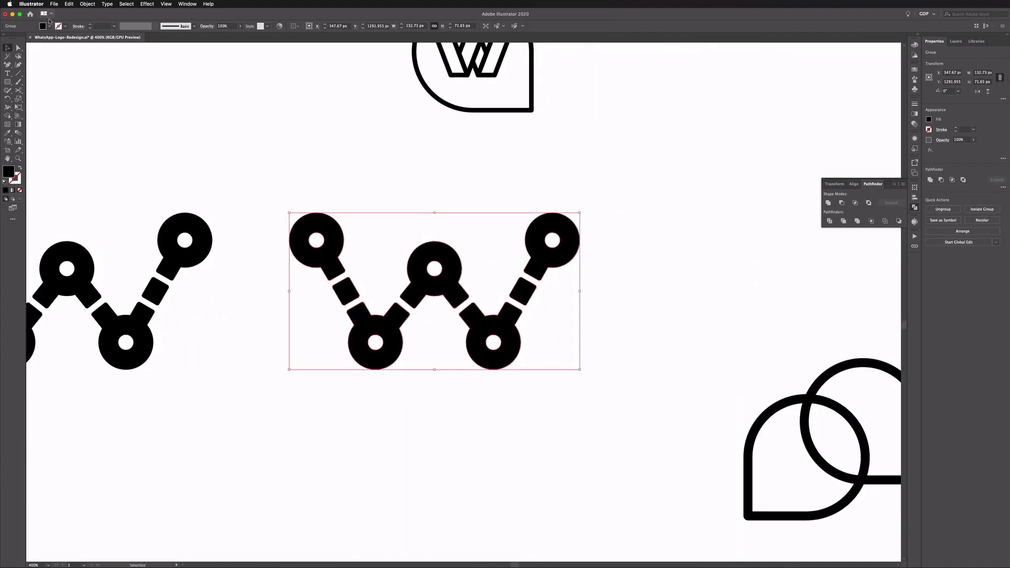
# Step: Fill the W copy green, then give it a linear gradient starting in green
pyautogui.click(49, 26)
pyautogui.click(39, 53)
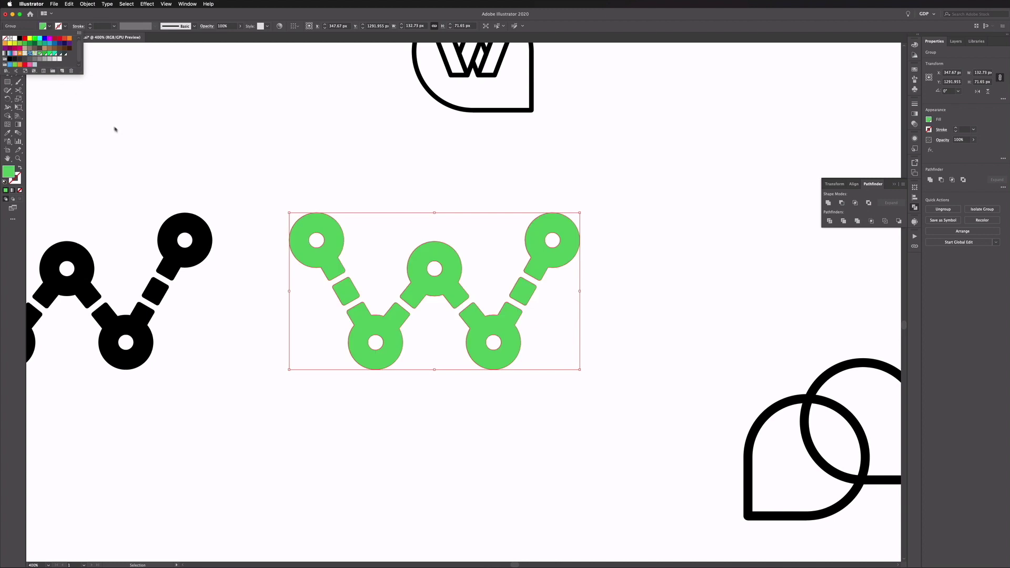
pyautogui.press('g')
pyautogui.press('super+F9')
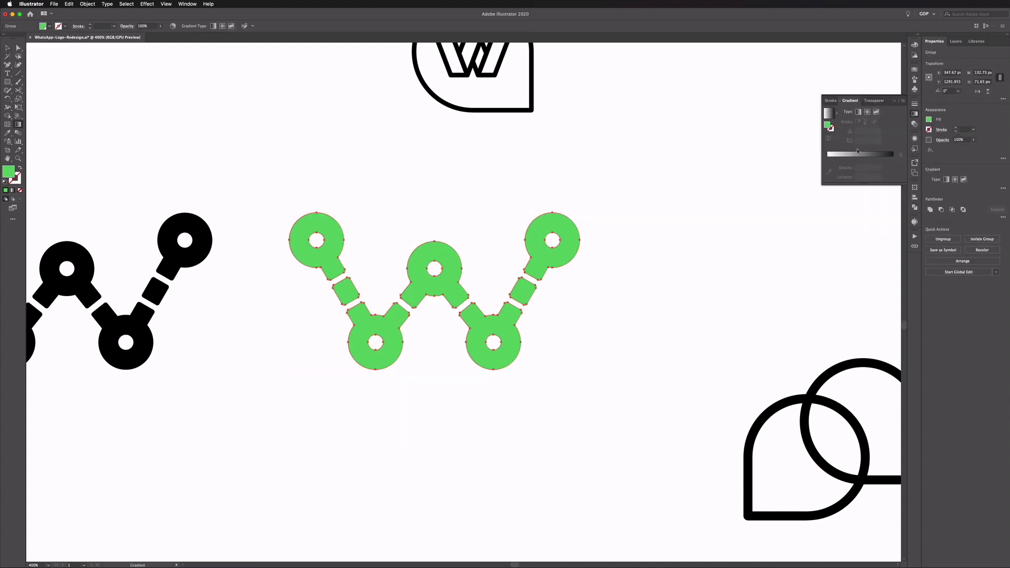
pyautogui.click(858, 152)
pyautogui.doubleClick(827, 158)
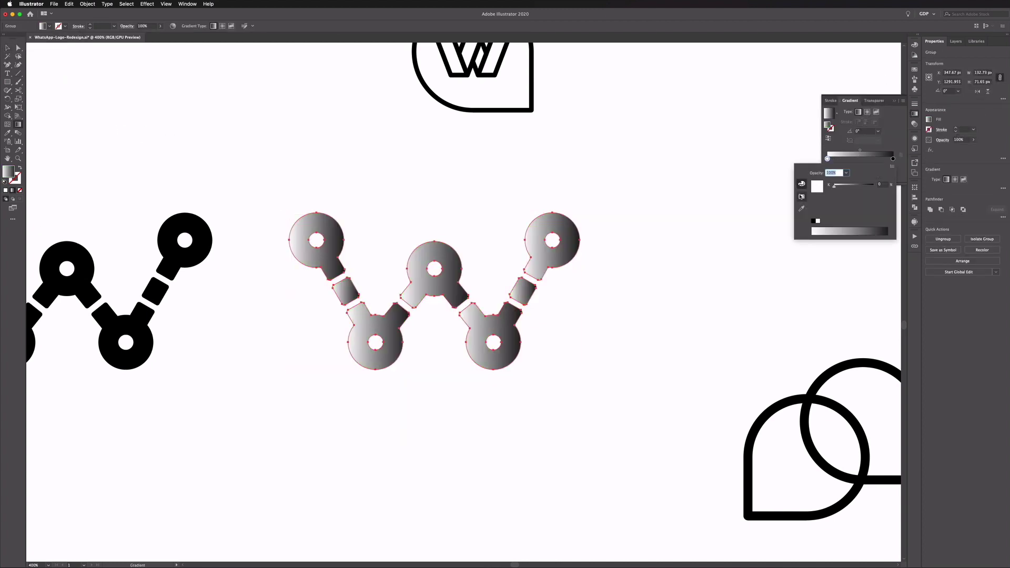
pyautogui.click(801, 196)
pyautogui.click(852, 192)
pyautogui.click(892, 159)
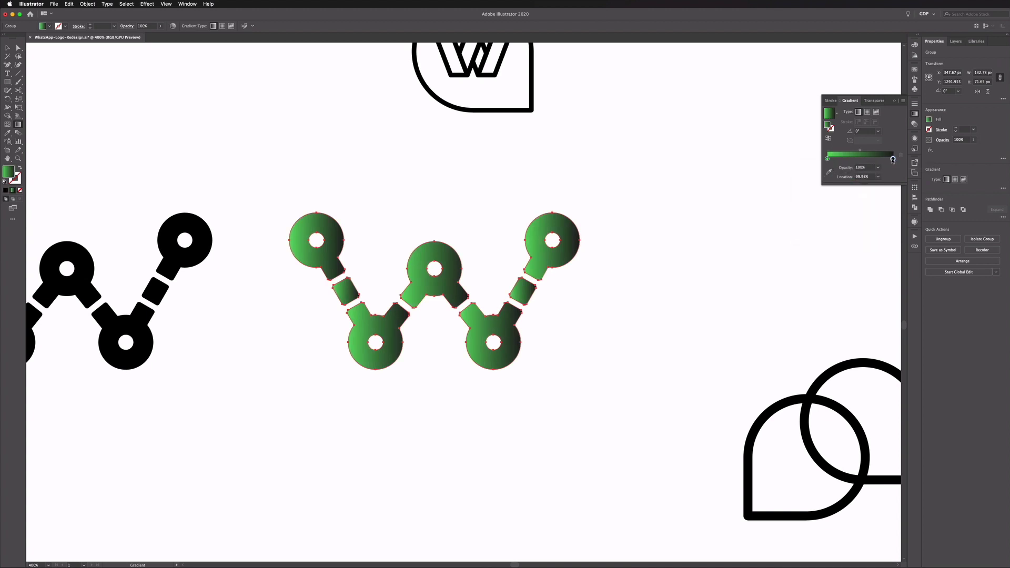
# Step: Copy the black dotted W directly below and select its circles for recolouring
pyautogui.moveTo(140, 117); pyautogui.dragTo(440, 293)
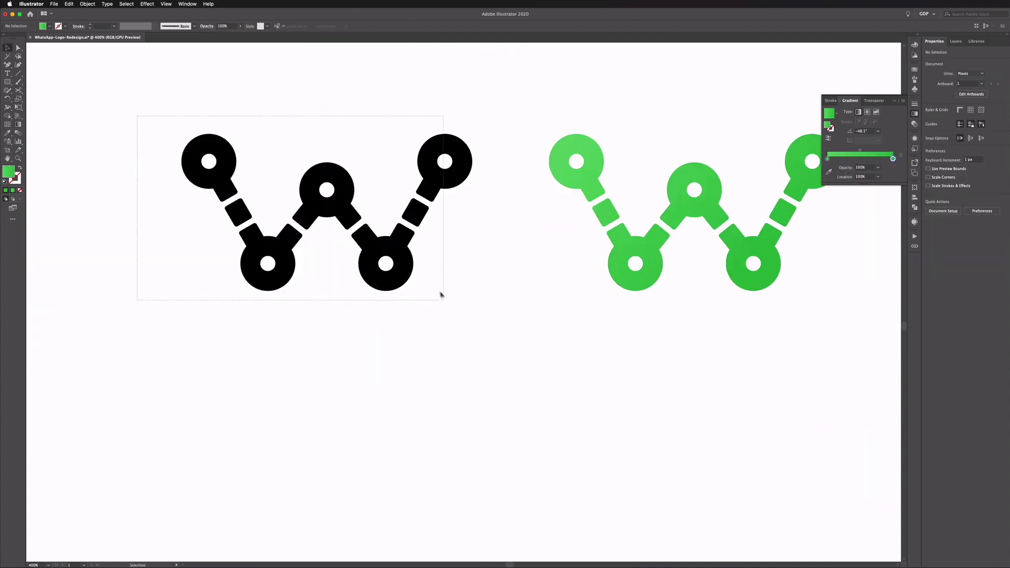
pyautogui.keyDown('alt'); pyautogui.moveTo(381, 244); pyautogui.dragTo(381, 440); pyautogui.keyUp('alt')
pyautogui.press('super+shift+a')
pyautogui.moveTo(179, 327); pyautogui.dragTo(396, 479)
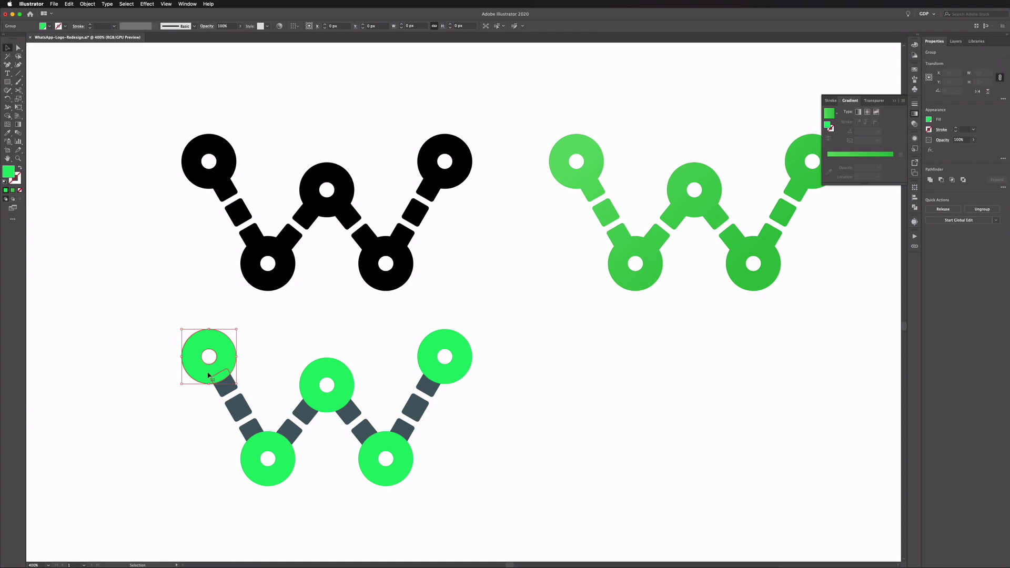
pyautogui.keyDown('shift'); pyautogui.click(319, 375); pyautogui.keyUp('shift')
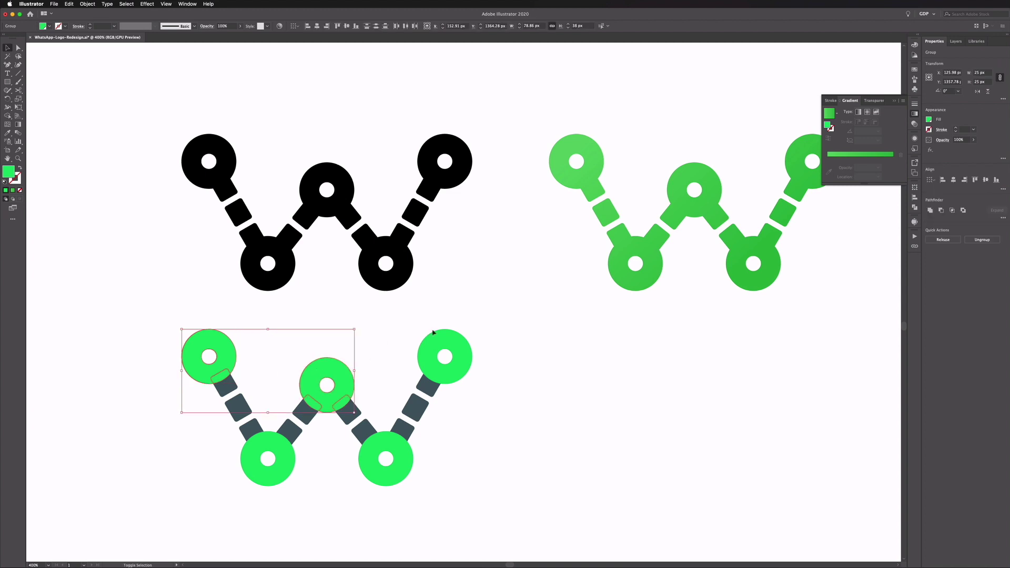
pyautogui.keyDown('shift'); pyautogui.click(435, 371); pyautogui.keyUp('shift')
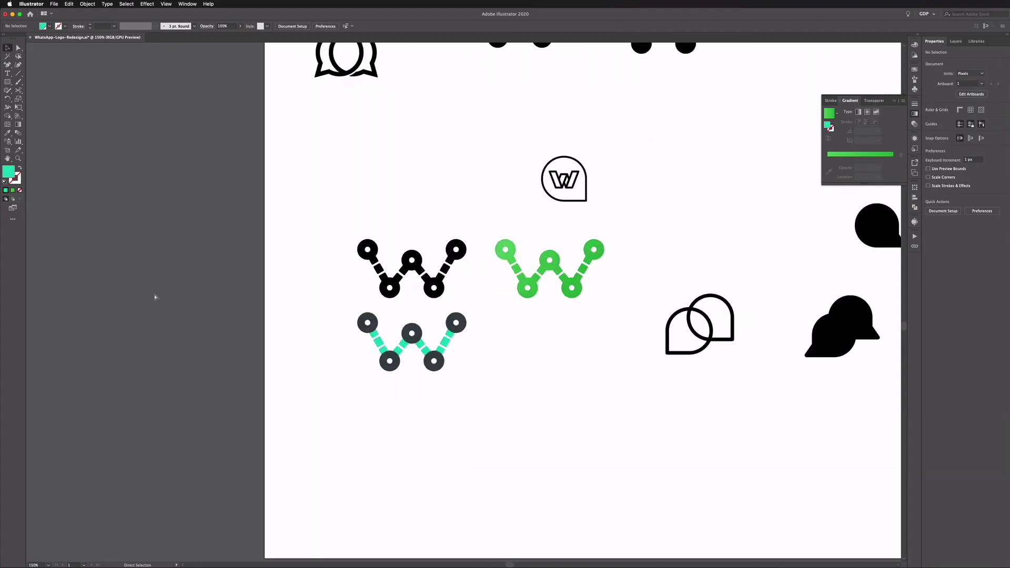
# Step: Place a copy of the green hexagon icon on the lower white artboard
pyautogui.press('super+minus')
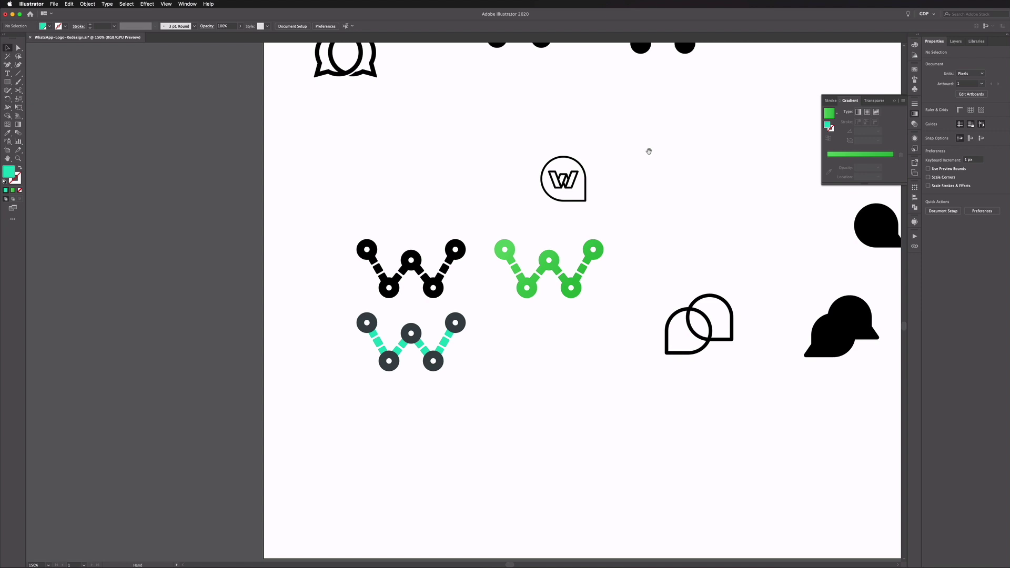
pyautogui.scroll(10, 649, 151)
pyautogui.hscroll(10, 648, 151)
pyautogui.moveTo(315, 148); pyautogui.dragTo(333, 266)
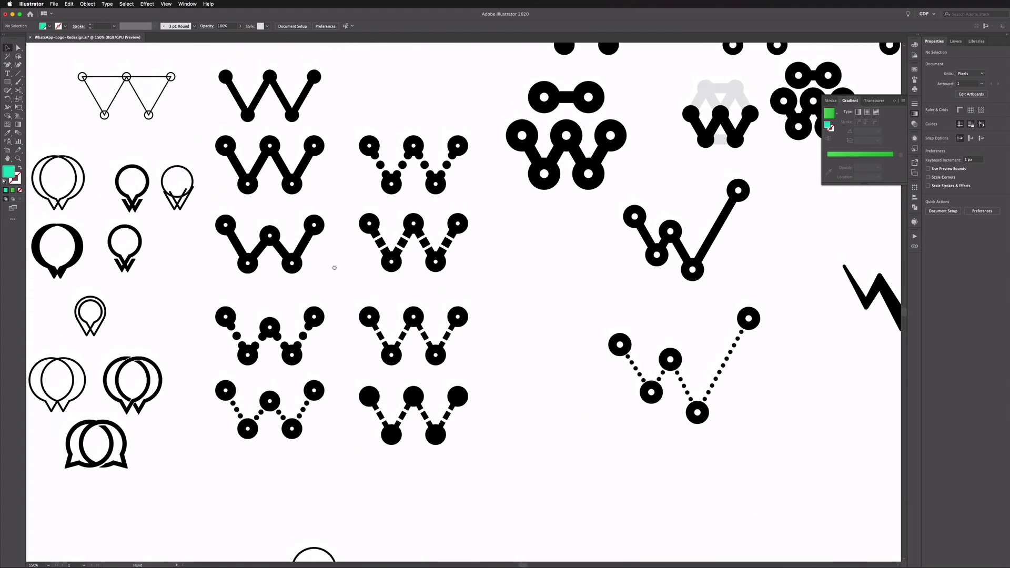
pyautogui.moveTo(335, 301); pyautogui.dragTo(337, 358)
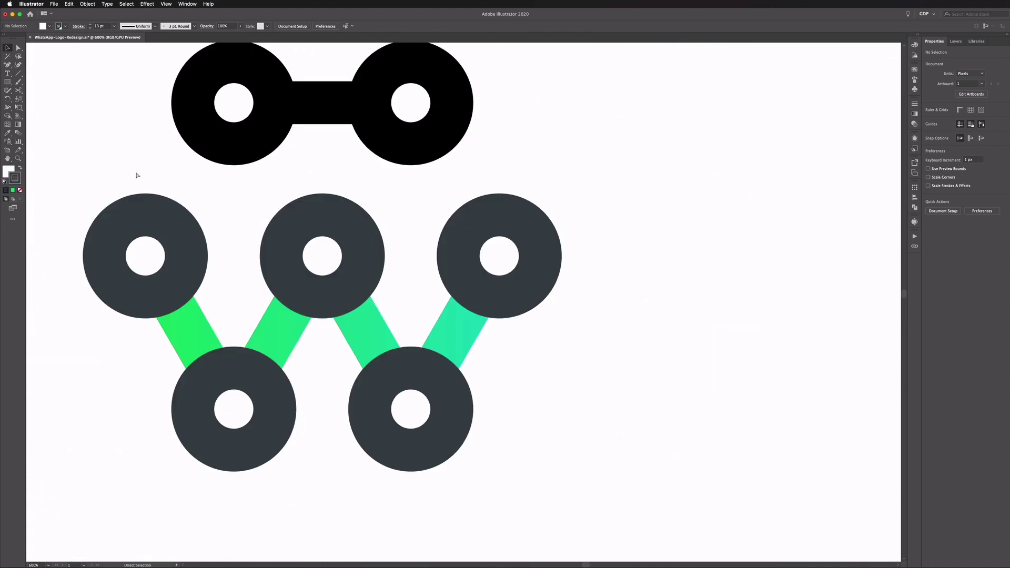
pyautogui.press('super+minus')
pyautogui.scroll(2, 214, 178)
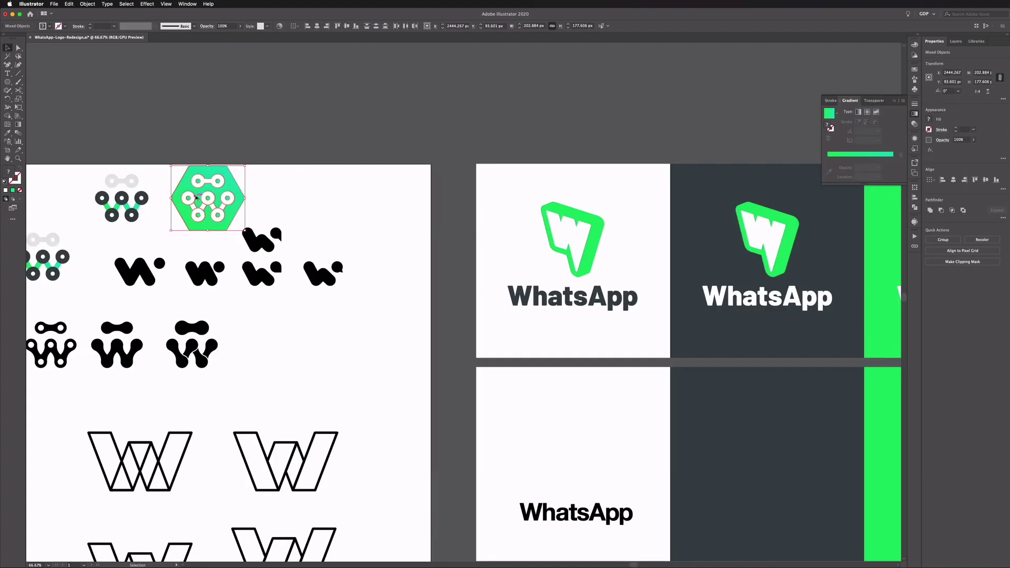
pyautogui.moveTo(203, 197); pyautogui.dragTo(488, 367)
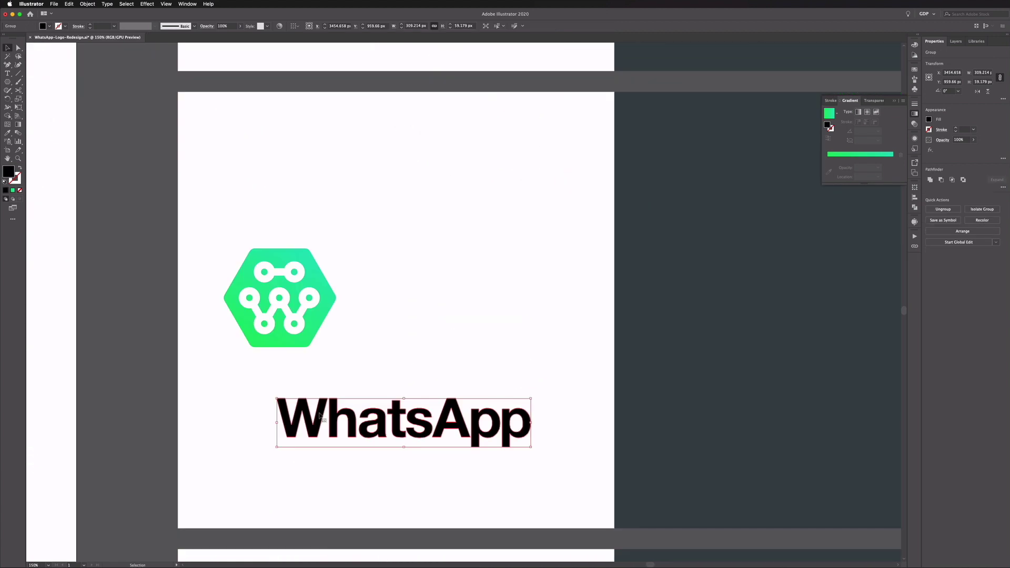
# Step: Try the wordmark beside the hexagon, then undo back to the stacked layout
pyautogui.moveTo(318, 411); pyautogui.dragTo(390, 293)
pyautogui.moveTo(276, 239); pyautogui.dragTo(605, 293)
pyautogui.hotkey('ctrl', 'z')
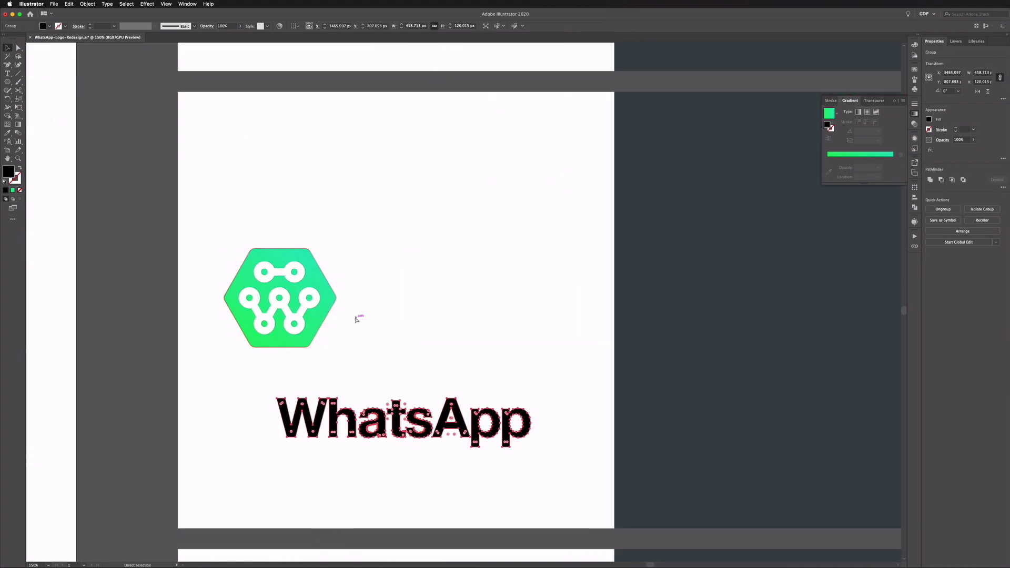
pyautogui.hotkey('ctrl', 'z')
pyautogui.press('v')
pyautogui.click(375, 352)
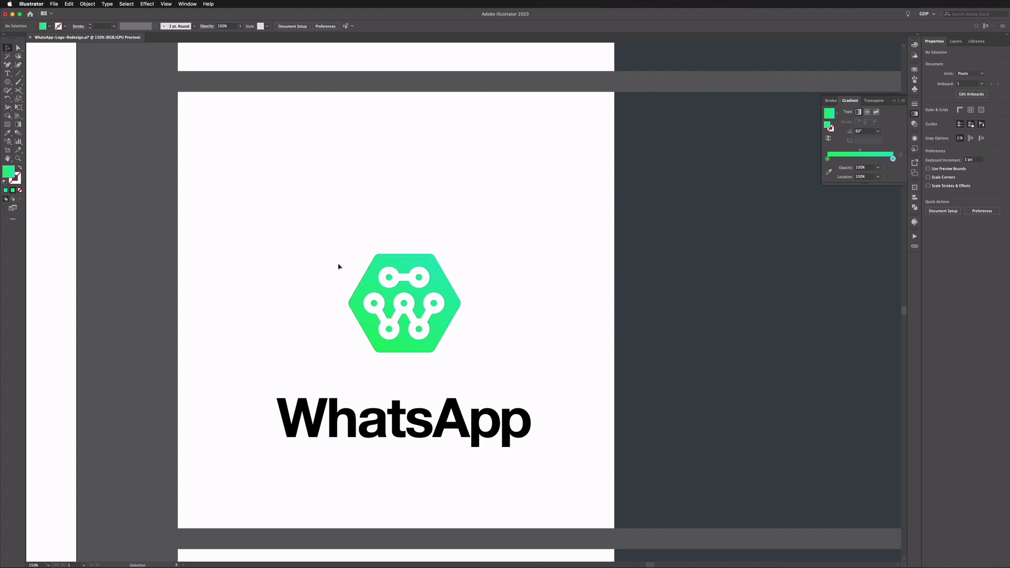
pyautogui.moveTo(338, 261); pyautogui.dragTo(456, 348)
pyautogui.moveTo(288, 311); pyautogui.dragTo(418, 444)
pyautogui.hotkey('ctrl', 'shift', 'a')
# Step: Copy the hexagon icon onto the green artboard and make its hexagon fill white
pyautogui.click(404, 303)
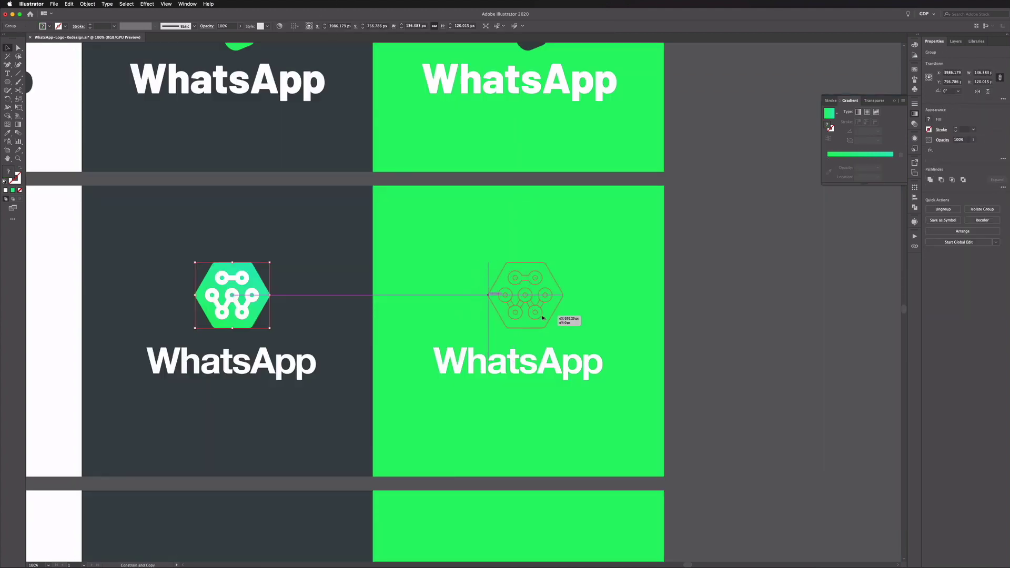
pyautogui.moveTo(544, 316); pyautogui.dragTo(543, 318)
pyautogui.press('a')
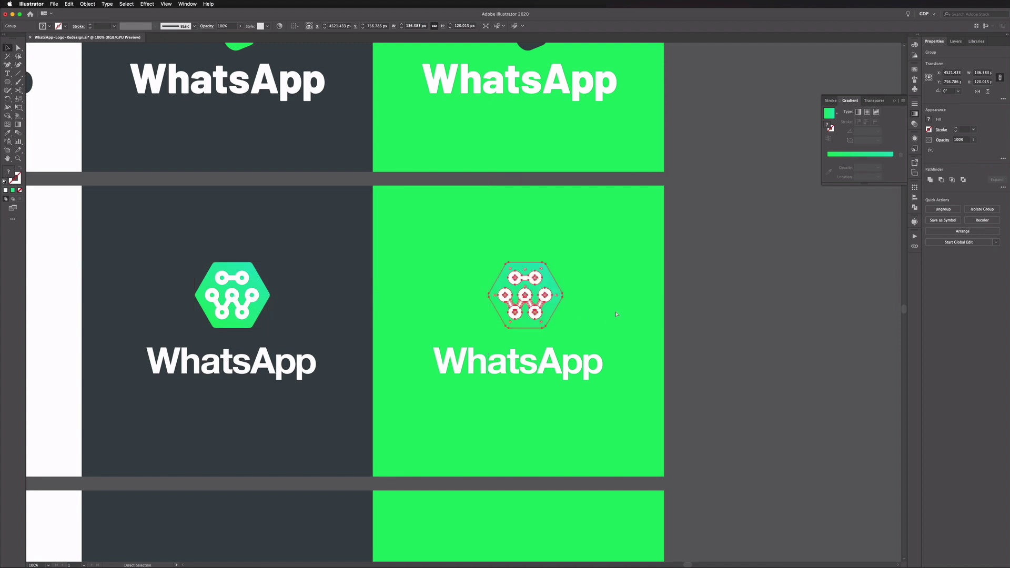
pyautogui.press('super+equal')
pyautogui.press('super+equal')
pyautogui.press('super+equal')
pyautogui.press('v')
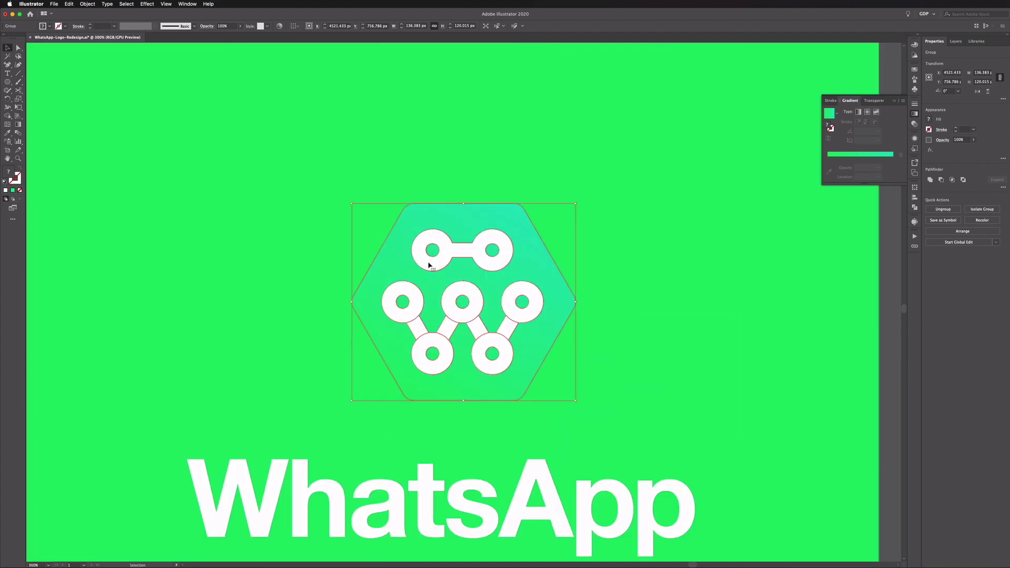
pyautogui.click(361, 237)
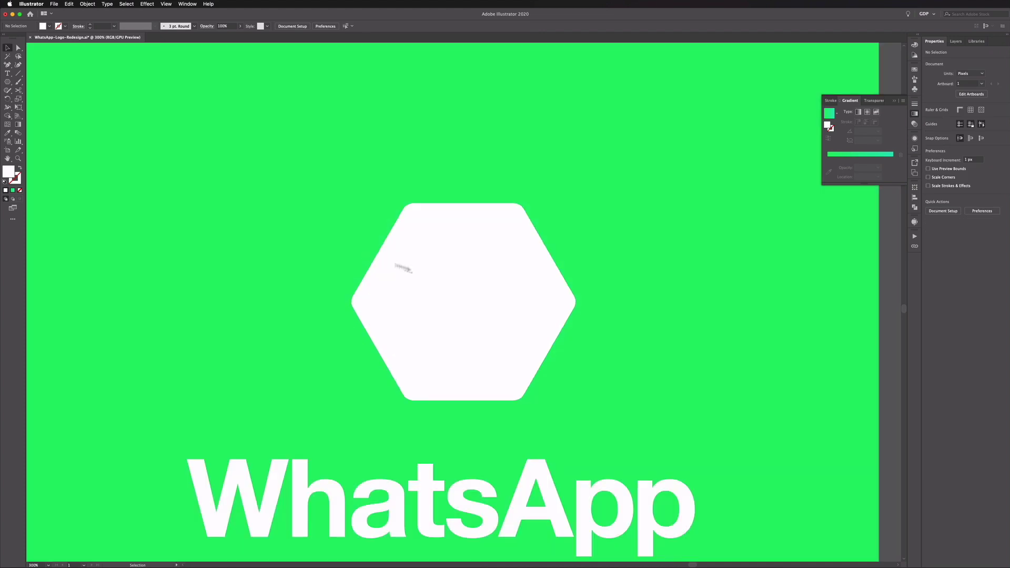
# Step: Apply a green gradient to the W shapes and nudge the logo group into place
pyautogui.doubleClick(414, 283)
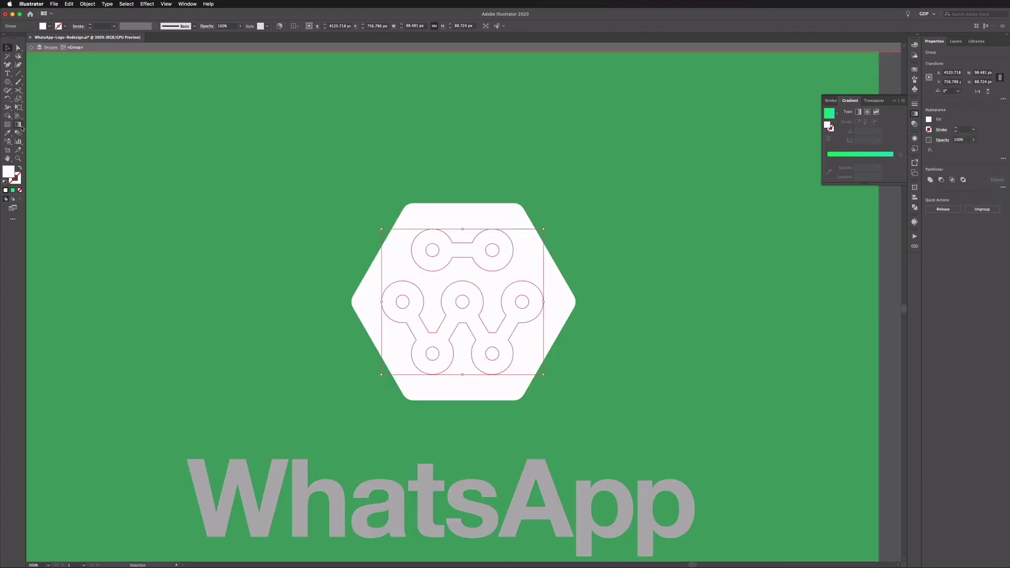
pyautogui.click(20, 126)
pyautogui.click(828, 153)
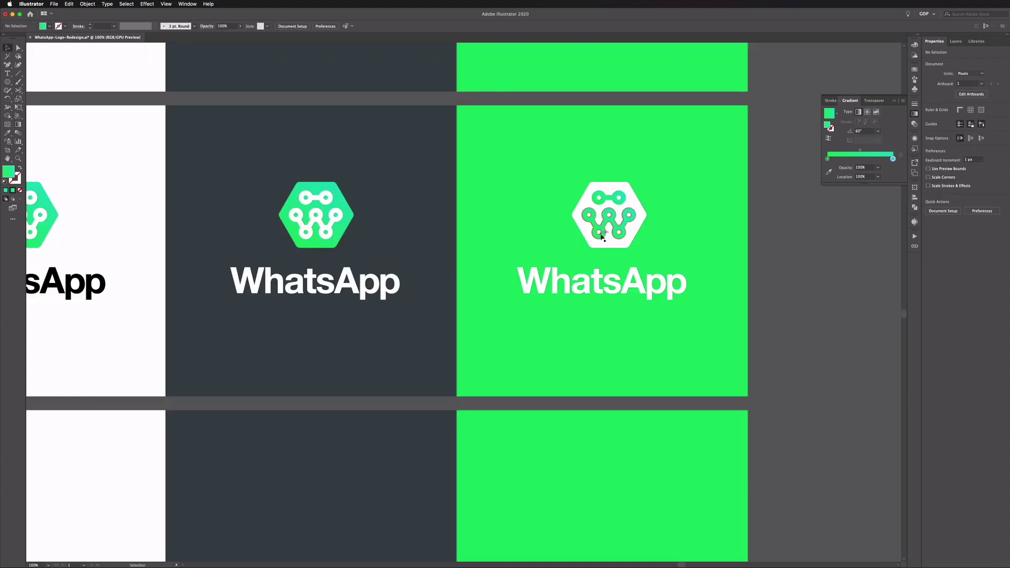
pyautogui.click(601, 279)
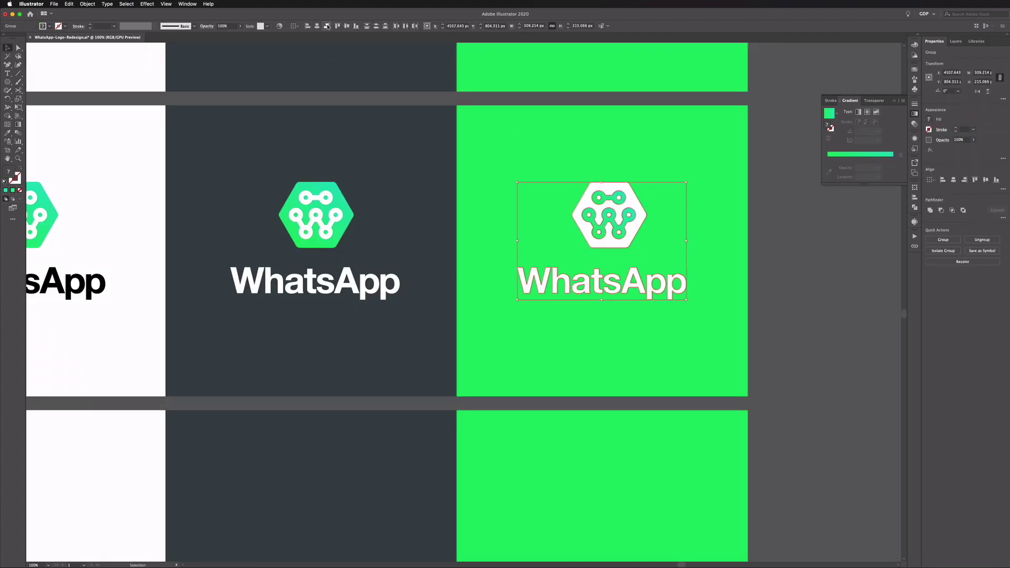
pyautogui.press('Right')
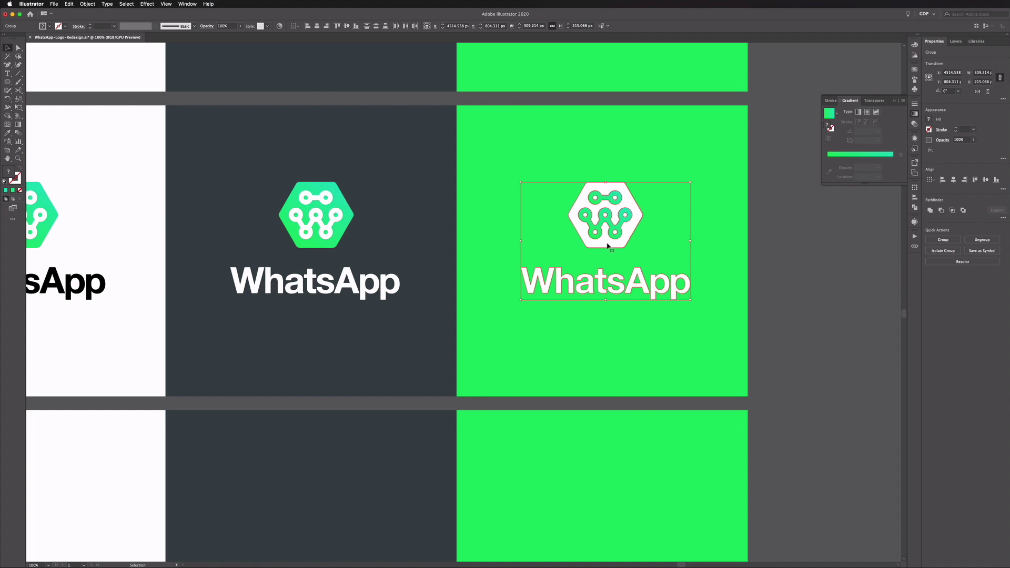
pyautogui.moveTo(608, 245); pyautogui.dragTo(605, 245)
# Step: Pick out the second Sofia Pro Black WhatsApp wordmark and move it aside
pyautogui.click(794, 262)
pyautogui.moveTo(444, 254); pyautogui.dragTo(532, 248)
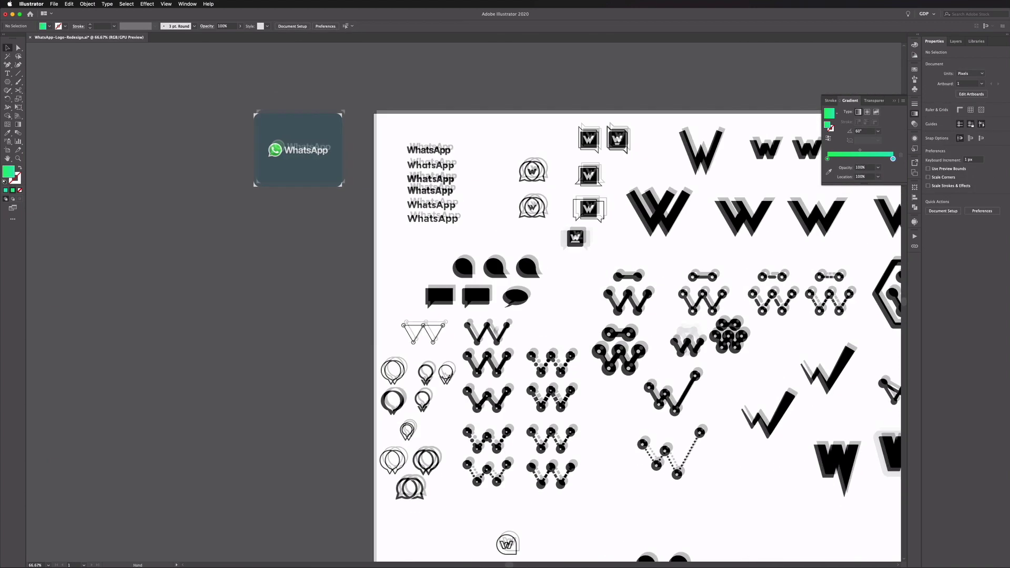
pyautogui.scroll(2, 480, 339)
pyautogui.click(427, 263)
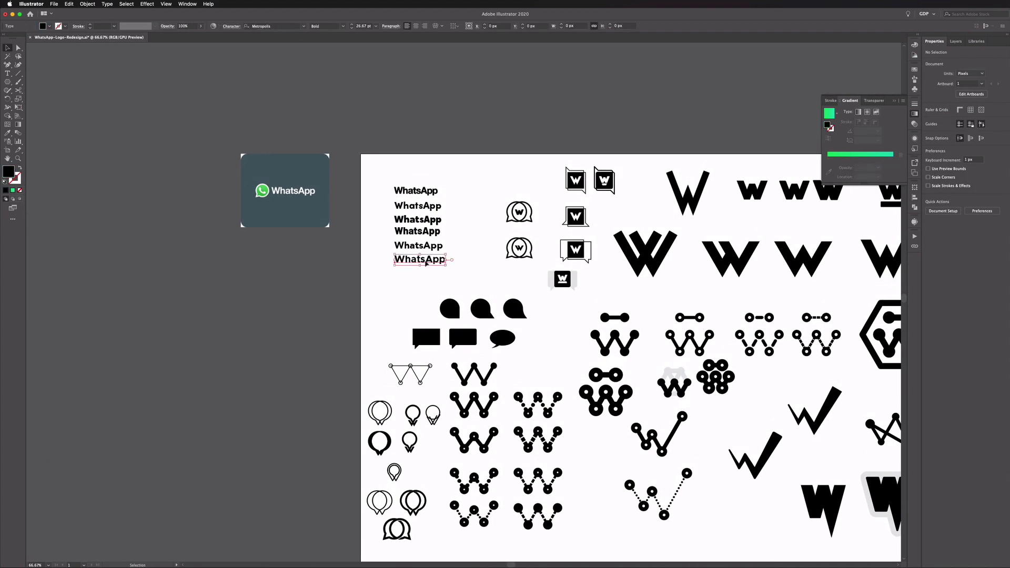
pyautogui.scroll(5, 426, 264)
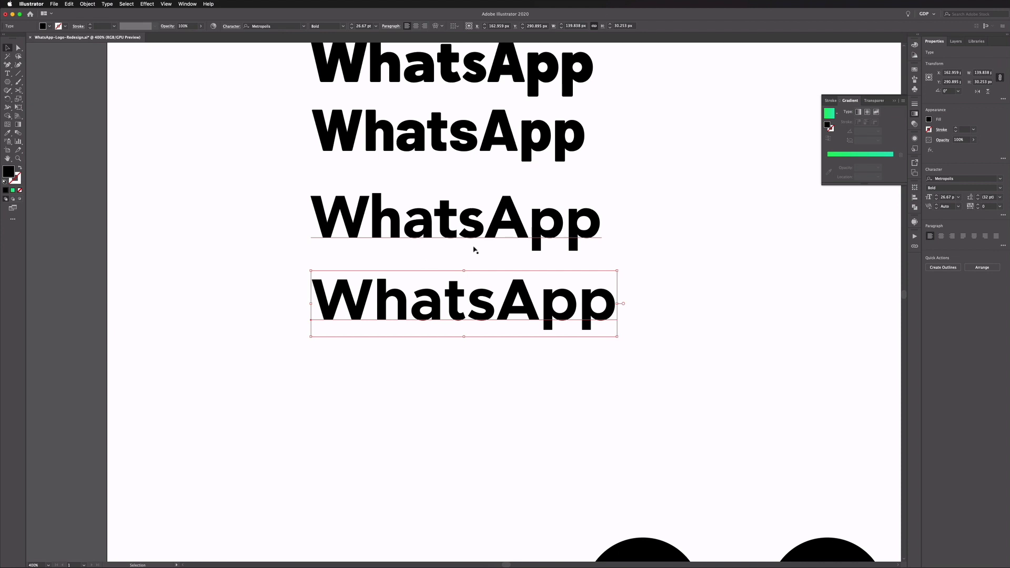
pyautogui.scroll(6, 474, 250)
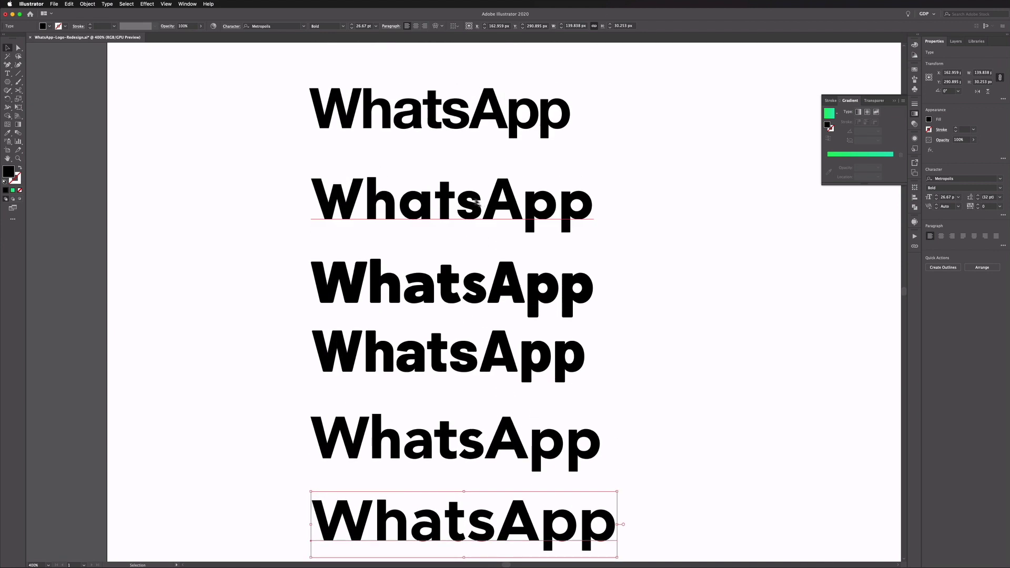
pyautogui.hscroll(5, 455, 200)
pyautogui.click(226, 263)
pyautogui.moveTo(226, 263); pyautogui.dragTo(284, 257)
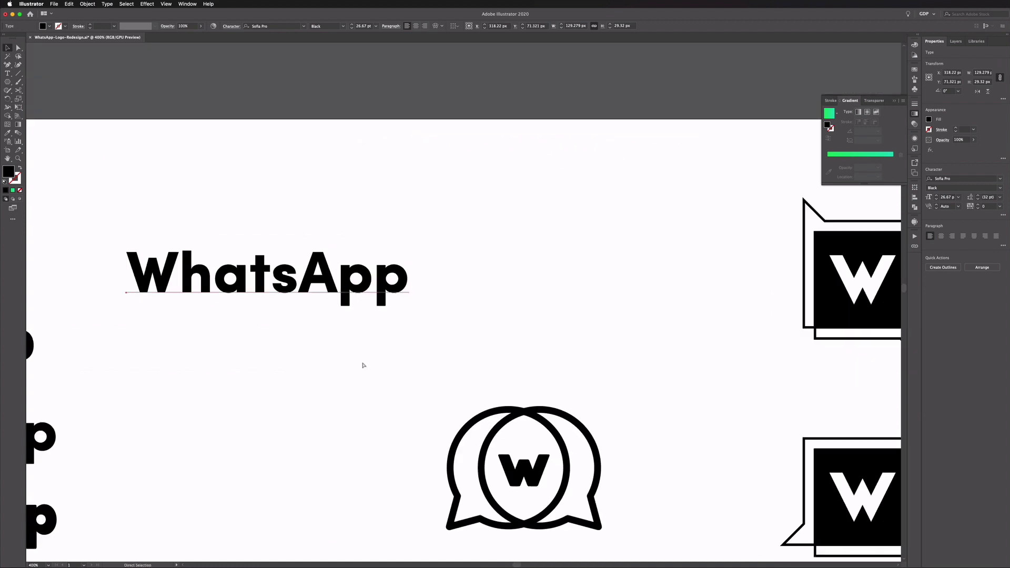
# Step: Set the wordmark's tracking to -25
pyautogui.press('super+equal')
pyautogui.press('v')
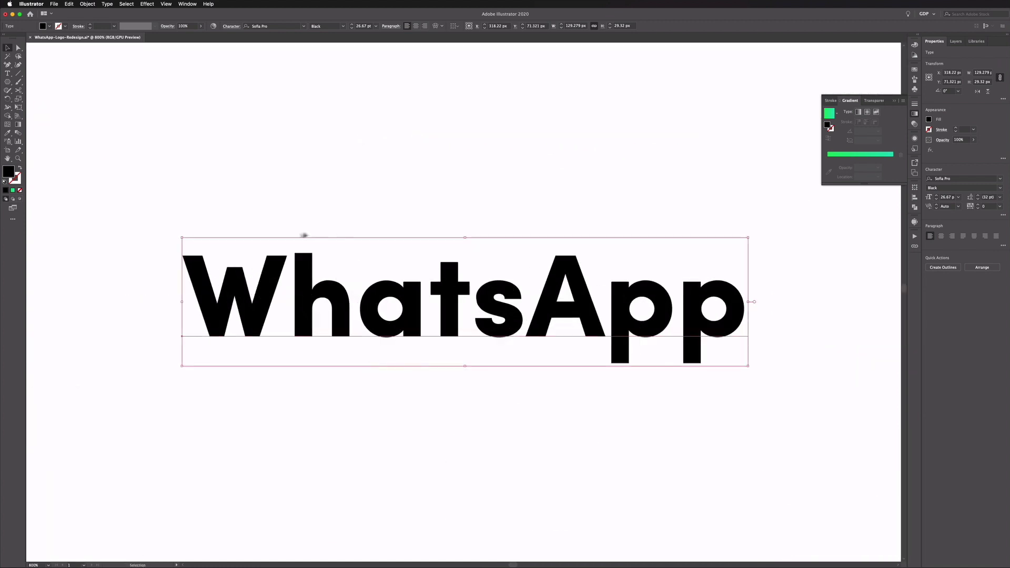
pyautogui.click(999, 206)
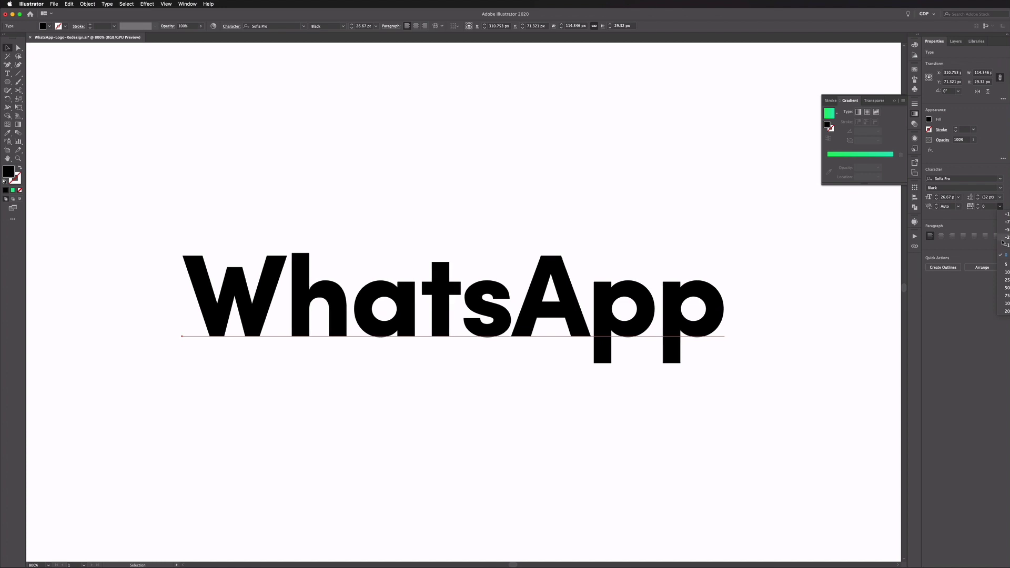
pyautogui.click(1003, 238)
# Step: Tighten W–h (from -5), h–a and a–t (to -23) kerning, then convert to outlines
pyautogui.doubleClick(344, 304)
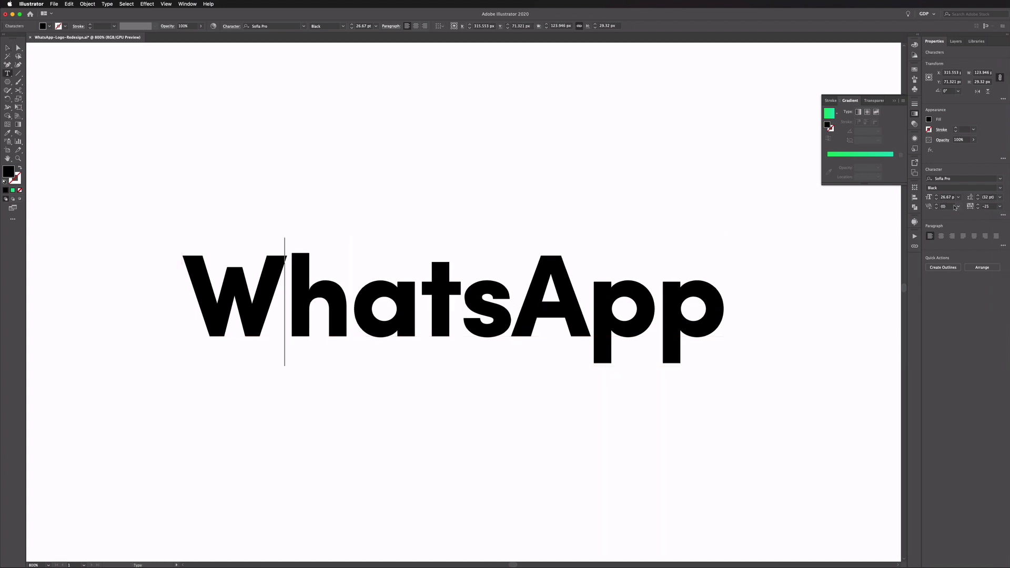
pyautogui.write('-5')
pyautogui.press('Return')
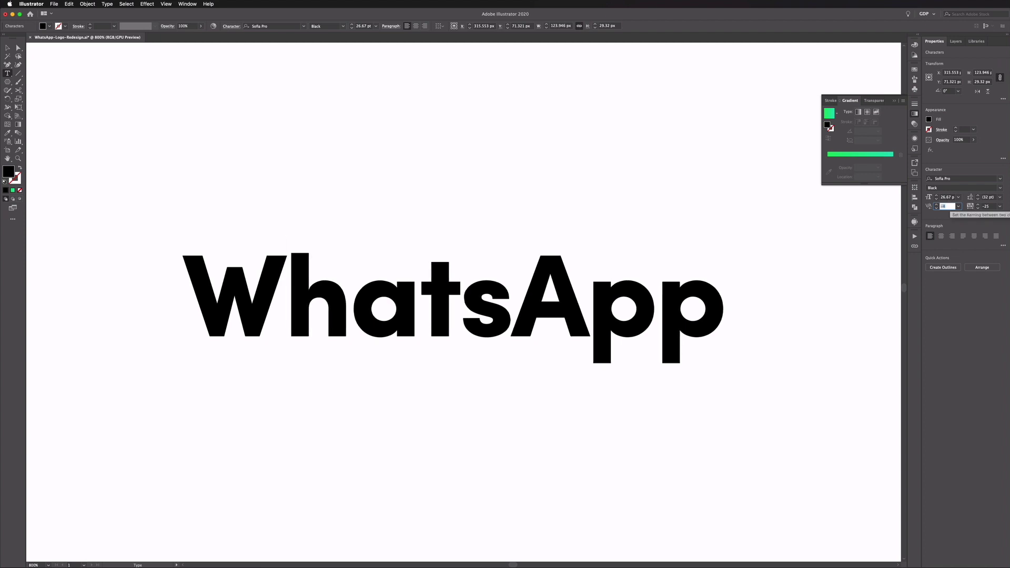
pyautogui.press('Down')
pyautogui.press('Down')
pyautogui.click(351, 298)
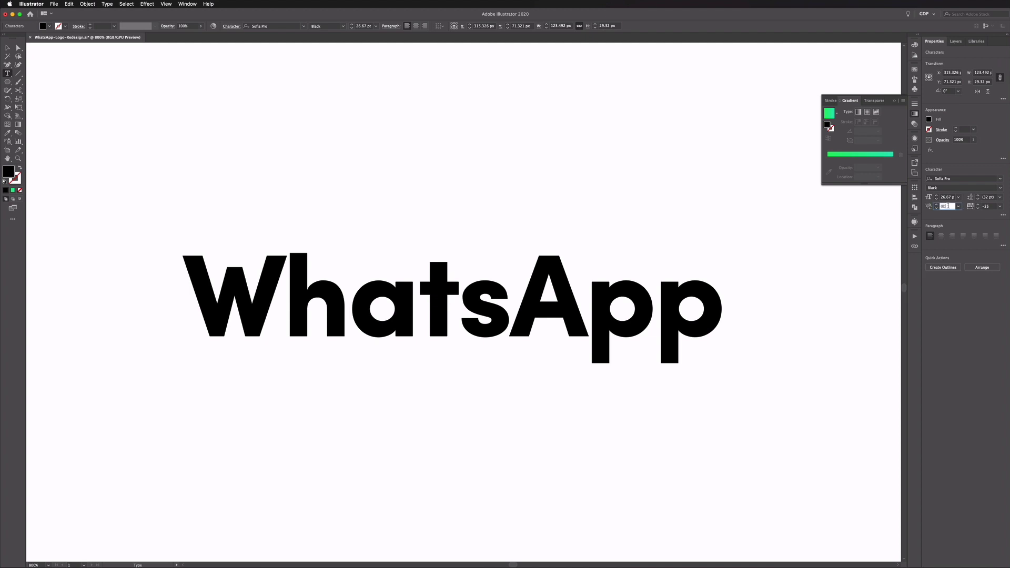
pyautogui.press('Down')
pyautogui.press('Down')
pyautogui.press('Down')
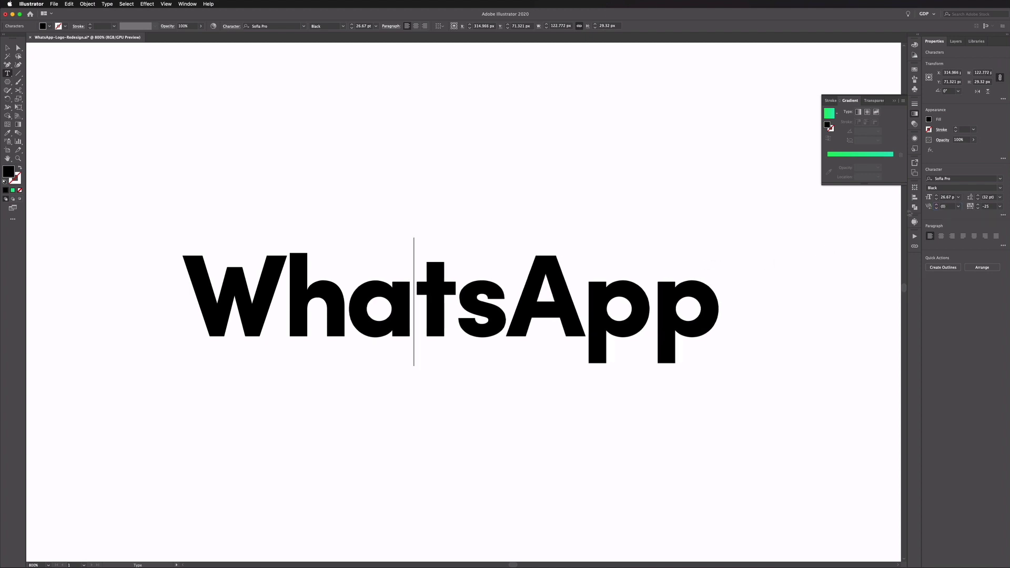
pyautogui.click(946, 207)
pyautogui.press('Down')
pyautogui.press('Down')
pyautogui.press('Down')
pyautogui.press('Down')
pyautogui.press('Down')
pyautogui.press('Down')
pyautogui.press('Down')
pyautogui.press('Down')
pyautogui.press('Down')
pyautogui.press('Down')
pyautogui.press('Down')
pyautogui.press('Down')
pyautogui.press('Down')
pyautogui.press('Down')
pyautogui.press('Down')
pyautogui.press('Down')
pyautogui.press('Down')
pyautogui.press('Down')
pyautogui.press('Down')
pyautogui.press('Down')
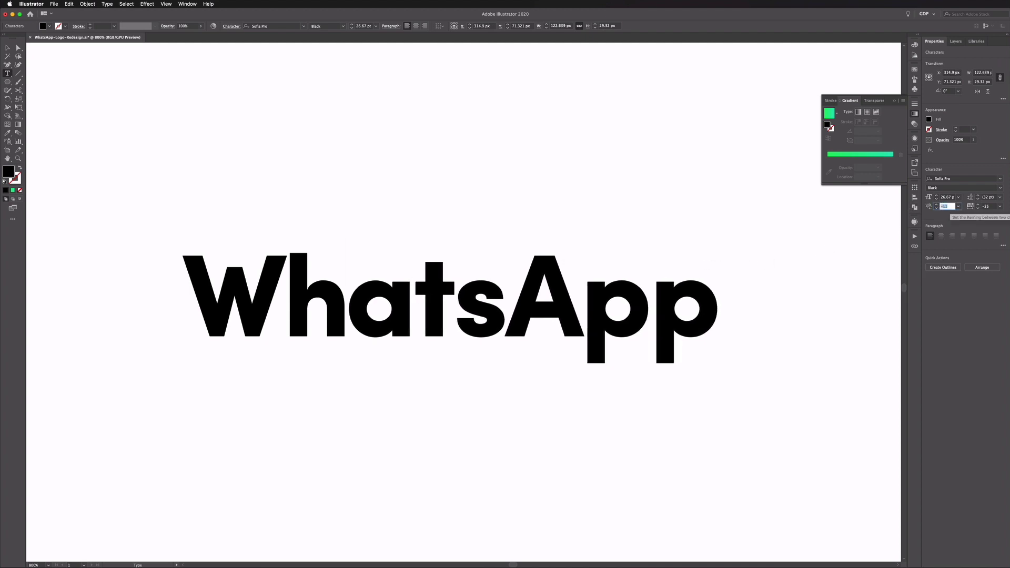
pyautogui.press('Down')
pyautogui.press('Down')
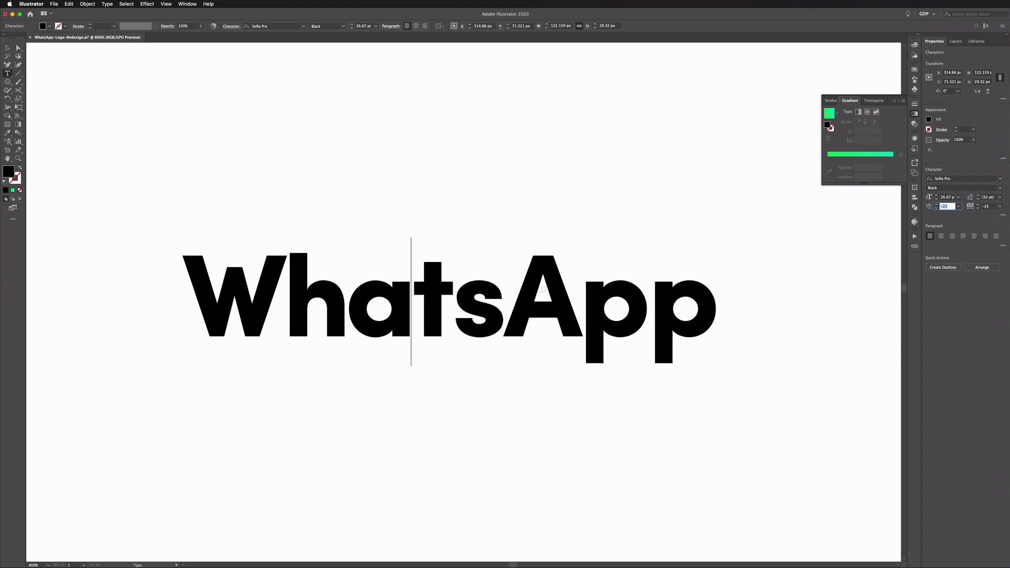
pyautogui.press('Escape')
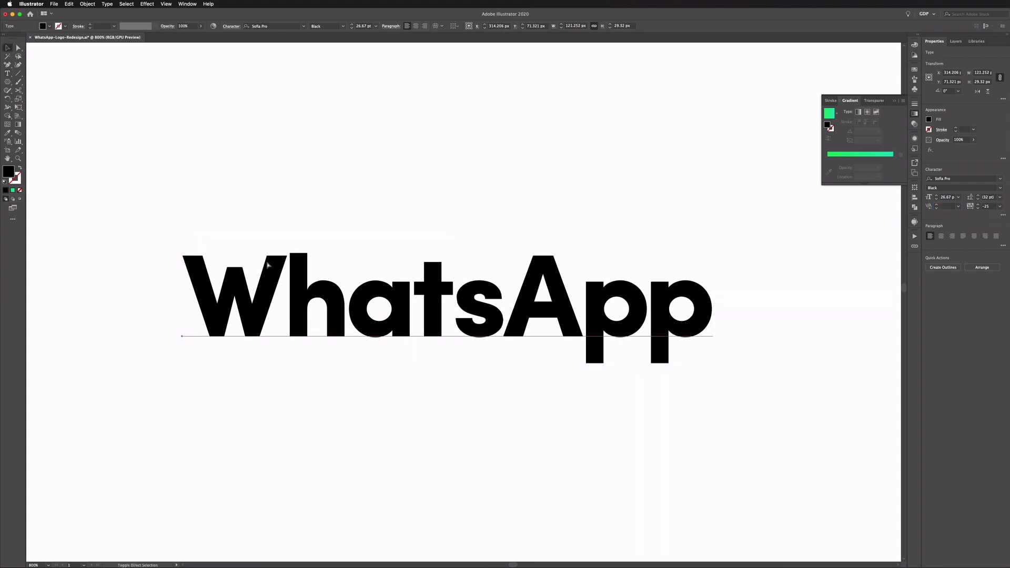
pyautogui.press('super+shift+o')
# Step: Draw a test rectangle across the wordmark and undo it
pyautogui.click(358, 227)
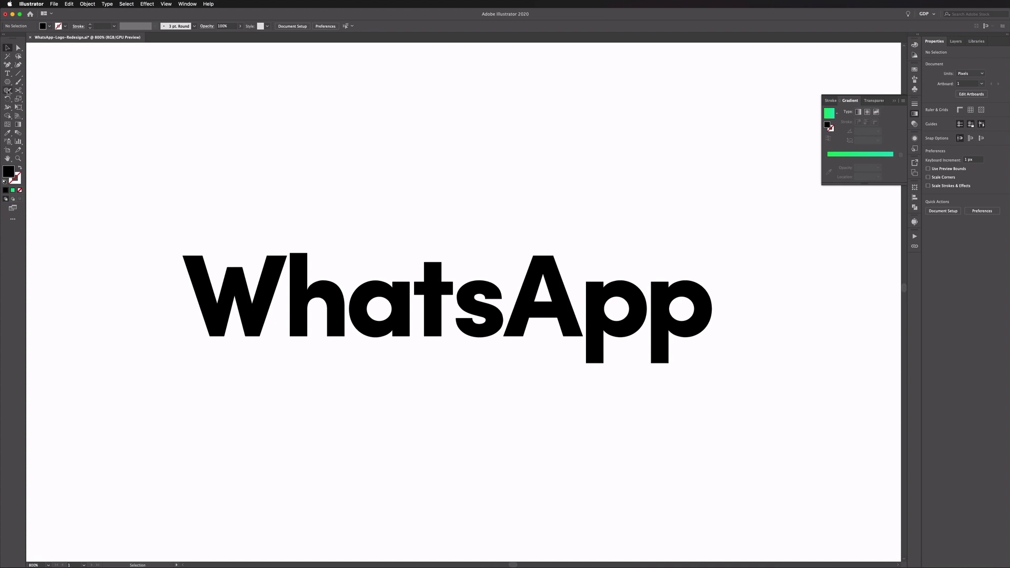
pyautogui.moveTo(8, 82); pyautogui.dragTo(24, 83)
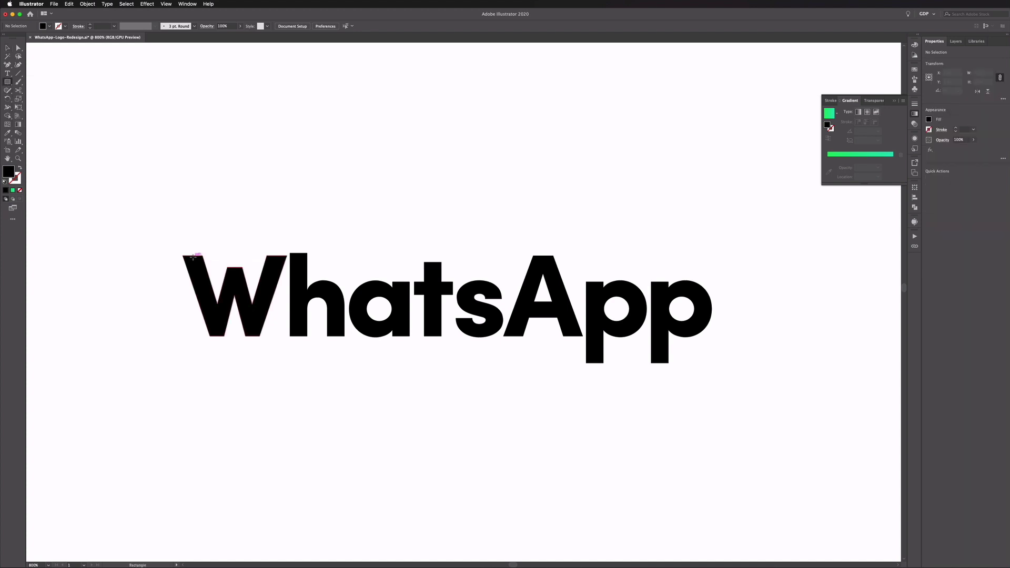
pyautogui.moveTo(193, 256); pyautogui.dragTo(703, 195)
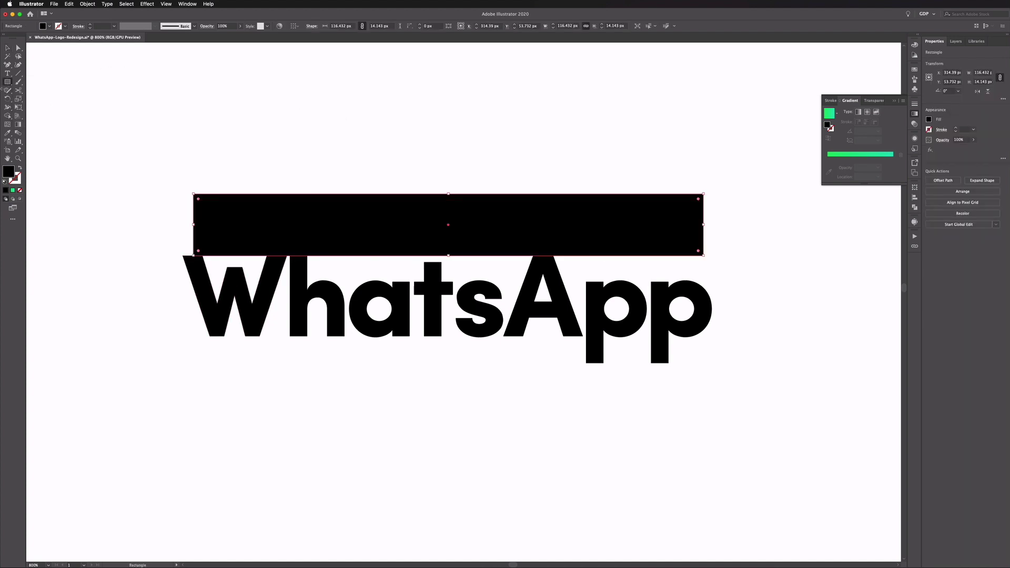
pyautogui.click(6, 48)
pyautogui.hotkey('ctrl', 'z')
pyautogui.hotkey('ctrl', 'z')
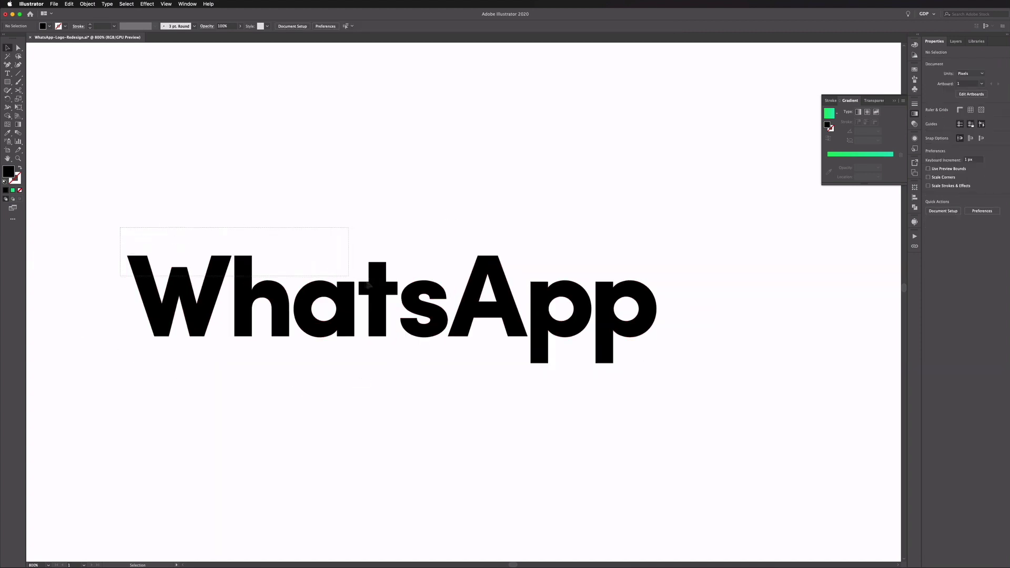
# Step: Fill the outlined WhatsApp wordmark with dark slate grey
pyautogui.click(598, 333)
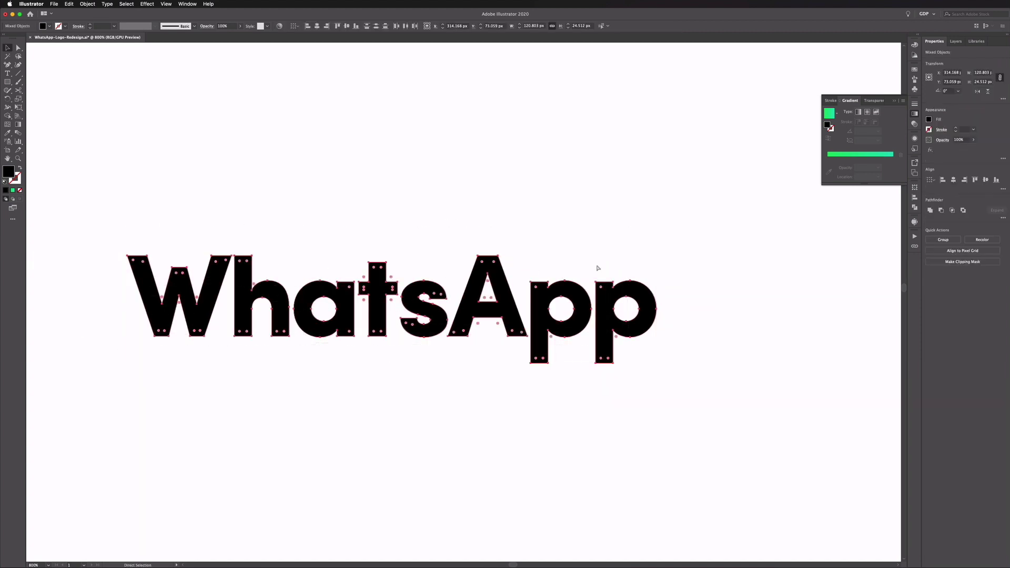
pyautogui.hotkey('ctrl', '1')
pyautogui.click(49, 26)
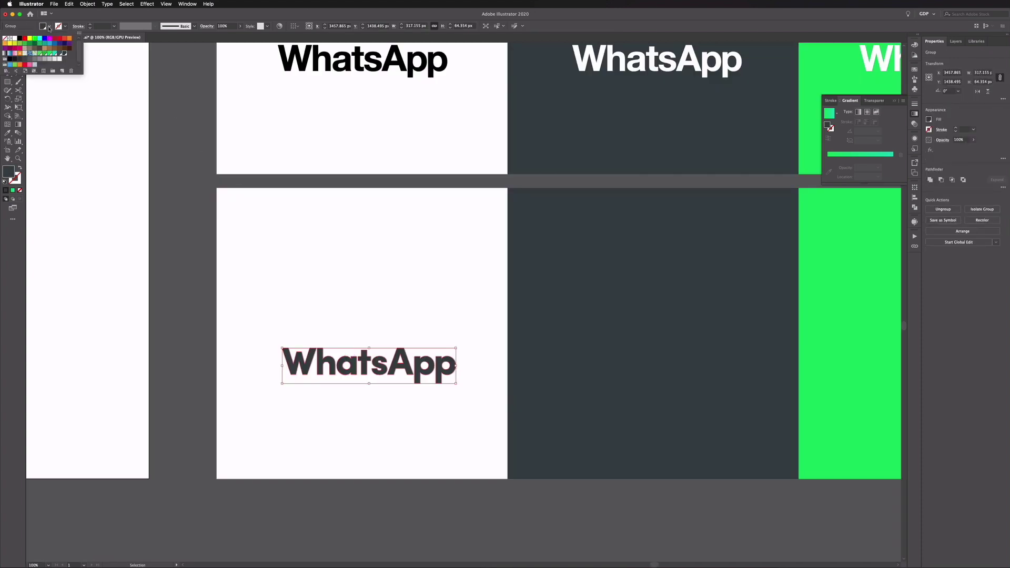
pyautogui.click(60, 53)
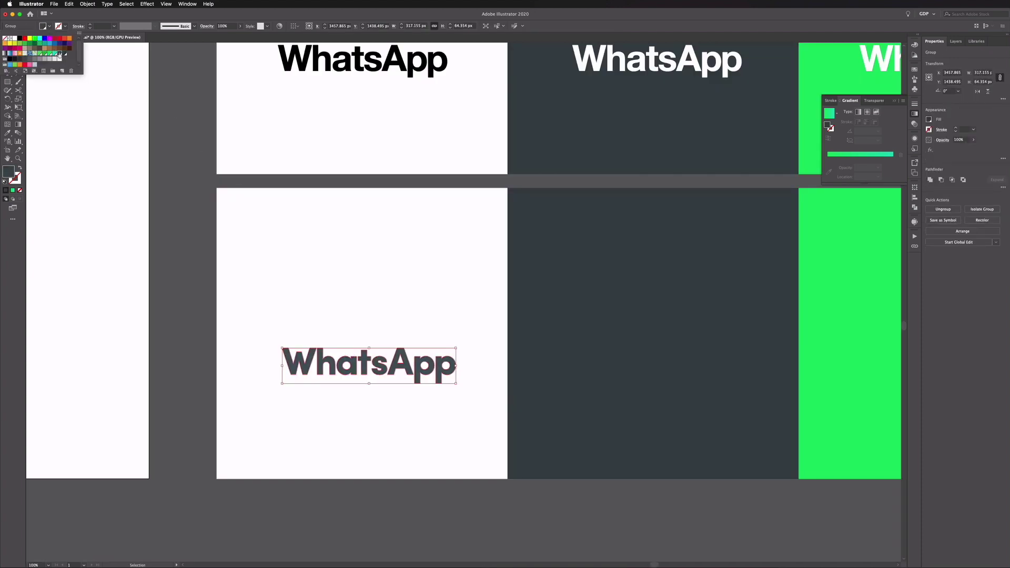
# Step: Drag a copy of the black W speech-bubble icon to its right and zoom in on it
pyautogui.click(302, 244)
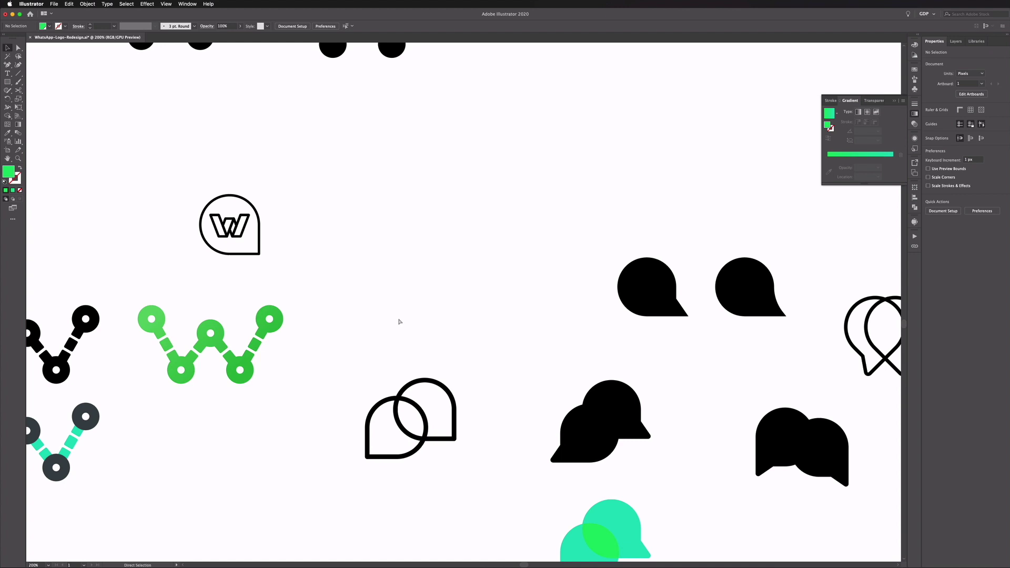
pyautogui.scroll(-5, 400, 321)
pyautogui.scroll(3, 355, 375)
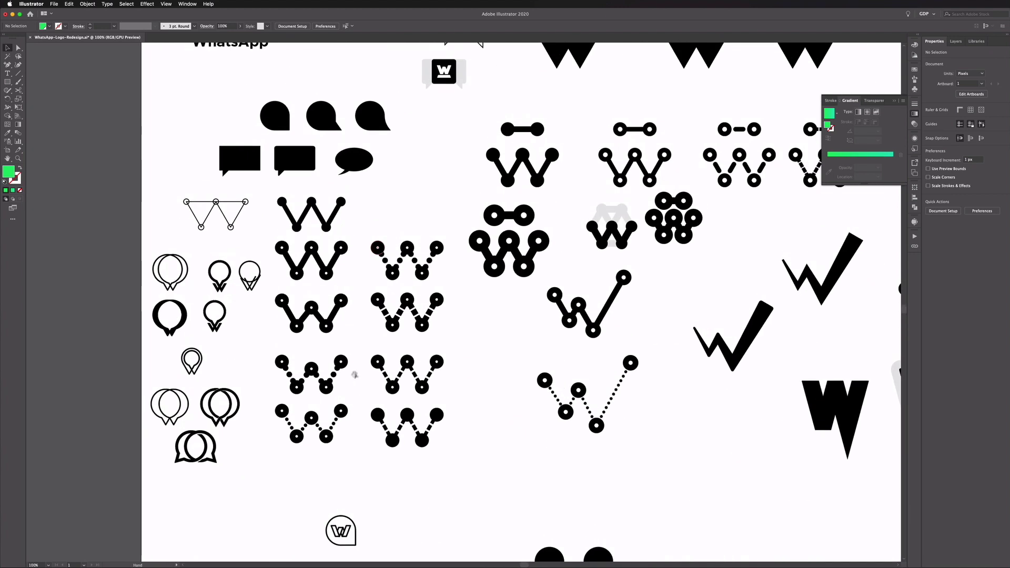
pyautogui.scroll(10, 355, 374)
pyautogui.hscroll(5, 350, 271)
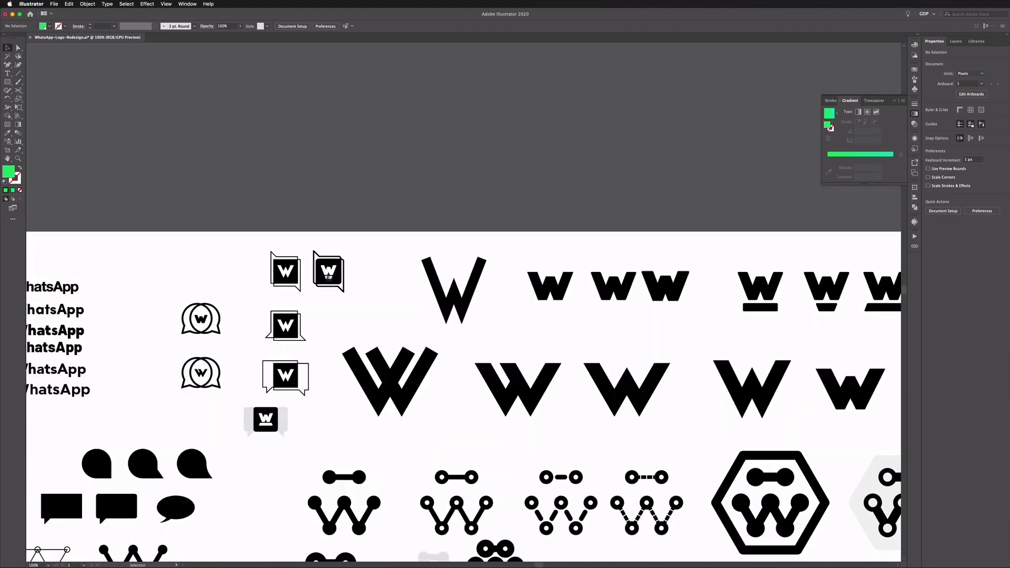
pyautogui.click(328, 268)
pyautogui.press('super+equal')
pyautogui.press('super+equal')
pyautogui.press('super+equal')
pyautogui.press('super+equal')
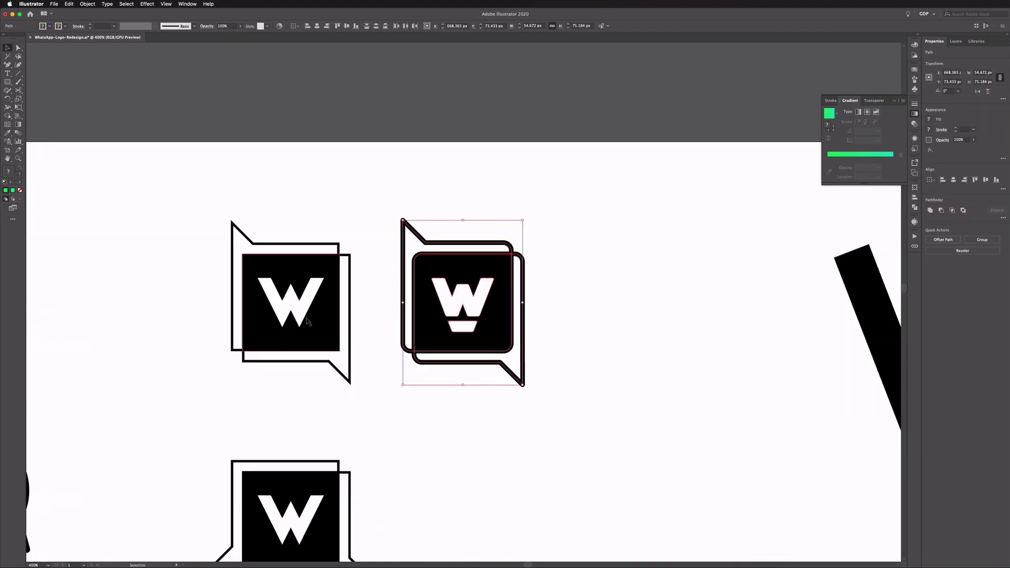
pyautogui.click(361, 312)
pyautogui.hscroll(6, 347, 311)
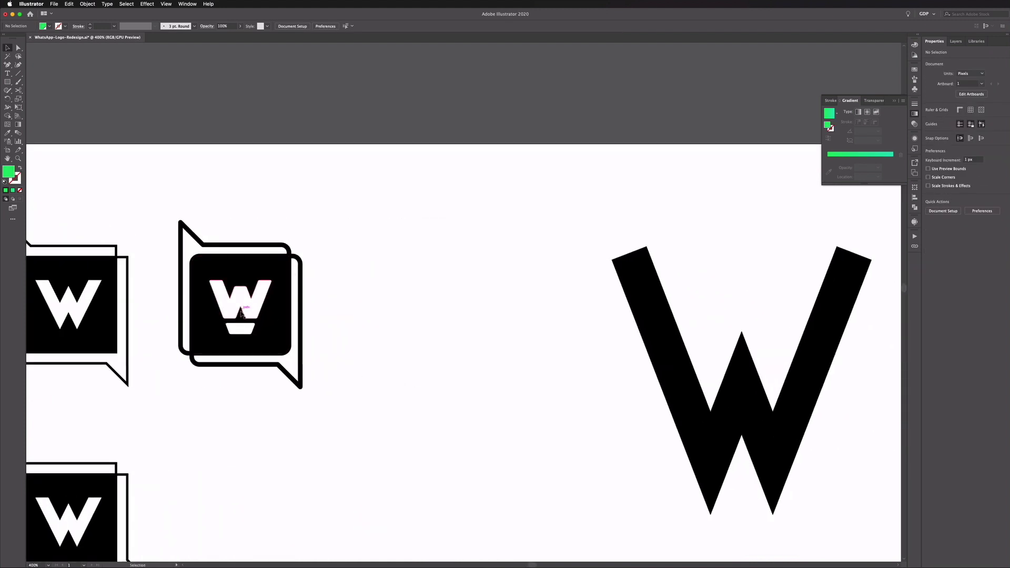
pyautogui.hscroll(1, 321, 298)
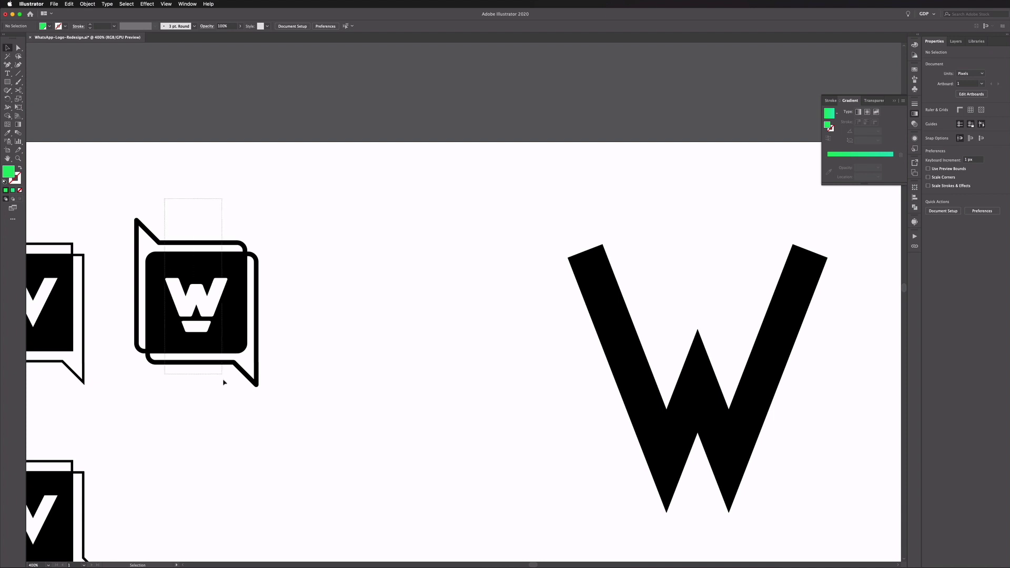
pyautogui.click(231, 344)
pyautogui.moveTo(231, 345); pyautogui.dragTo(450, 344)
pyautogui.press('super+equal')
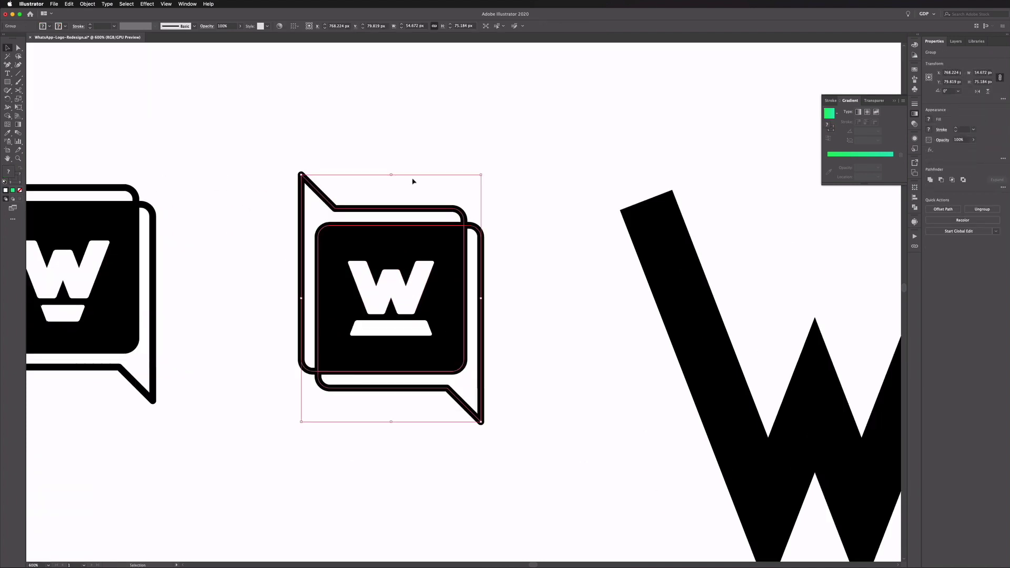
# Step: Colour the copied icon: green back outline, teal front outline, green-gradient inner square
pyautogui.click(388, 176)
pyautogui.click(347, 145)
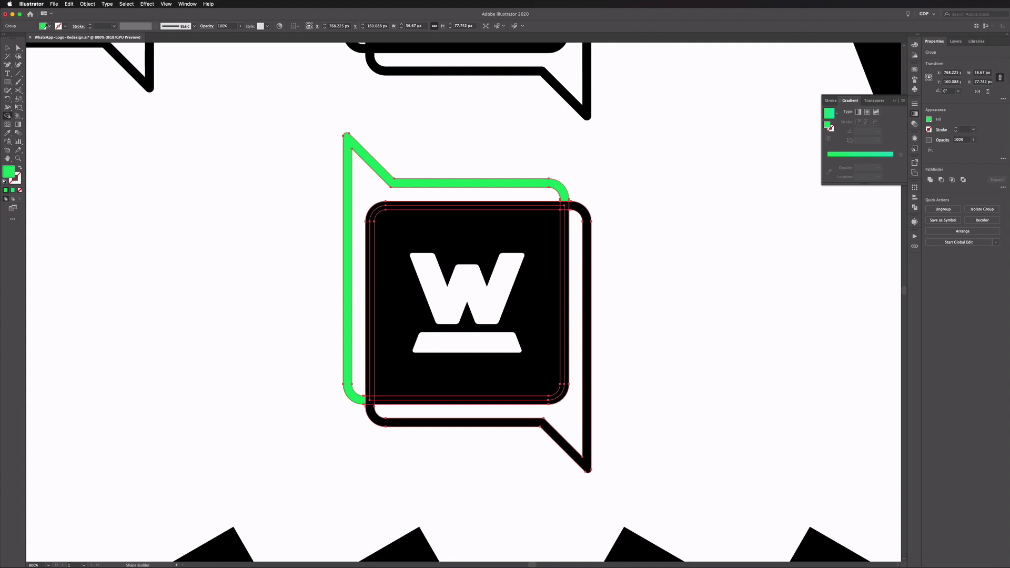
pyautogui.click(50, 27)
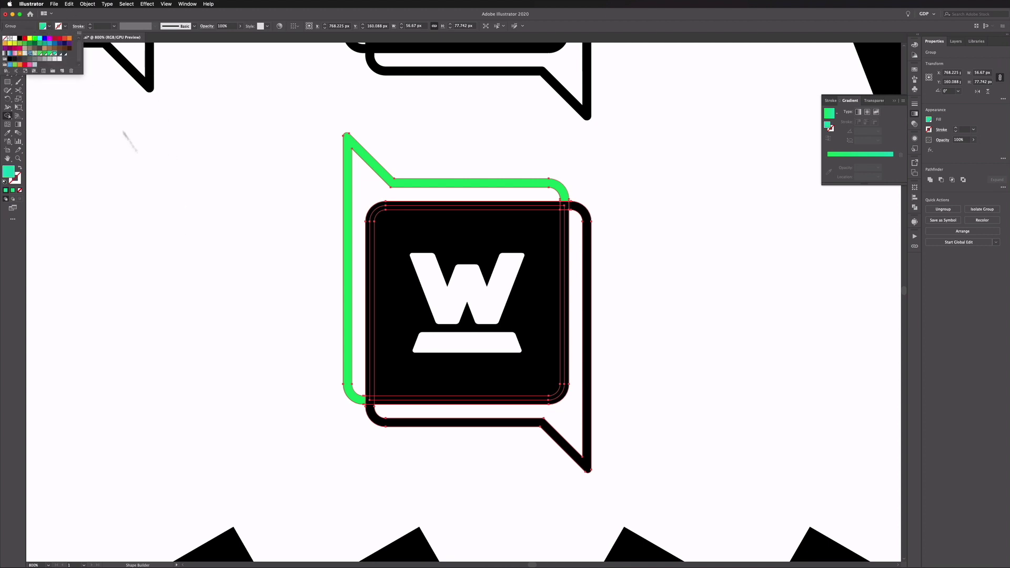
pyautogui.click(394, 421)
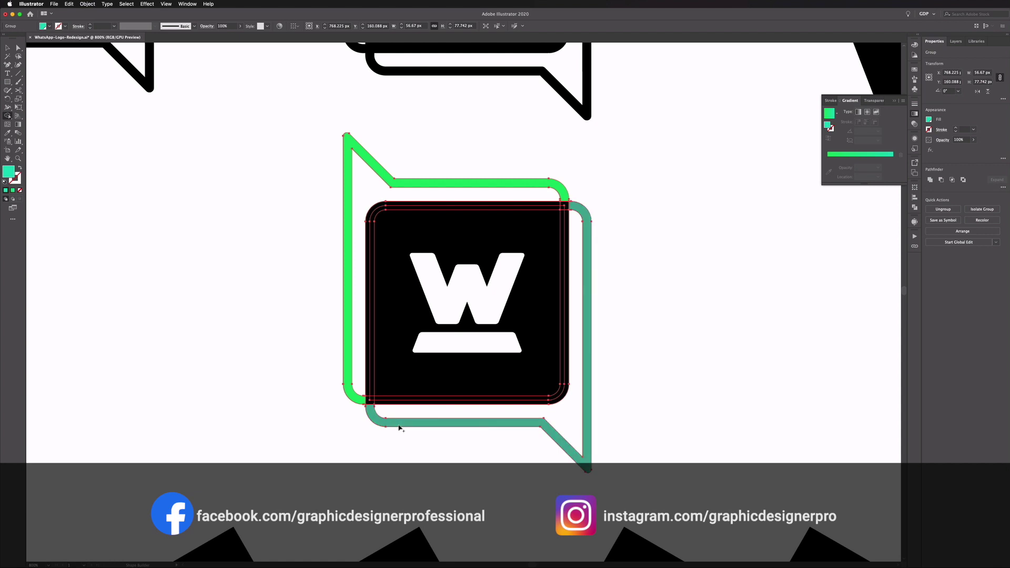
pyautogui.click(399, 427)
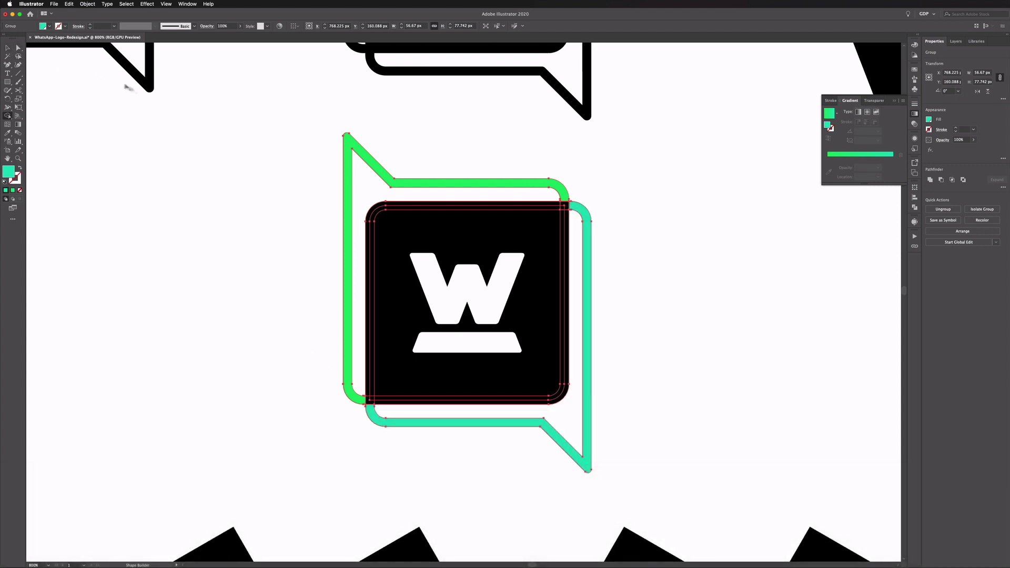
pyautogui.click(400, 211)
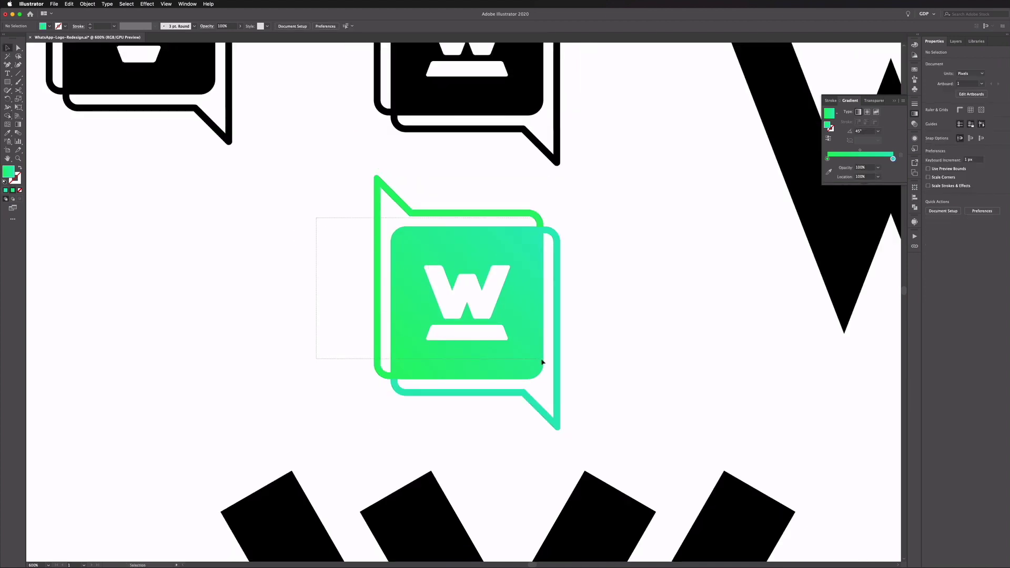
pyautogui.moveTo(542, 362); pyautogui.dragTo(542, 355)
pyautogui.press('super+minus')
pyautogui.press('super+minus')
pyautogui.press('super+minus')
pyautogui.moveTo(653, 354); pyautogui.dragTo(634, 352)
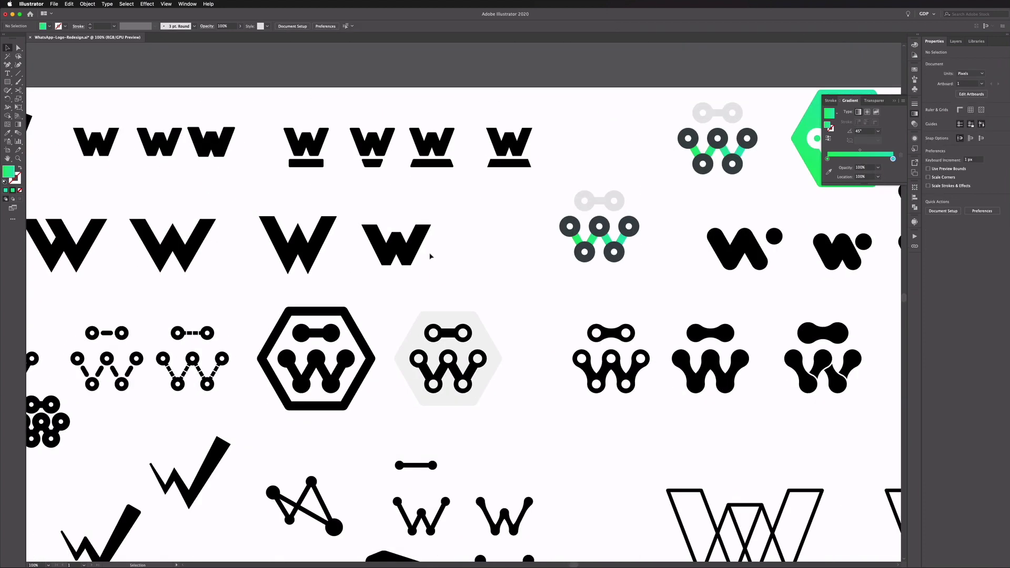
# Step: Paste the gradient bubble icon above the dark-grey wordmark on the bottom-row white artboard, enlarged
pyautogui.hscroll(15, 430, 257)
pyautogui.scroll(-7, 430, 256)
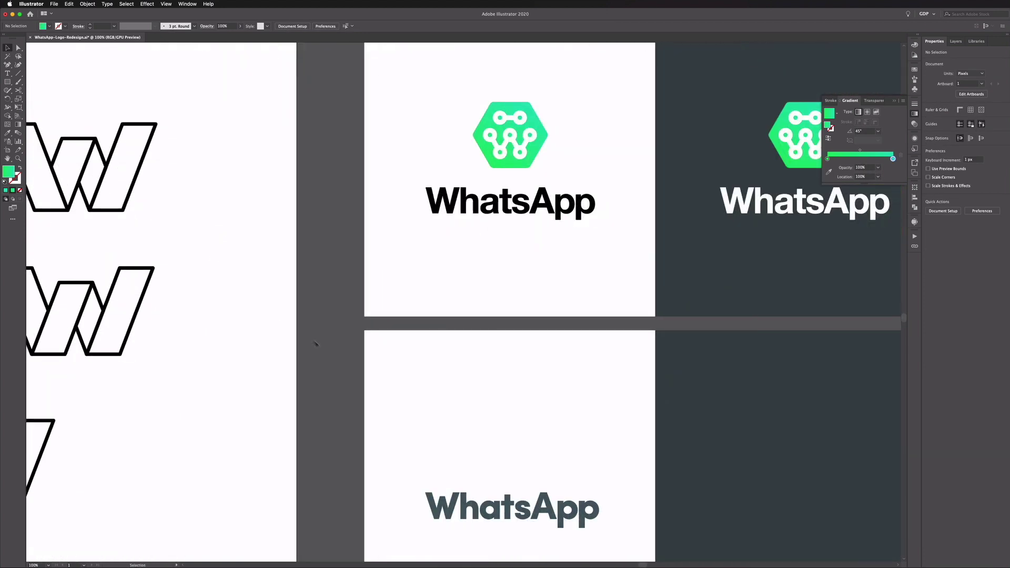
pyautogui.hscroll(5, 316, 344)
pyautogui.scroll(-6, 316, 343)
pyautogui.press('a')
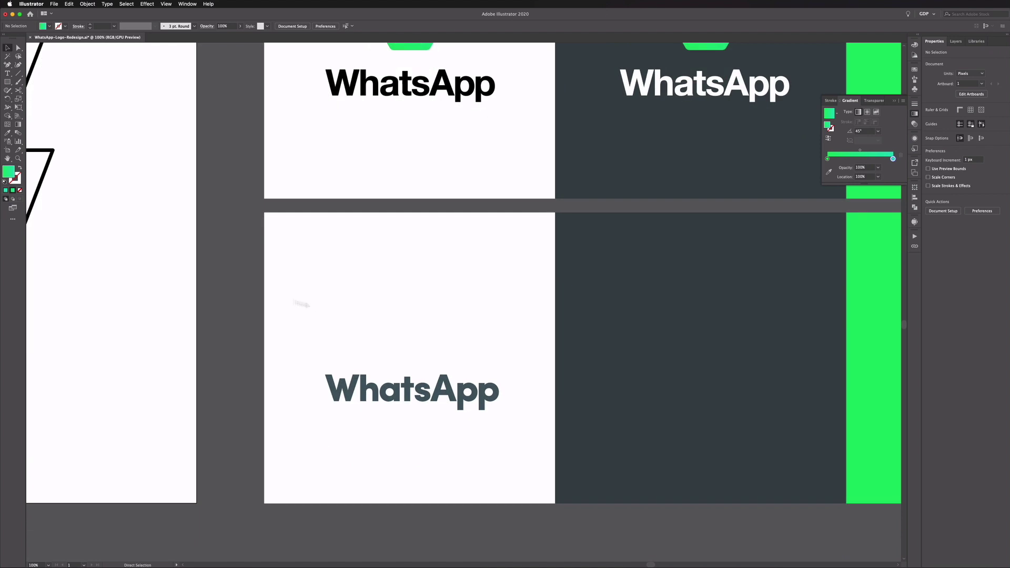
pyautogui.press('super+v')
pyautogui.moveTo(450, 311); pyautogui.dragTo(409, 273)
pyautogui.click(347, 321)
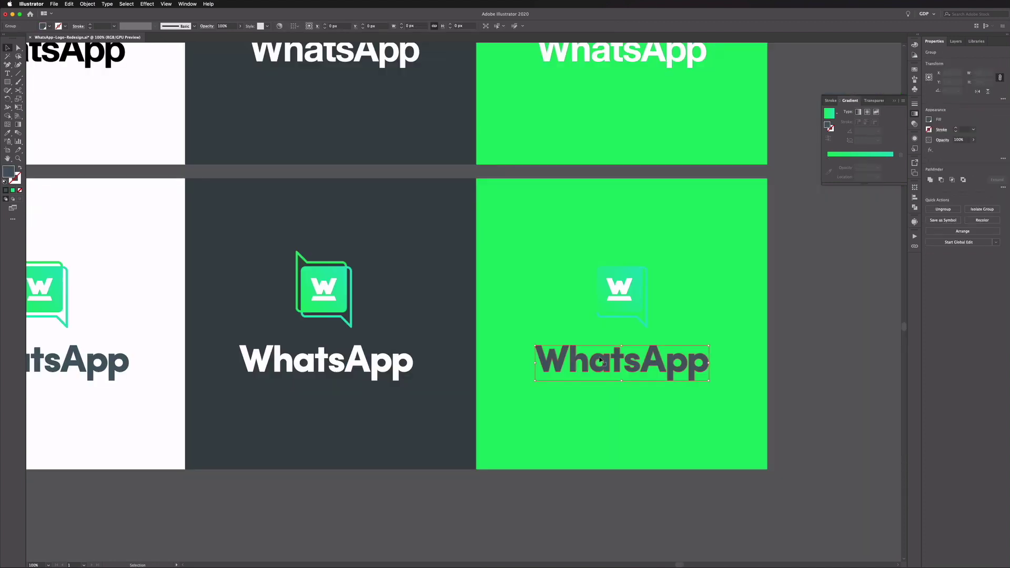
# Step: Recolour every part of the green artboard's chat-bubble icon dark grey from the Fill swatches
pyautogui.click(600, 360)
pyautogui.press('super+equal')
pyautogui.press('super+equal')
pyautogui.press('super+equal')
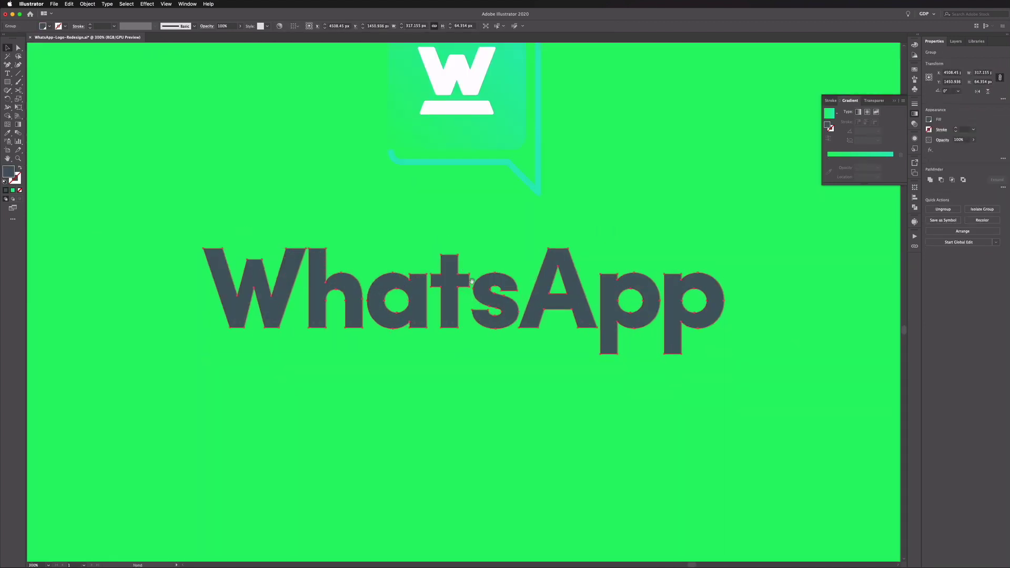
pyautogui.scroll(5, 413, 349)
pyautogui.click(357, 251)
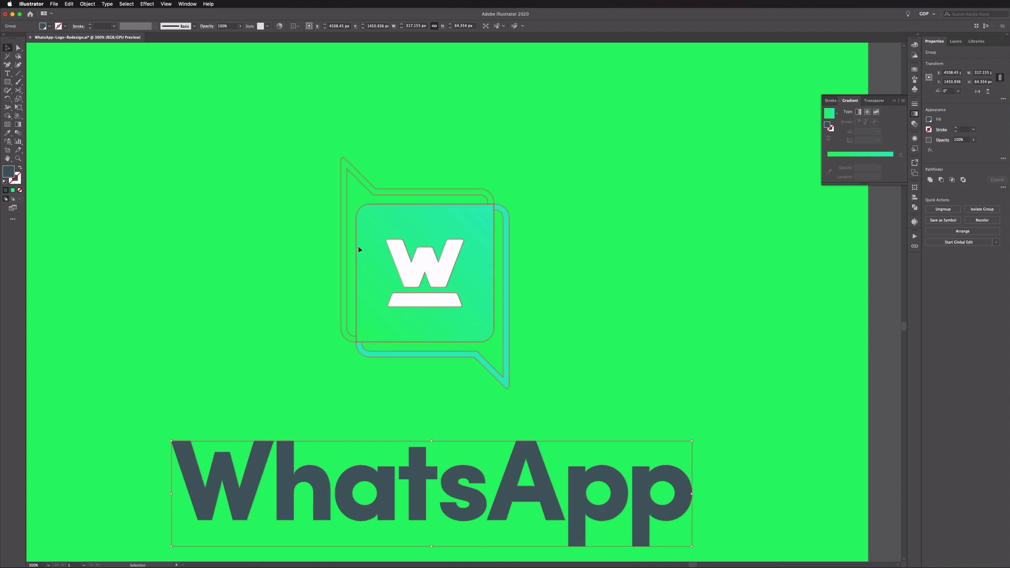
pyautogui.doubleClick(372, 255)
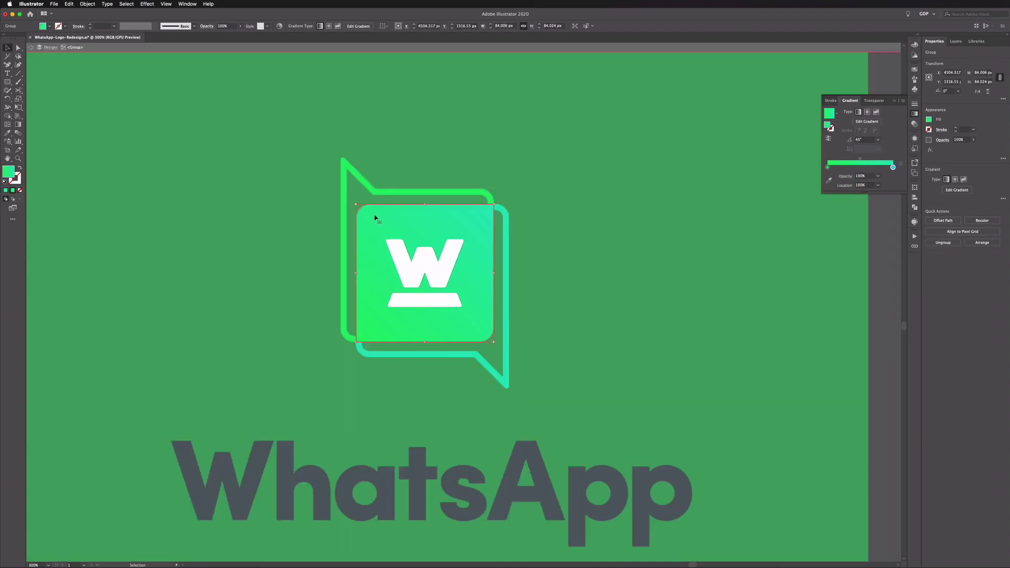
pyautogui.moveTo(326, 185); pyautogui.dragTo(513, 224)
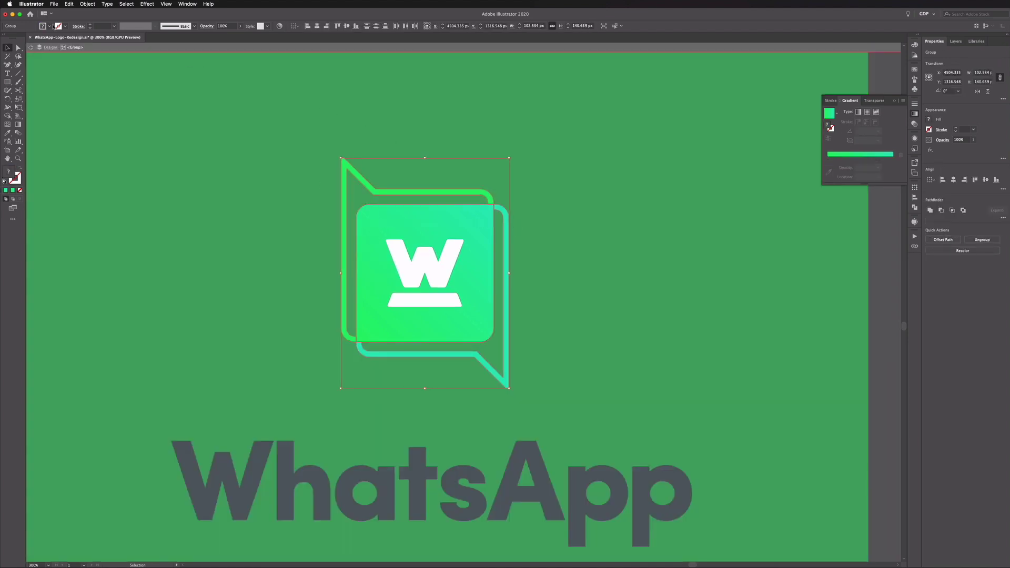
pyautogui.click(52, 27)
pyautogui.click(56, 54)
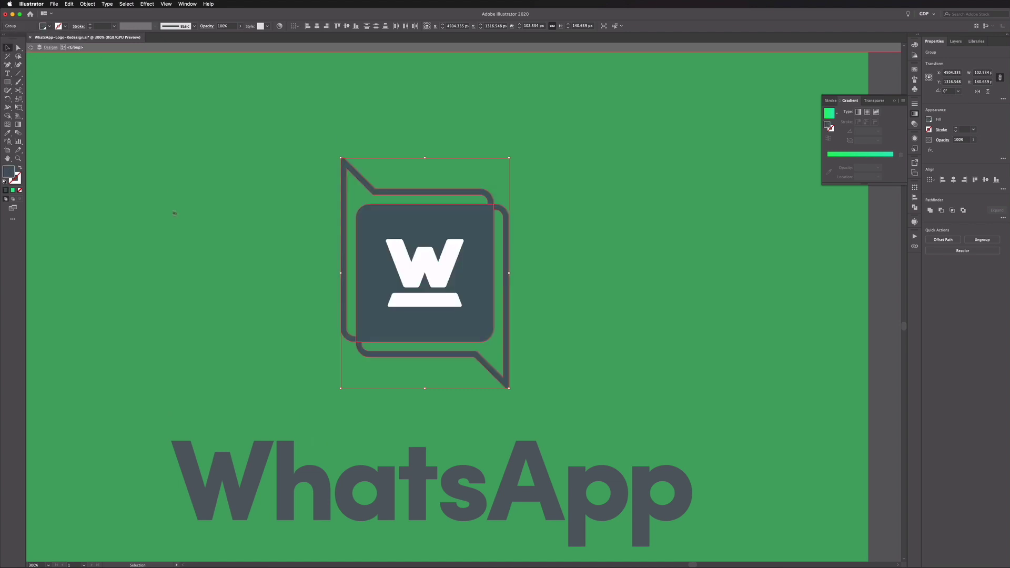
pyautogui.doubleClick(280, 213)
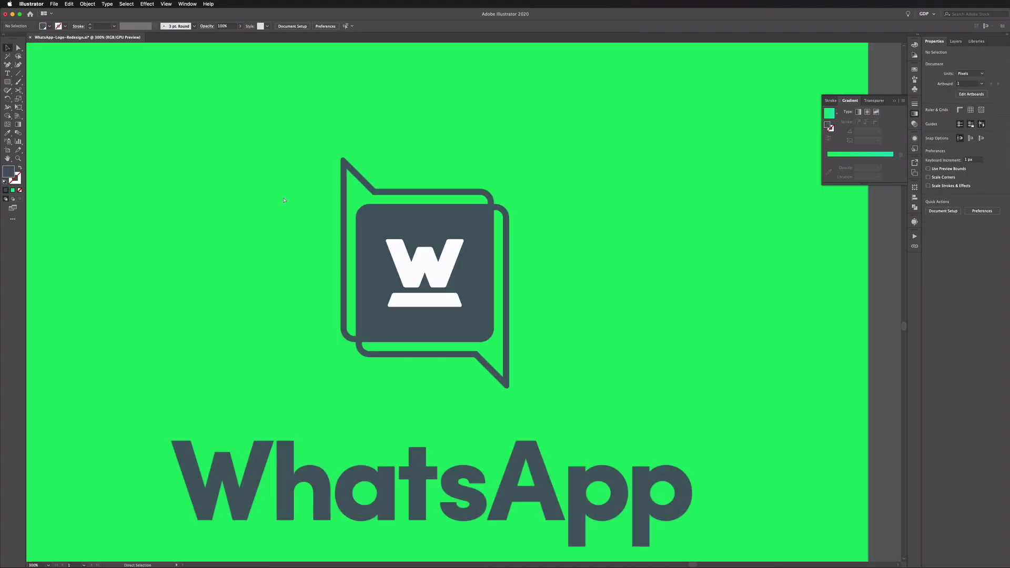
pyautogui.press('super+minus')
pyautogui.press('super+minus')
pyautogui.press('super+minus')
pyautogui.press('super+equal')
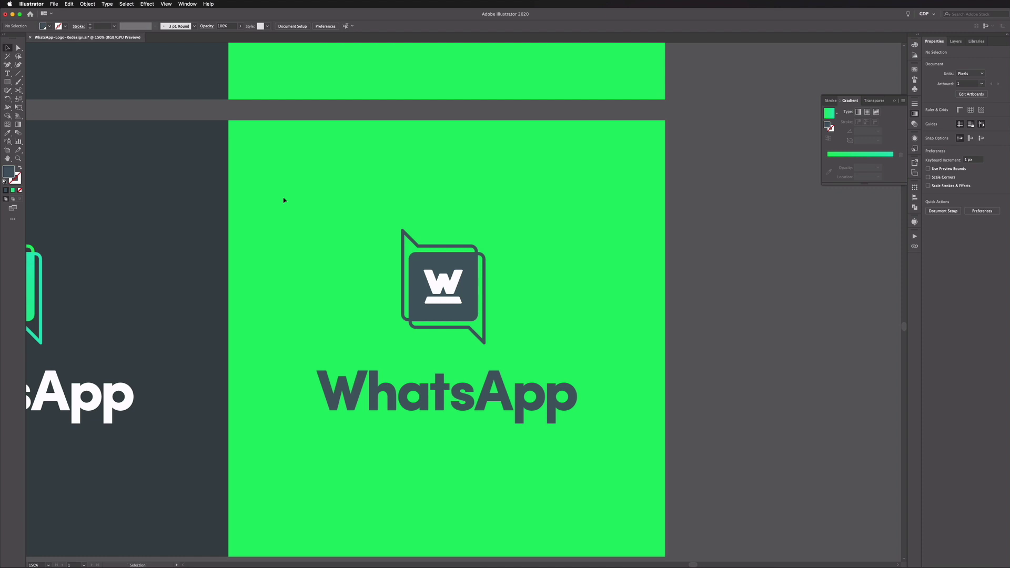
# Step: Change the middle-row dark artboard's WhatsApp wordmark fill to green, then deselect it
pyautogui.doubleClick(443, 286)
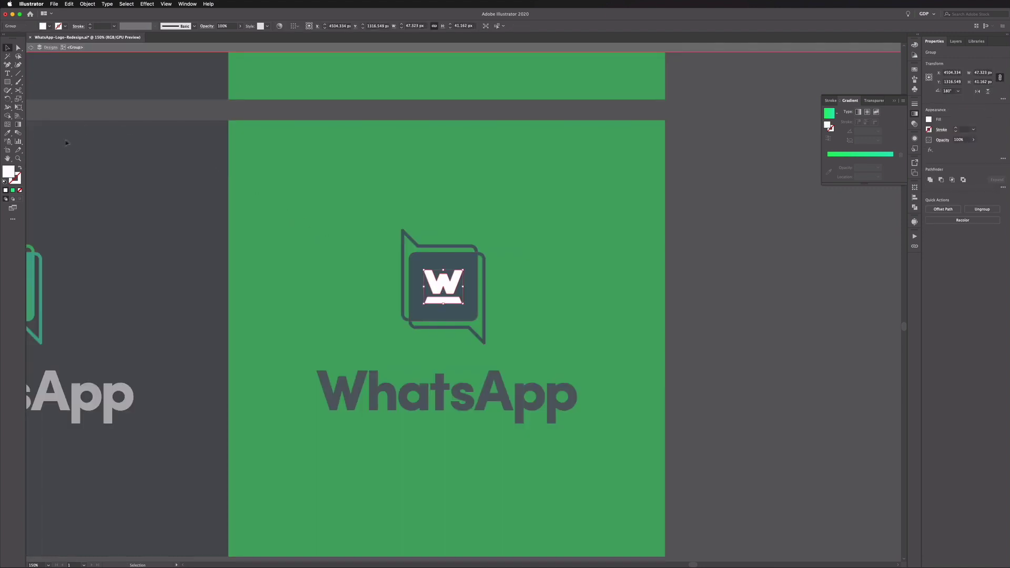
pyautogui.press('g')
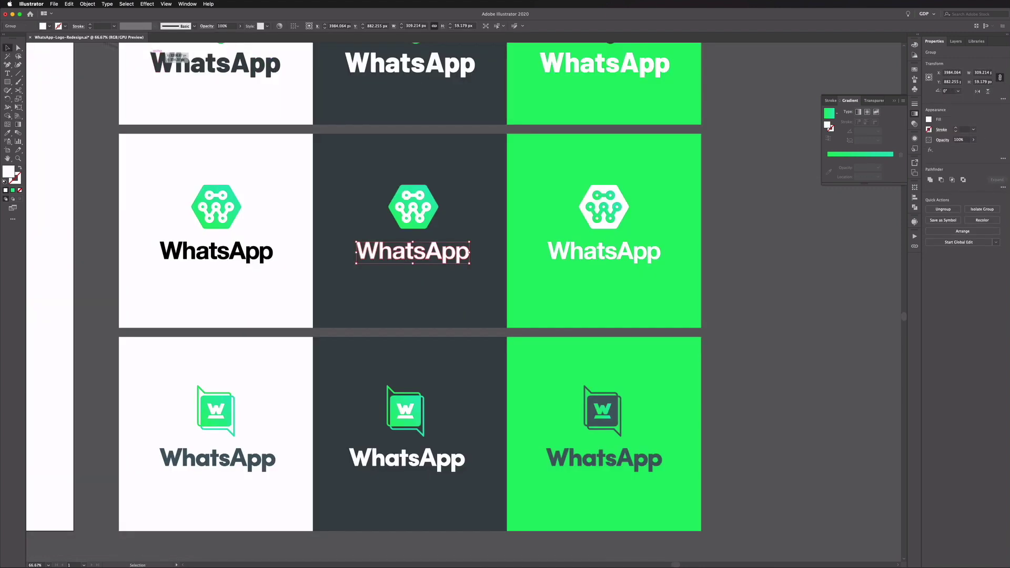
pyautogui.click(50, 26)
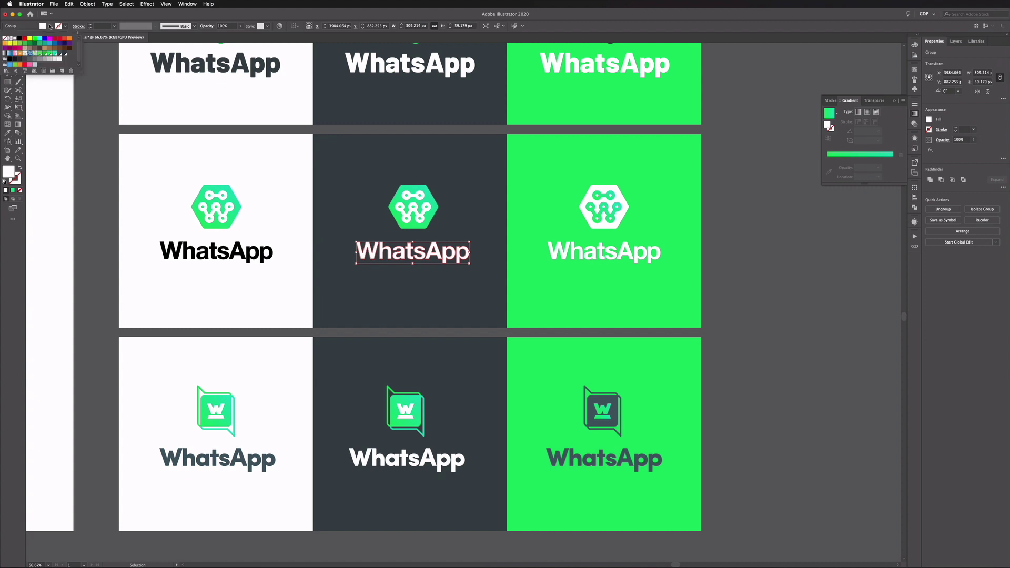
pyautogui.click(50, 54)
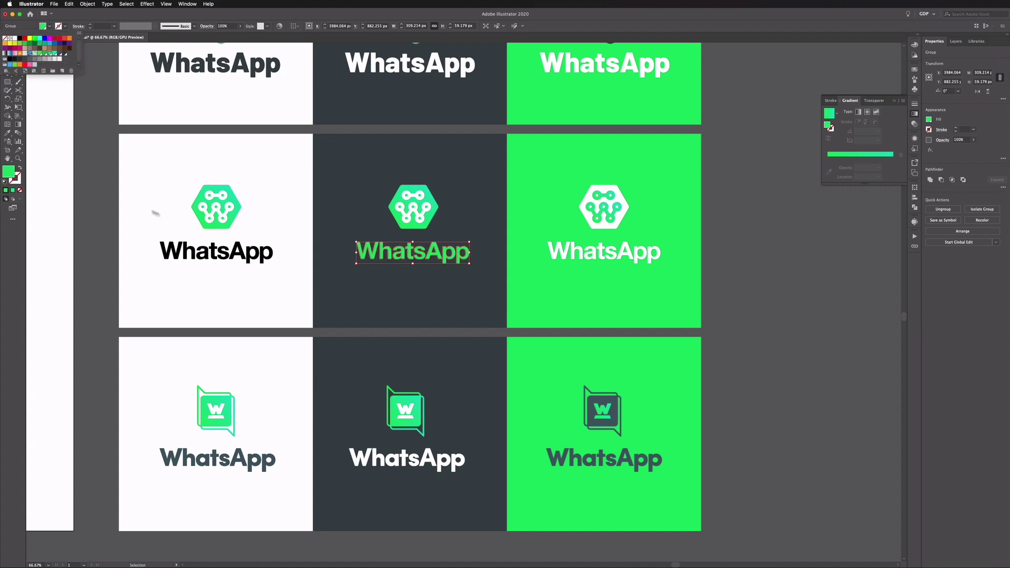
pyautogui.click(105, 184)
pyautogui.scroll(3, 106, 184)
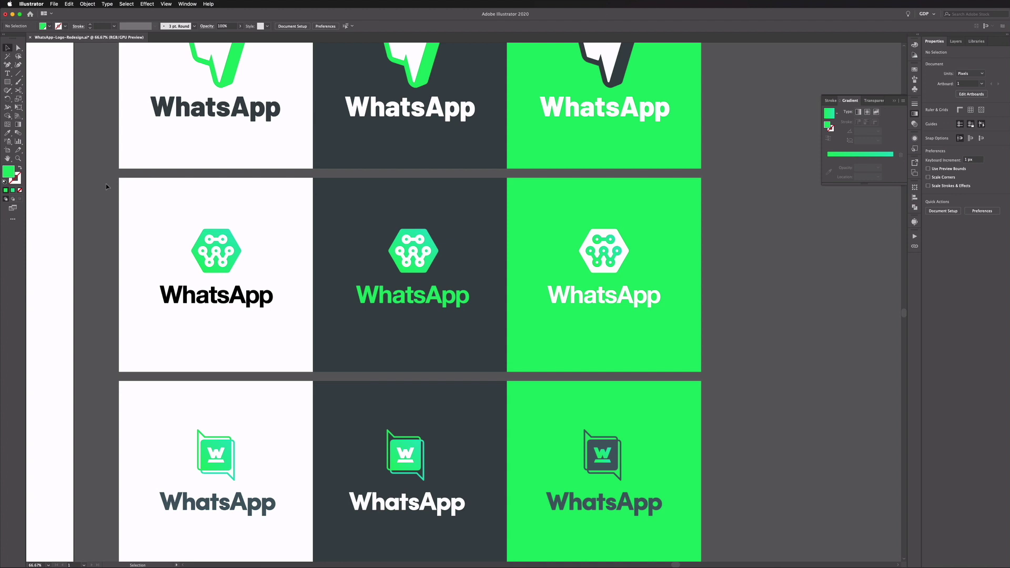
pyautogui.press('super+minus')
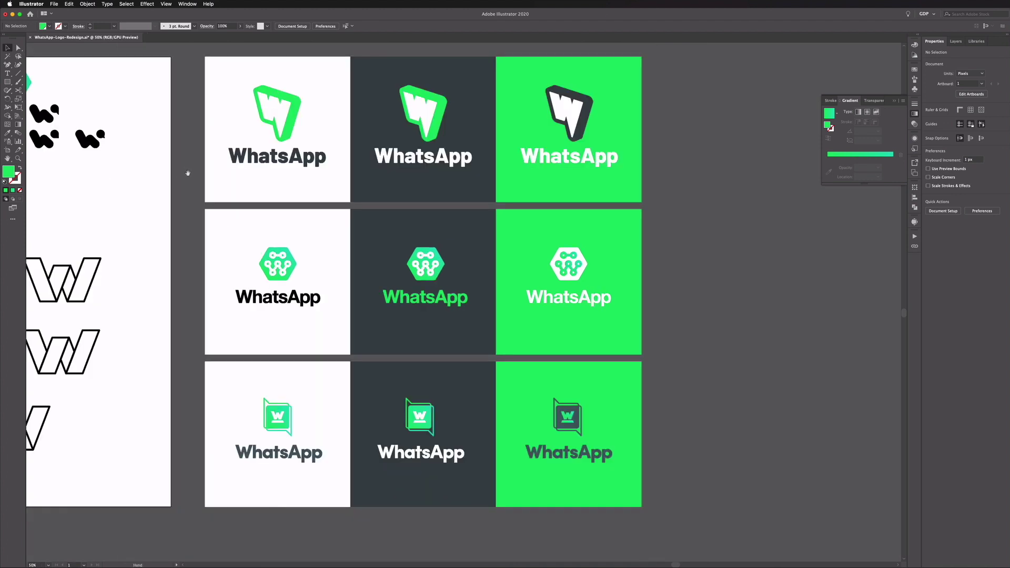
pyautogui.moveTo(188, 173); pyautogui.dragTo(161, 193)
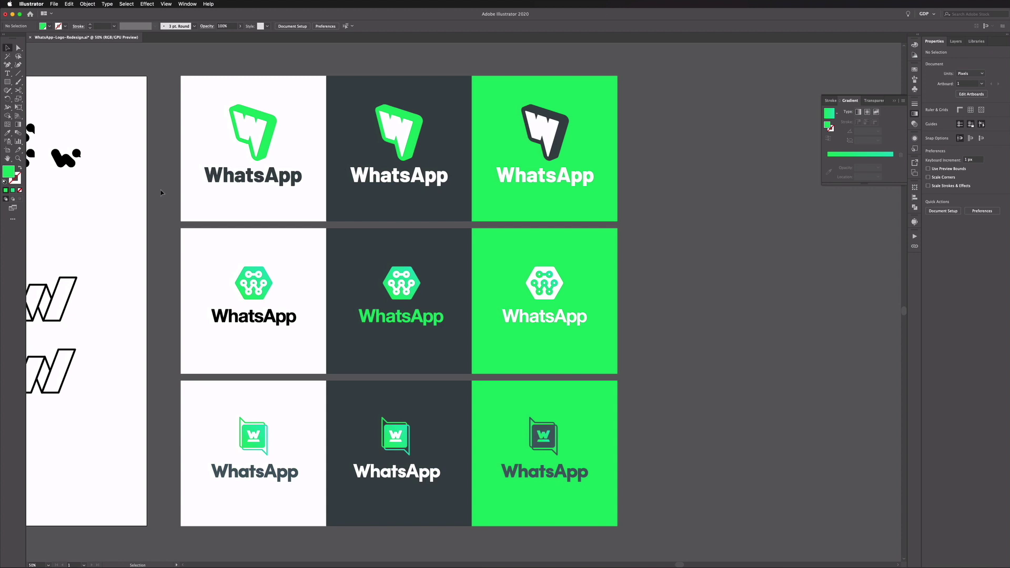
pyautogui.press('super+minus')
pyautogui.hscroll(-5, 370, 322)
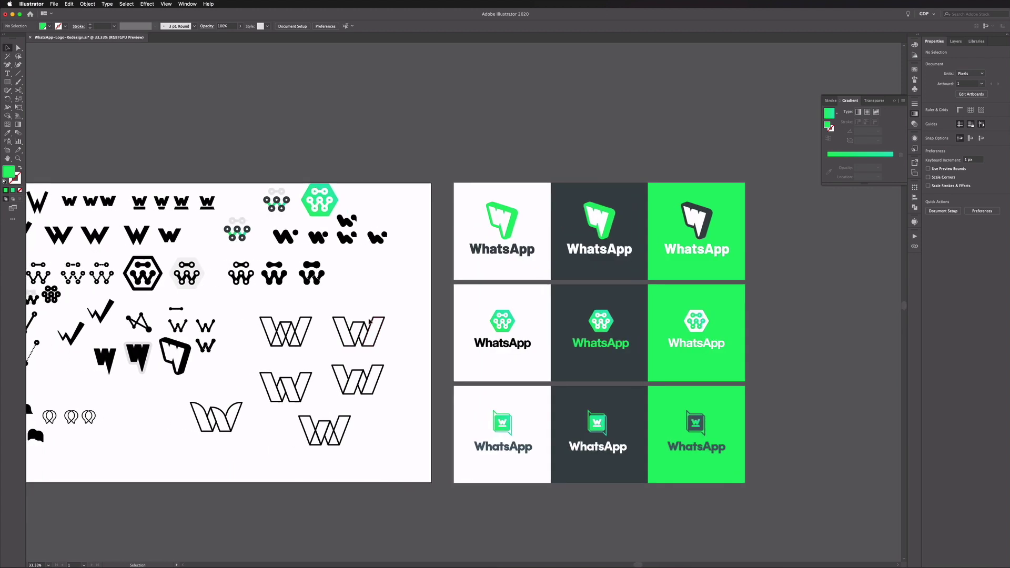